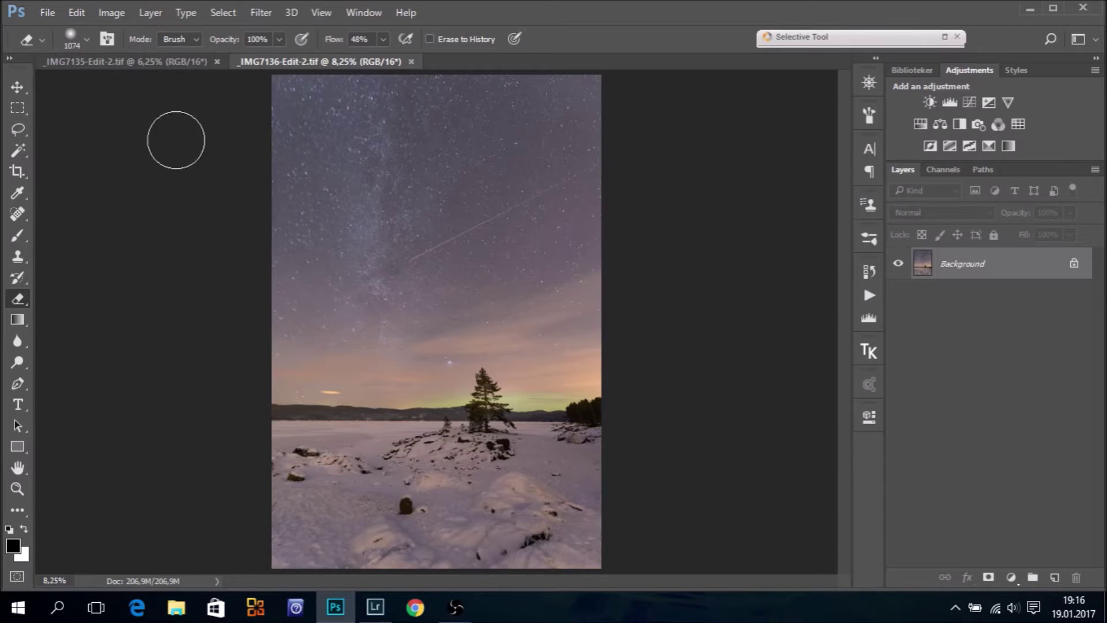
# Step: Bring the _IMG7135-Edit-2 exposure to the front and fit it on screen
pyautogui.click(134, 64)
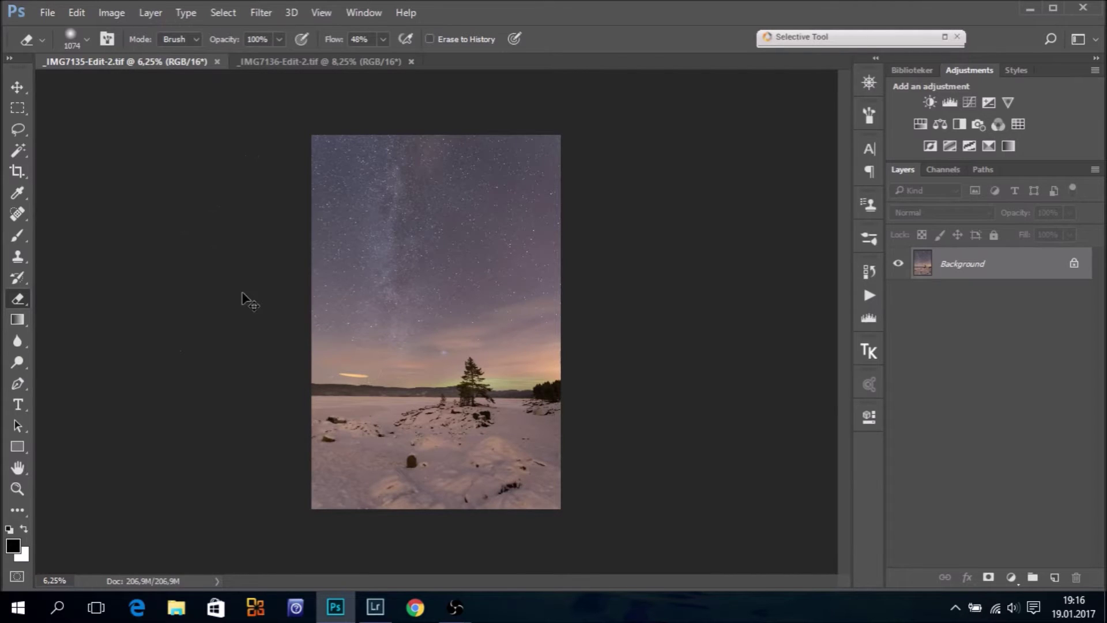
pyautogui.hotkey('ctrl', '+')
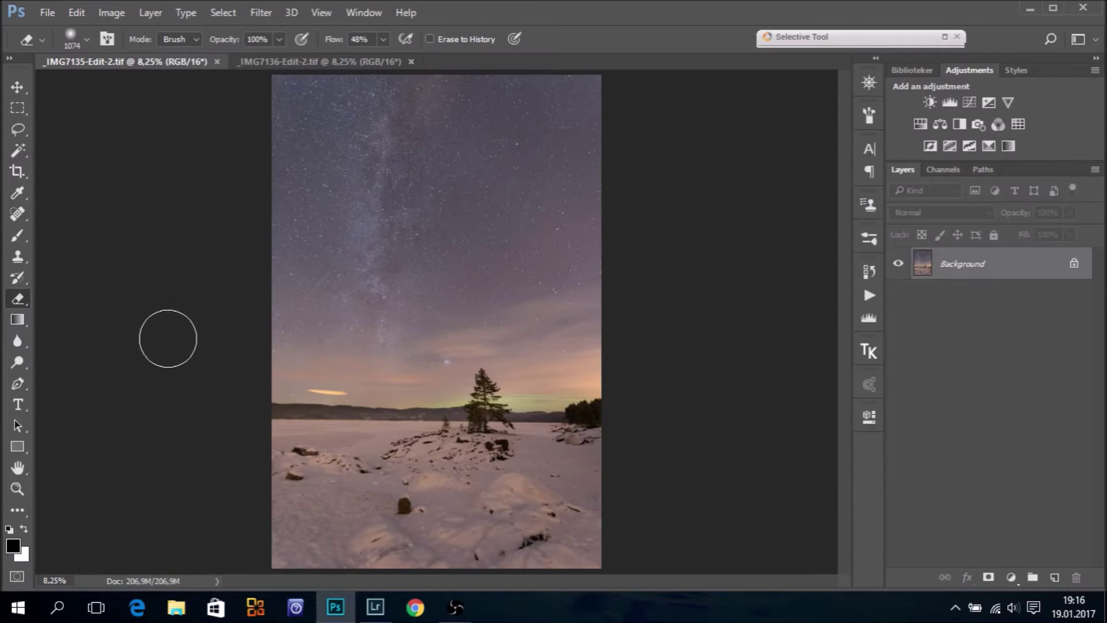
pyautogui.click(16, 488)
pyautogui.moveTo(486, 401); pyautogui.dragTo(634, 411)
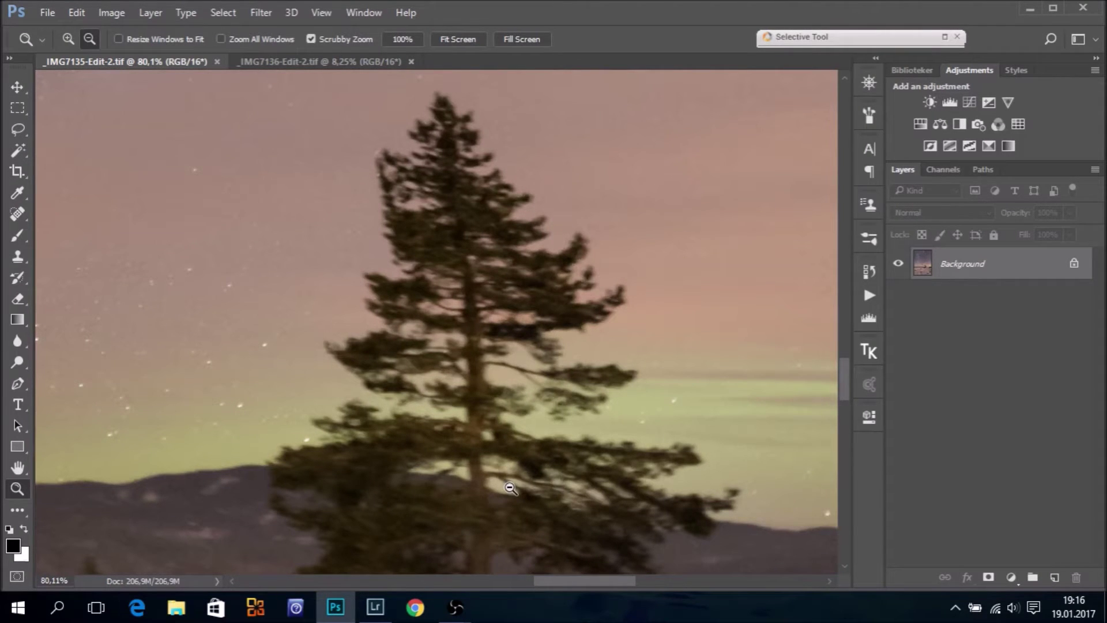
pyautogui.moveTo(507, 422); pyautogui.dragTo(417, 401)
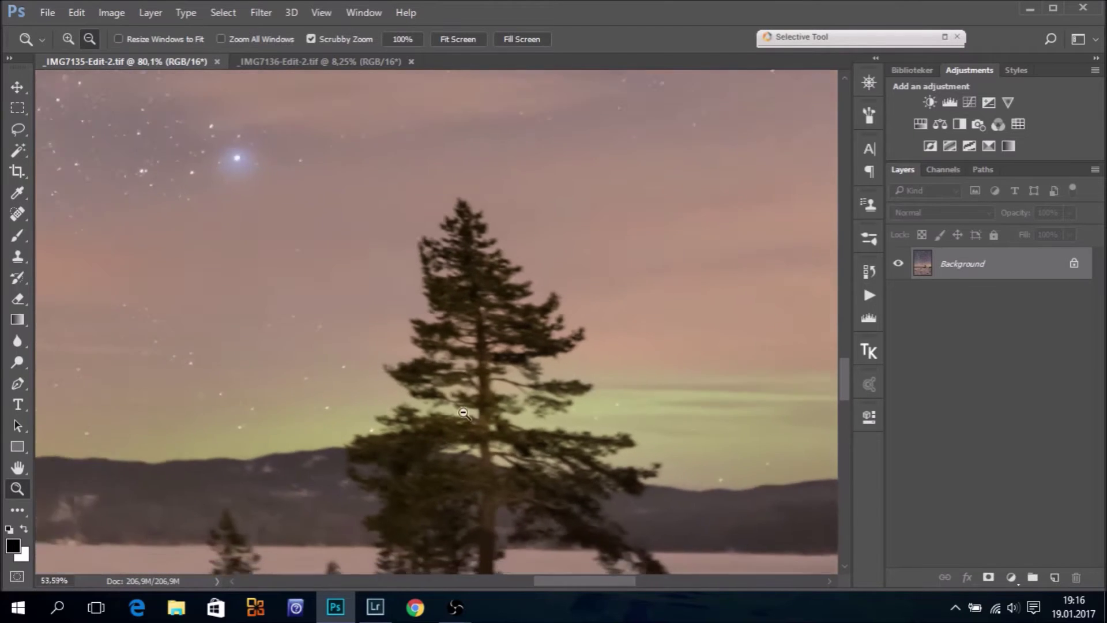
pyautogui.moveTo(268, 227); pyautogui.dragTo(398, 505)
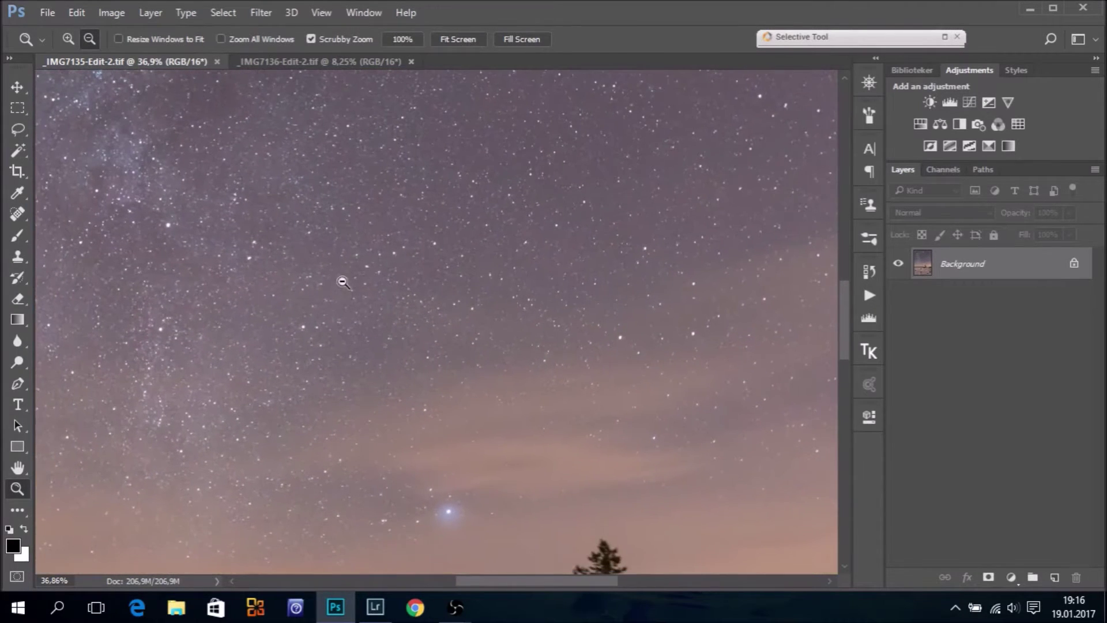
pyautogui.moveTo(340, 279); pyautogui.dragTo(444, 481)
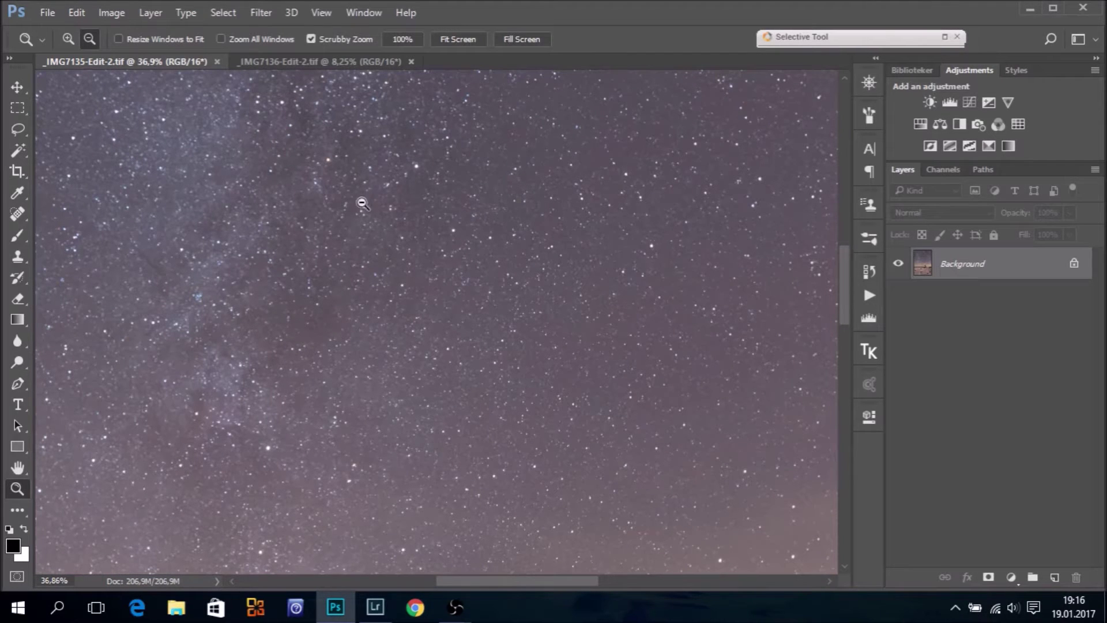
pyautogui.moveTo(362, 203); pyautogui.dragTo(384, 207)
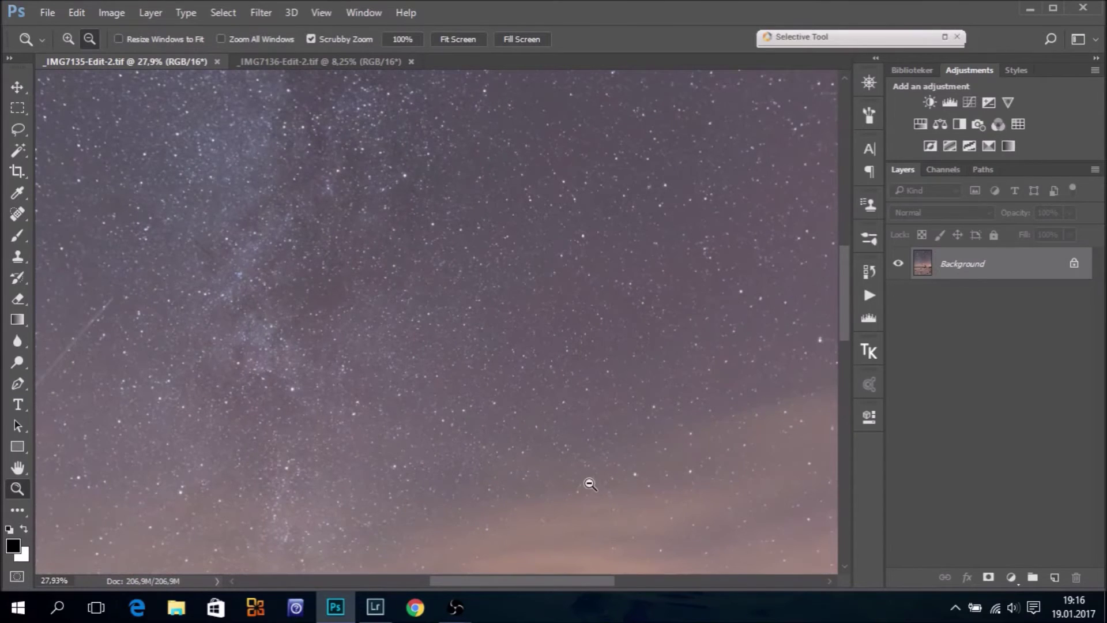
pyautogui.moveTo(590, 483)
pyautogui.mouseDown()
pyautogui.moveTo(625, 533)
pyautogui.moveTo(558, 214)
pyautogui.mouseUp()
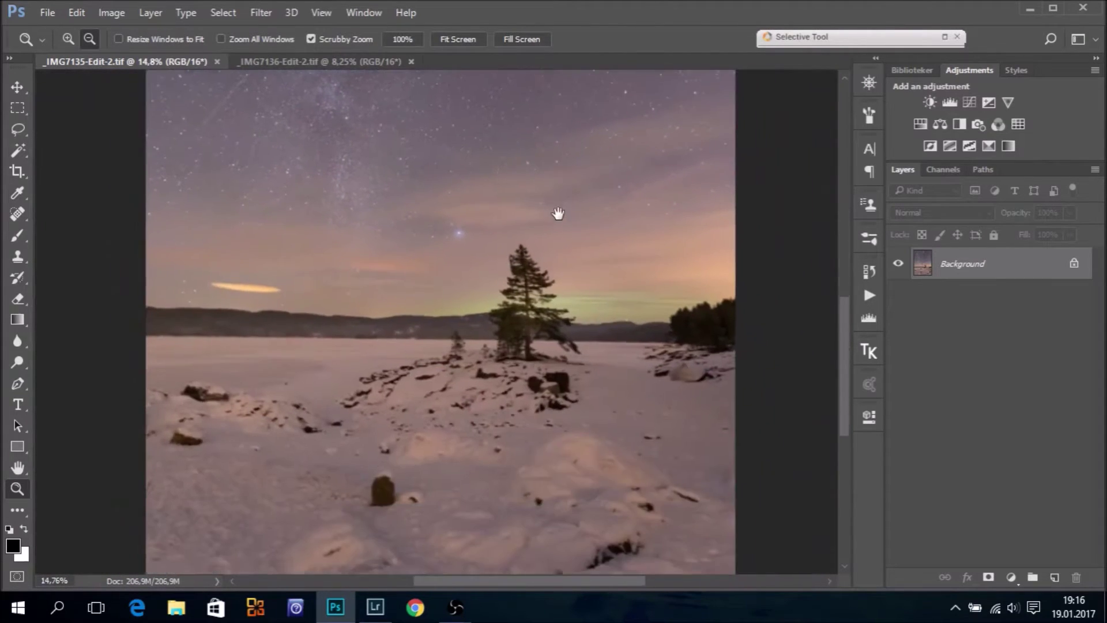
pyautogui.moveTo(525, 316)
pyautogui.mouseDown()
pyautogui.moveTo(623, 336)
pyautogui.moveTo(610, 339)
pyautogui.mouseUp()
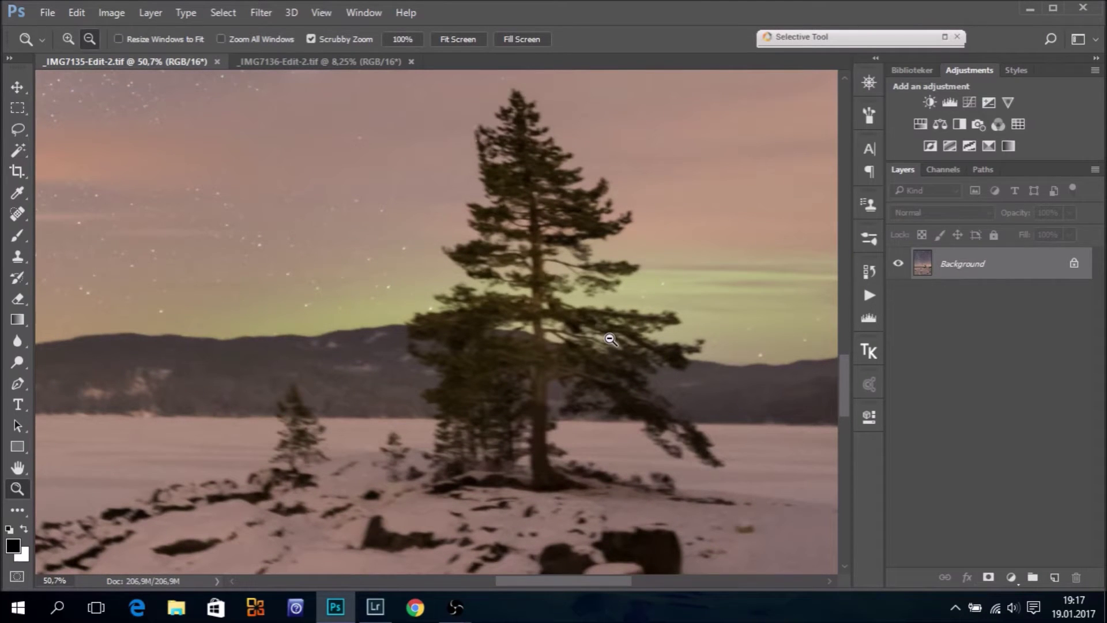
pyautogui.click(325, 61)
pyautogui.moveTo(480, 402); pyautogui.dragTo(608, 399)
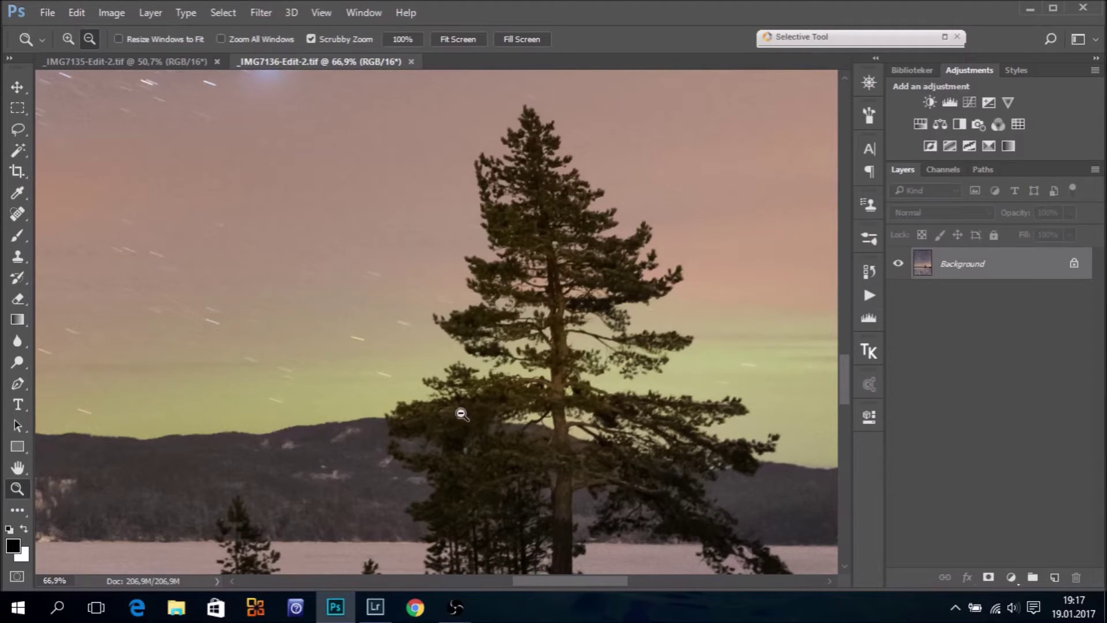
pyautogui.click(175, 63)
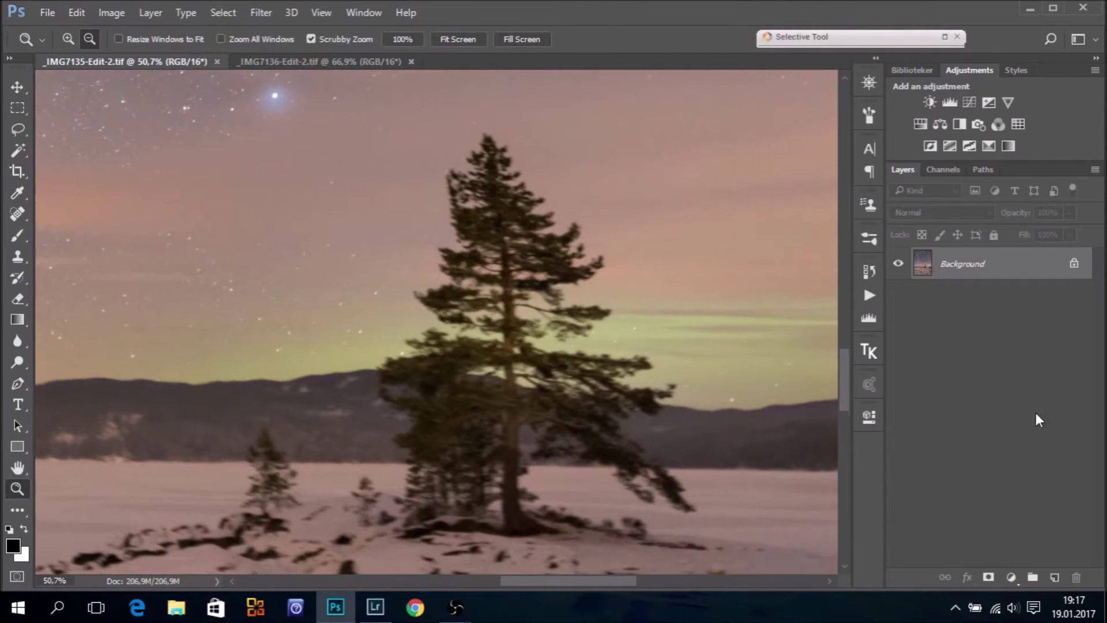
# Step: Create a Background copy and lasso around the pine's top and upper sides
pyautogui.moveTo(1032, 275); pyautogui.dragTo(1053, 576)
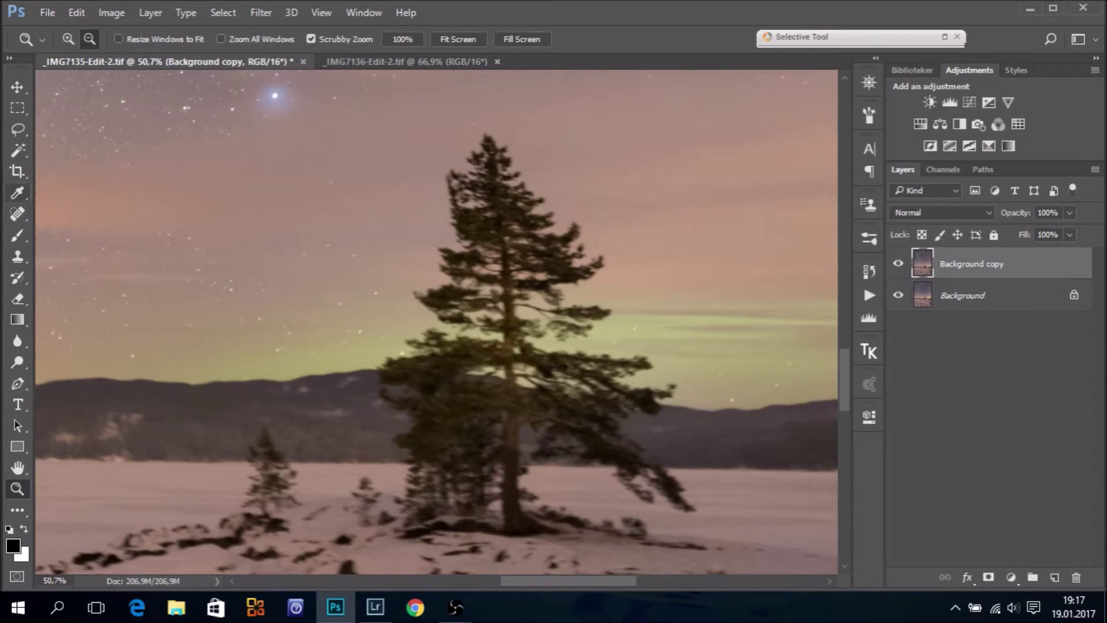
pyautogui.click(16, 131)
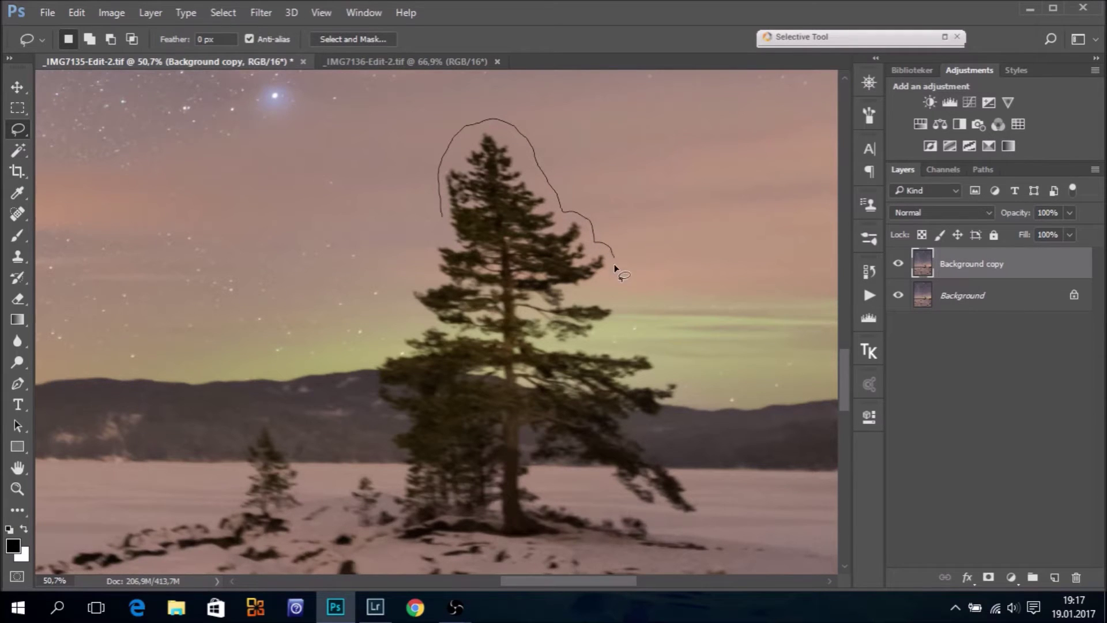
pyautogui.moveTo(611, 335)
pyautogui.mouseDown()
pyautogui.moveTo(649, 347)
pyautogui.moveTo(683, 401)
pyautogui.moveTo(364, 362)
pyautogui.moveTo(420, 330)
pyautogui.mouseUp()
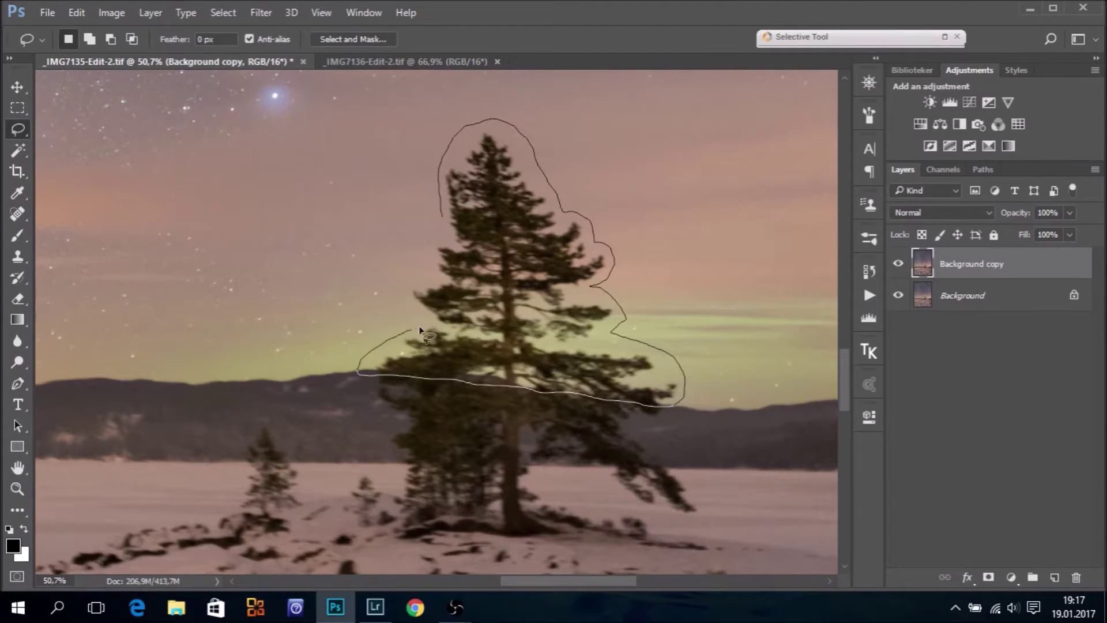
pyautogui.moveTo(417, 271); pyautogui.dragTo(425, 263)
pyautogui.moveTo(443, 221); pyautogui.dragTo(444, 223)
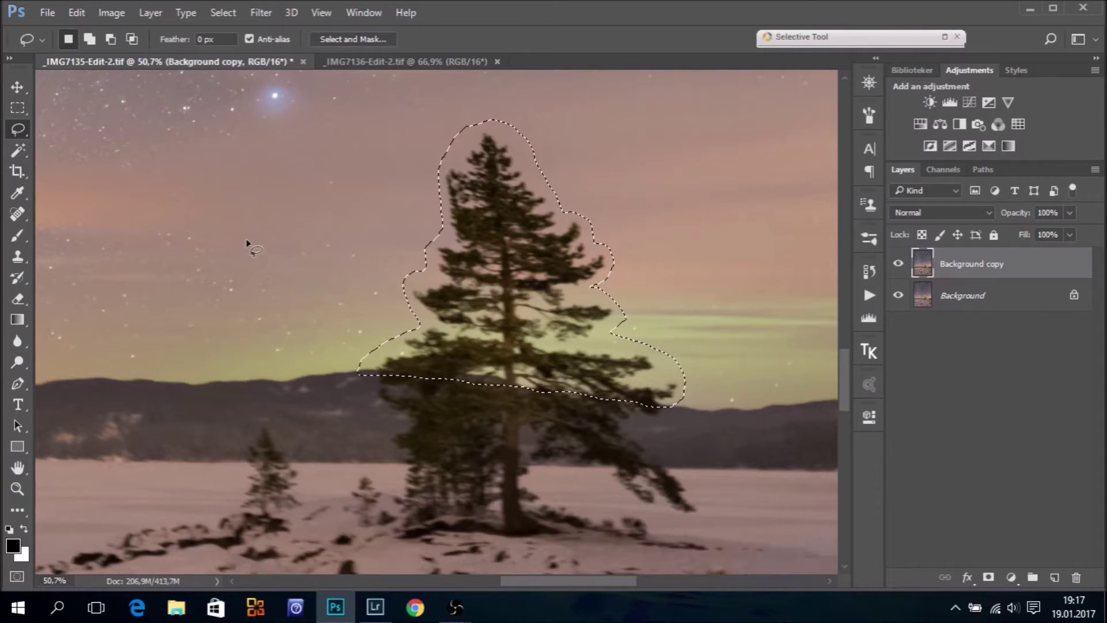
pyautogui.click(71, 13)
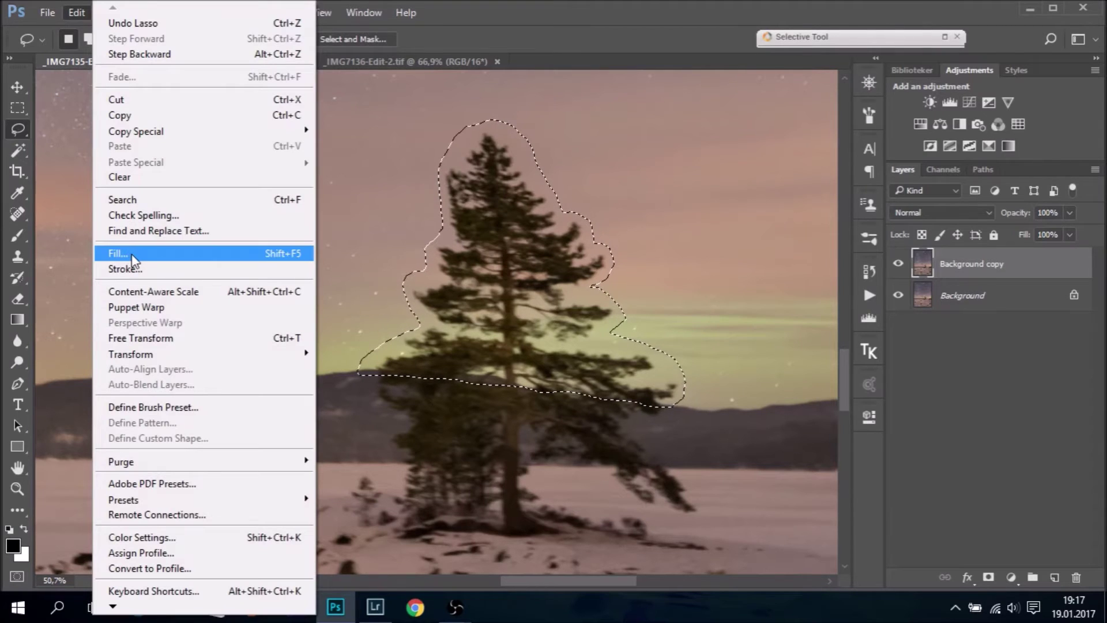
# Step: Content-Aware fill the selected pine top on the Background copy, then deselect
pyautogui.click(131, 253)
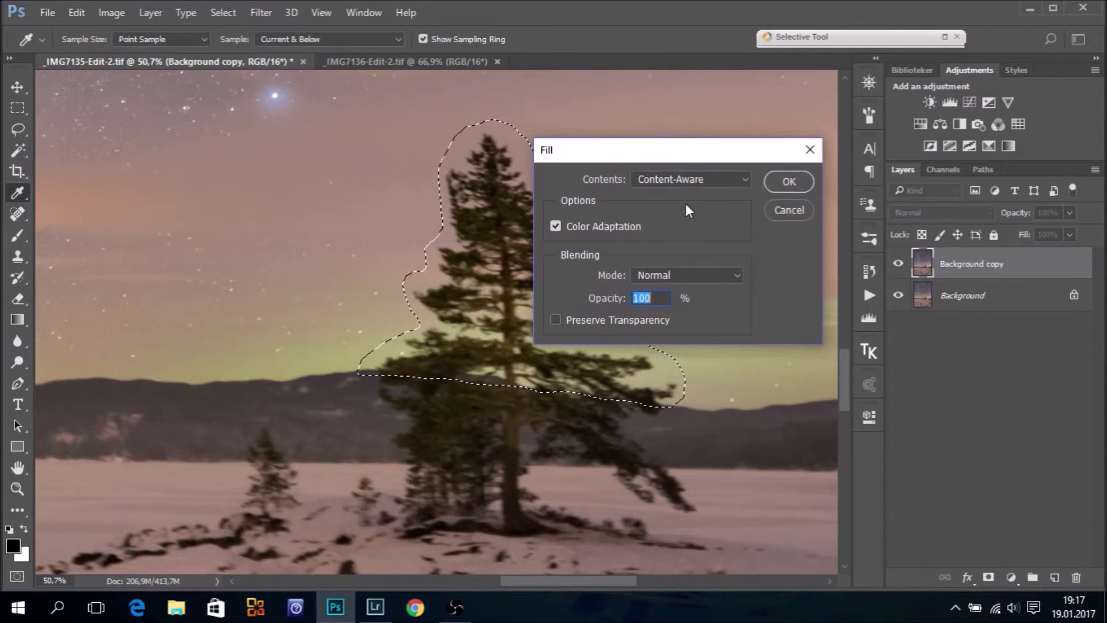
pyautogui.click(784, 184)
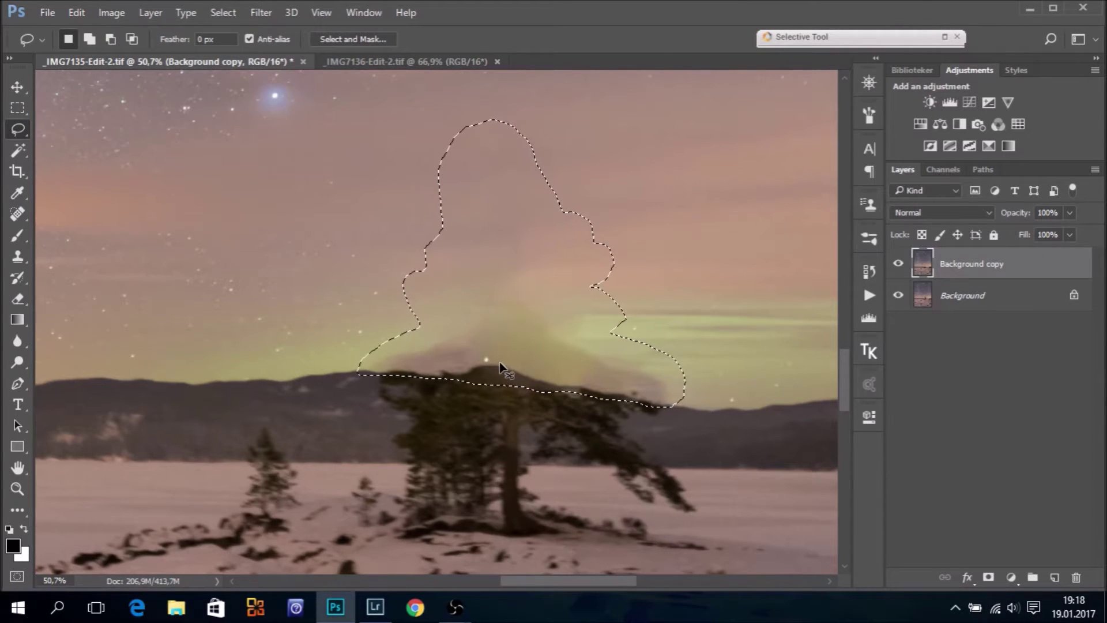
pyautogui.hotkey('ctrl', 'd')
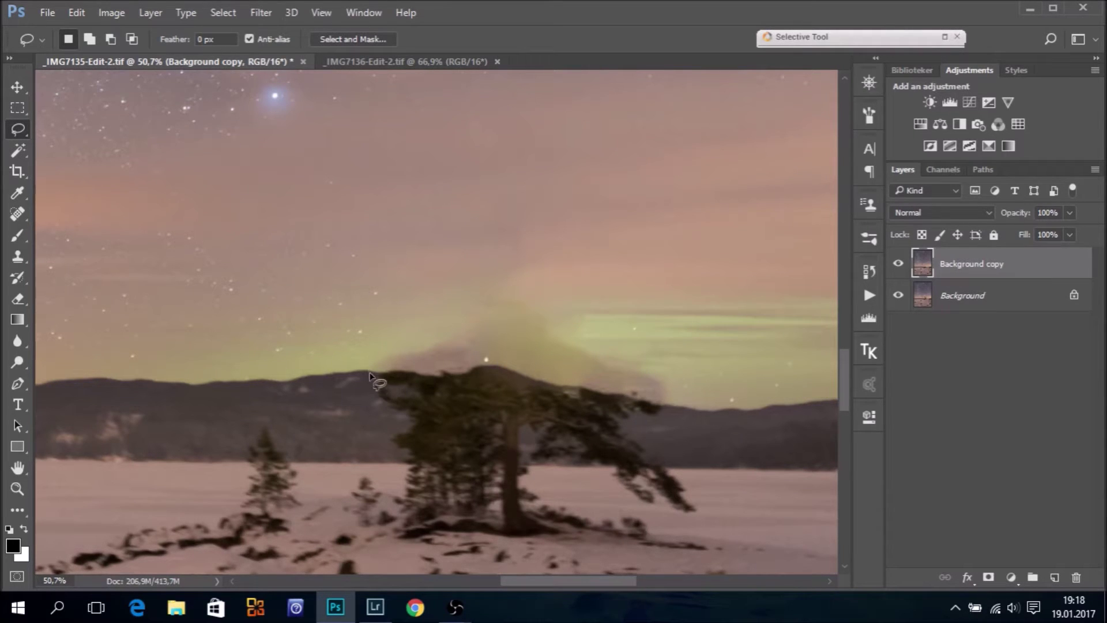
# Step: Lasso the hazy blotch above the ridge, Content-Aware fill it, and deselect
pyautogui.moveTo(399, 343); pyautogui.dragTo(508, 295)
pyautogui.moveTo(635, 363)
pyautogui.mouseDown()
pyautogui.moveTo(674, 384)
pyautogui.moveTo(673, 402)
pyautogui.moveTo(357, 380)
pyautogui.mouseUp()
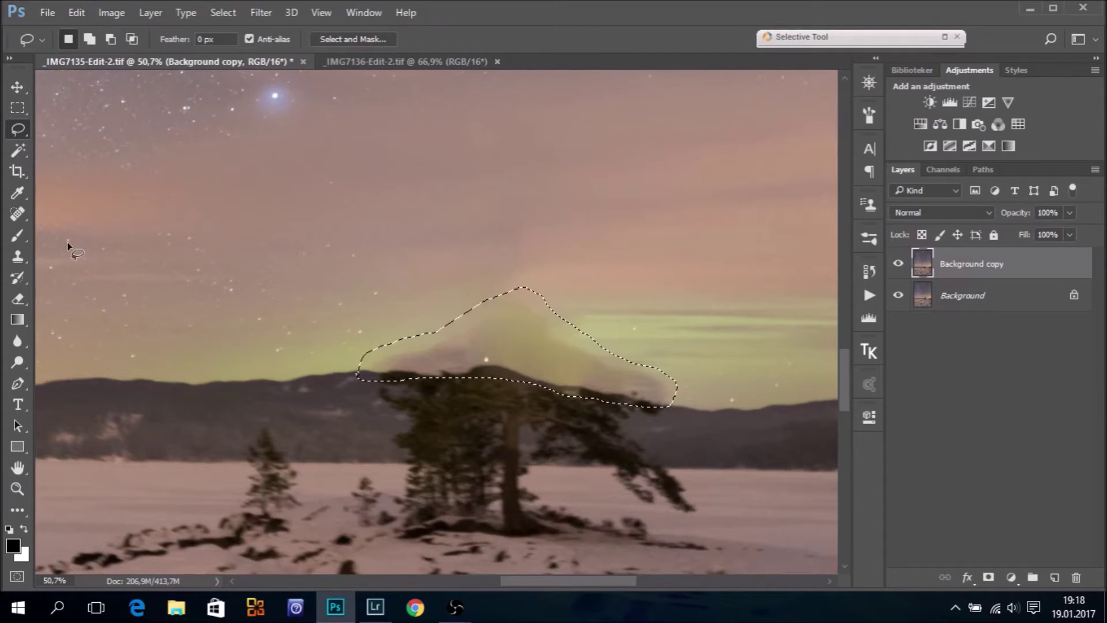
pyautogui.click(76, 13)
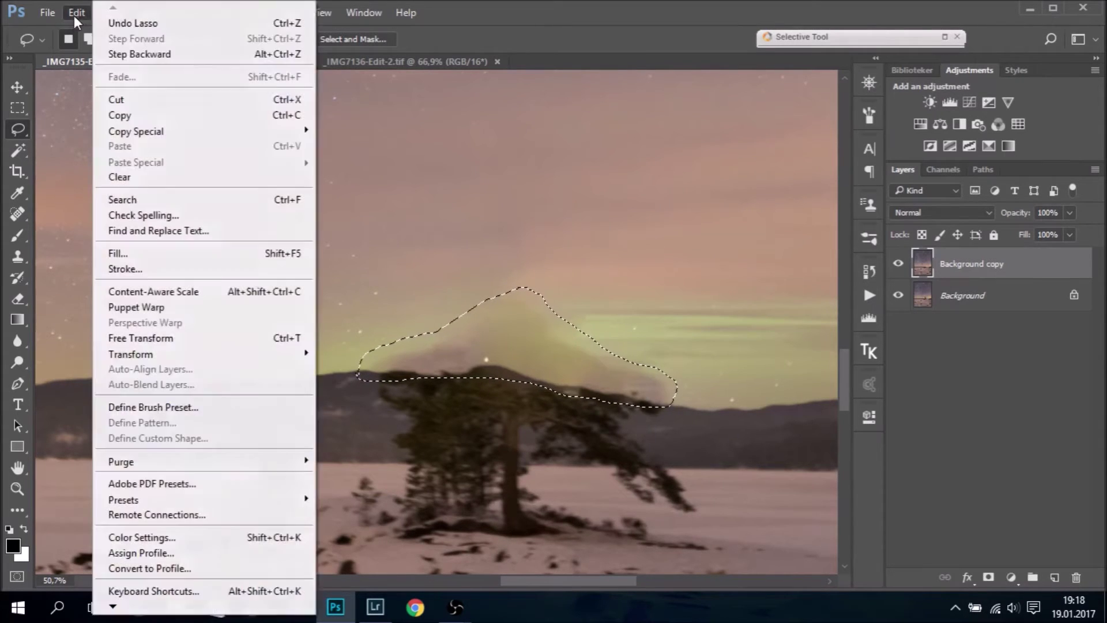
pyautogui.click(139, 250)
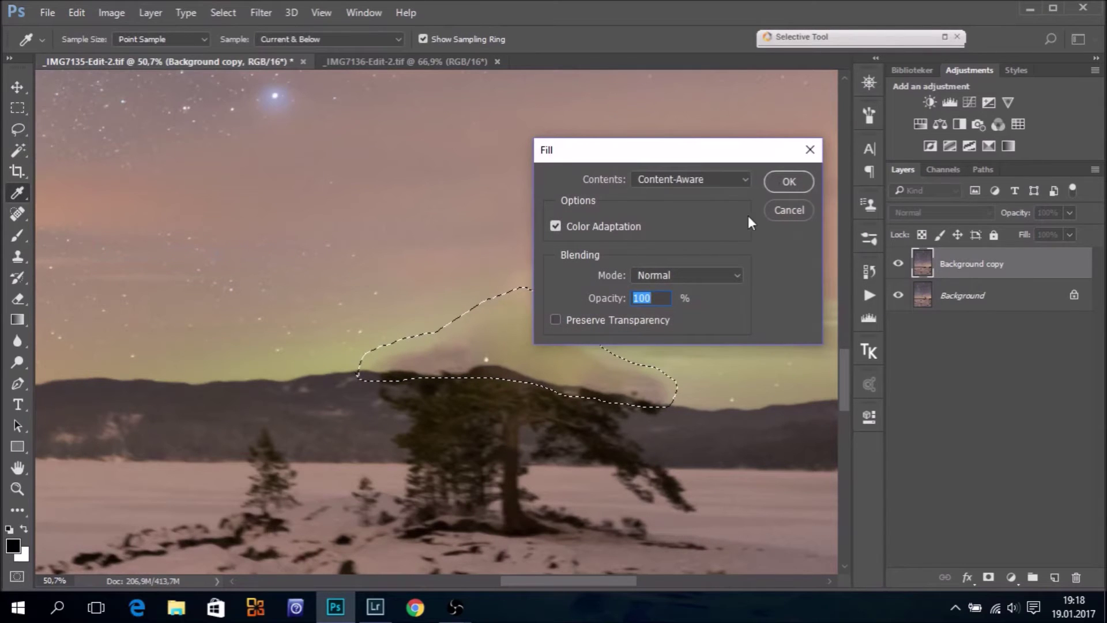
pyautogui.click(786, 181)
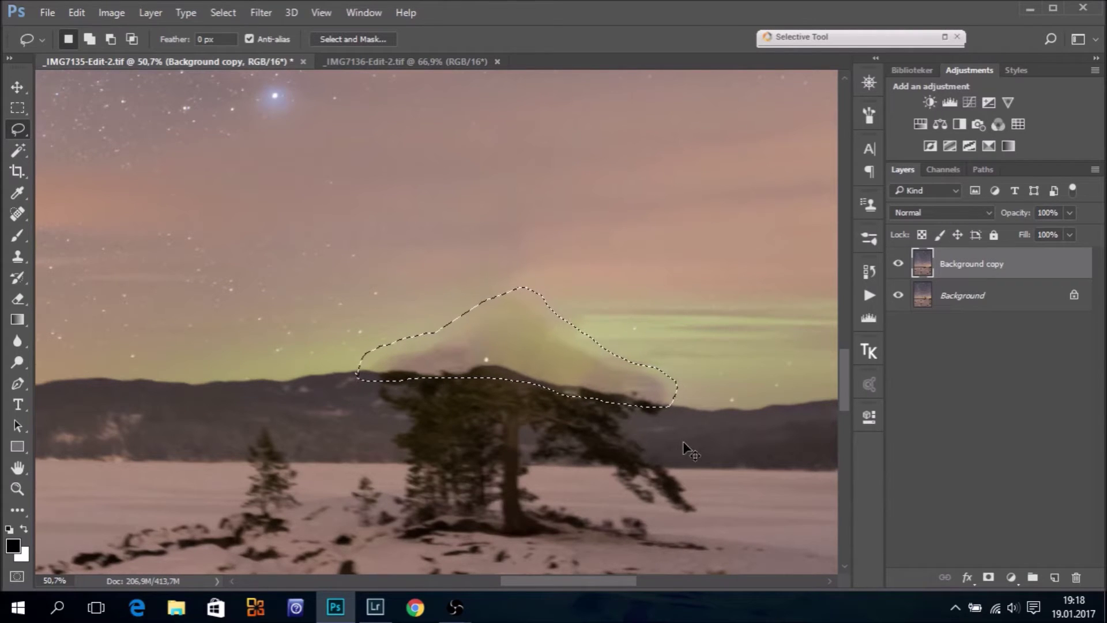
pyautogui.hotkey('ctrl', 'd')
pyautogui.click(15, 489)
# Step: Zoom in on the haze and set the Clone Stamp to about 106 px with 90% flow
pyautogui.moveTo(521, 364); pyautogui.dragTo(557, 393)
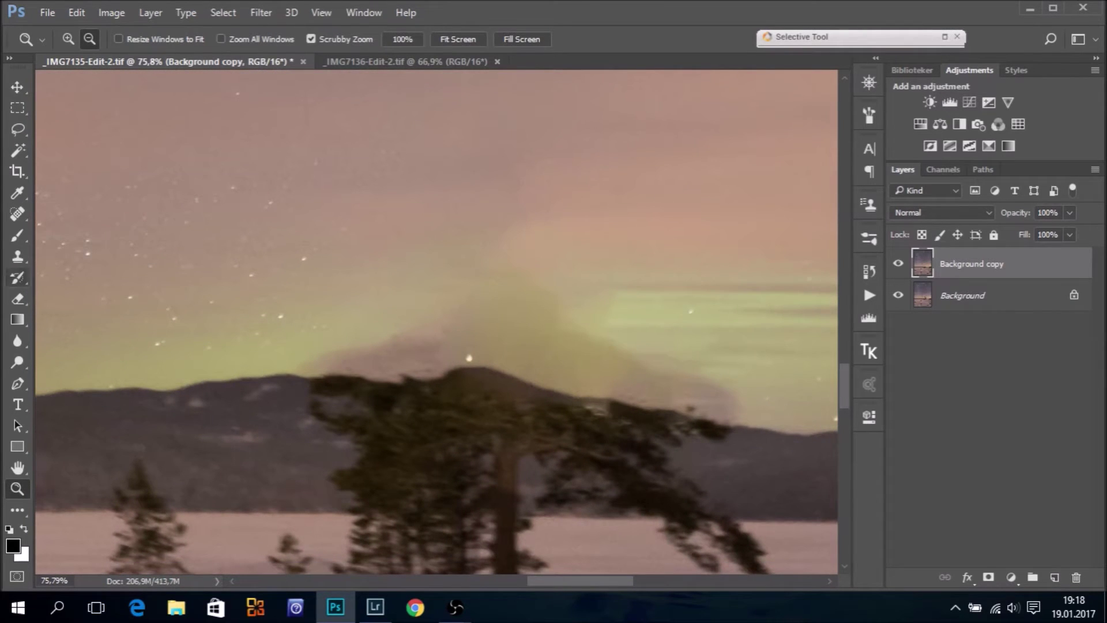
pyautogui.click(18, 257)
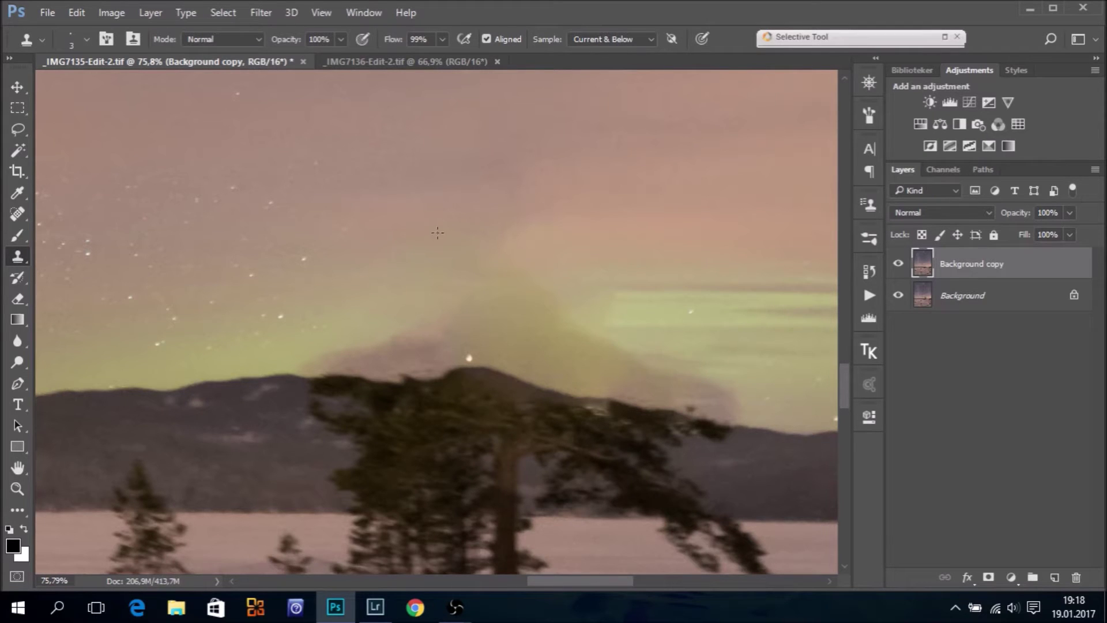
pyautogui.moveTo(505, 250); pyautogui.dragTo(548, 248)
pyautogui.moveTo(390, 40); pyautogui.dragTo(384, 44)
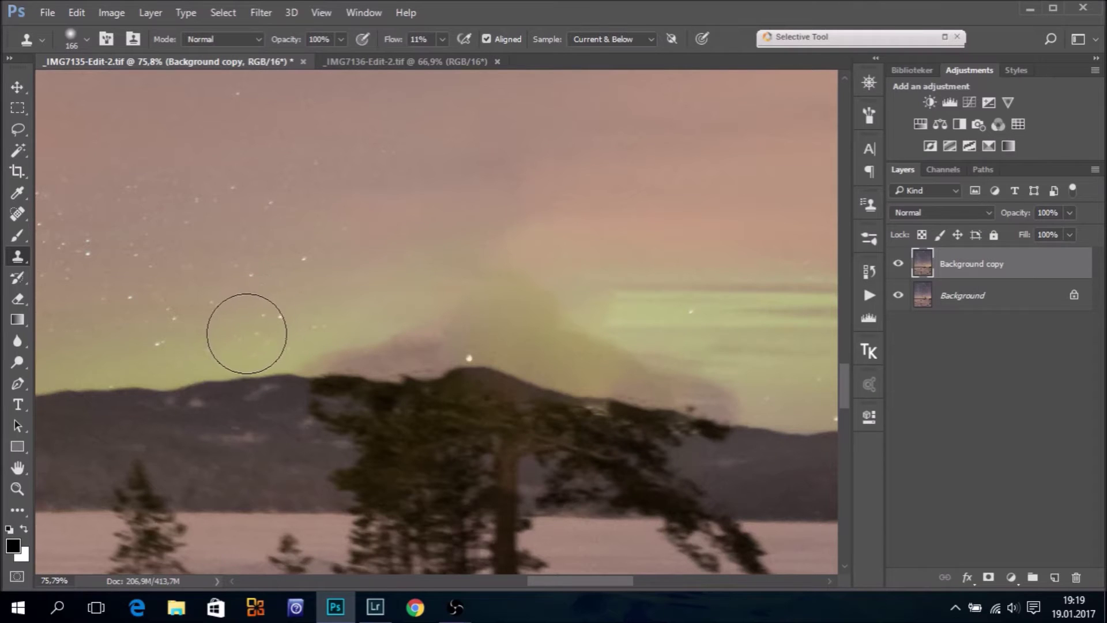
pyautogui.moveTo(259, 328)
pyautogui.mouseDown()
pyautogui.moveTo(237, 321)
pyautogui.moveTo(336, 346)
pyautogui.moveTo(464, 334)
pyautogui.moveTo(365, 358)
pyautogui.mouseUp()
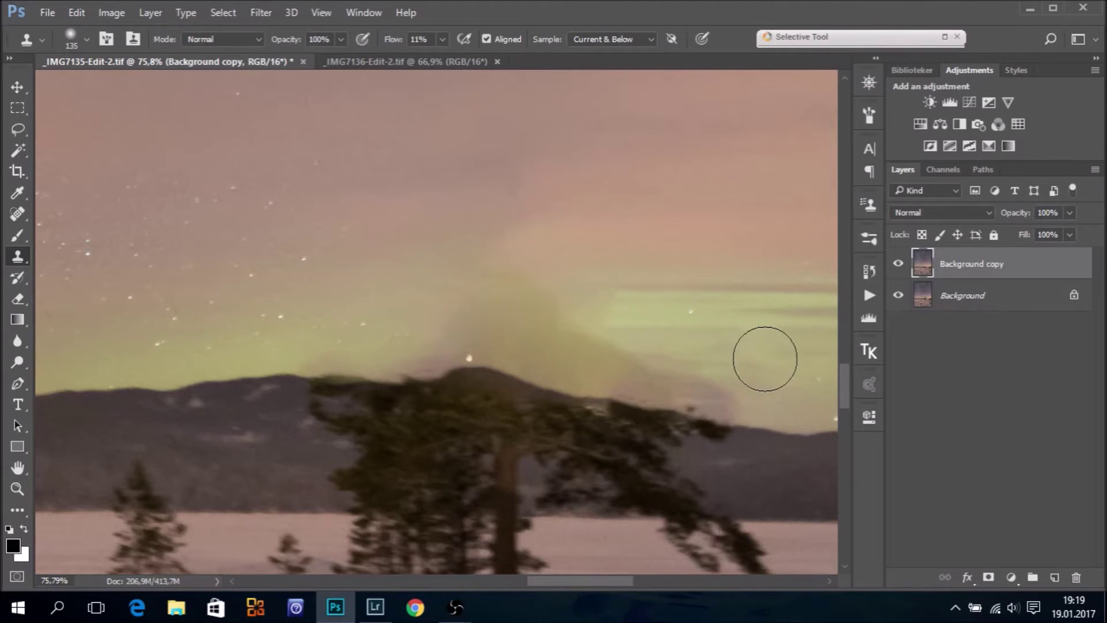
pyautogui.moveTo(761, 359); pyautogui.dragTo(485, 363)
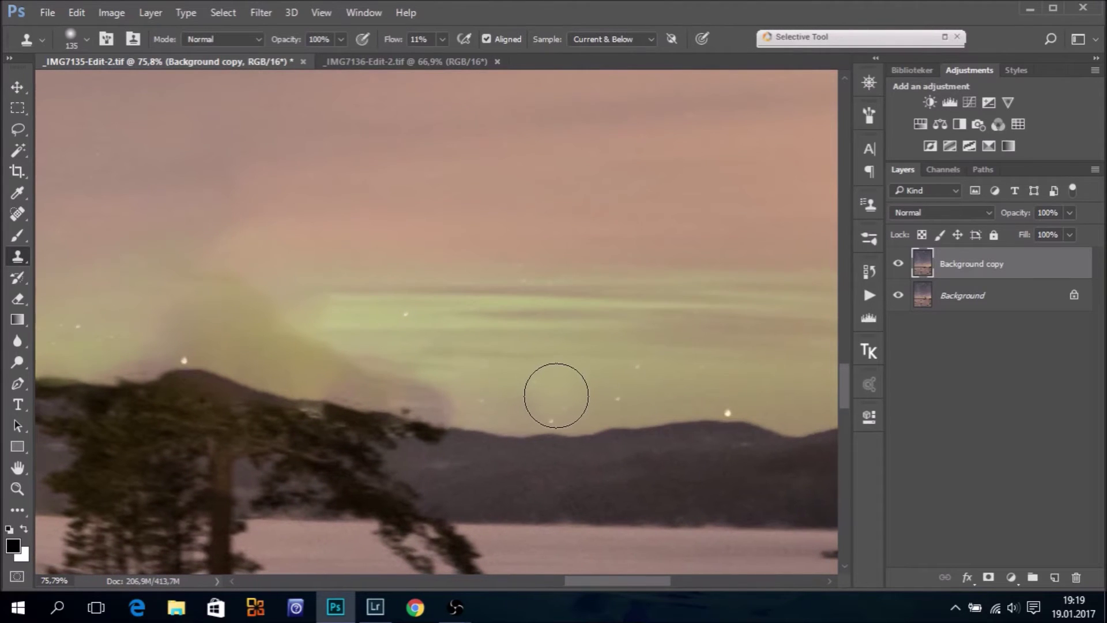
# Step: Clone clean sky over the halo along the ridge and further left
pyautogui.moveTo(551, 396); pyautogui.dragTo(336, 387)
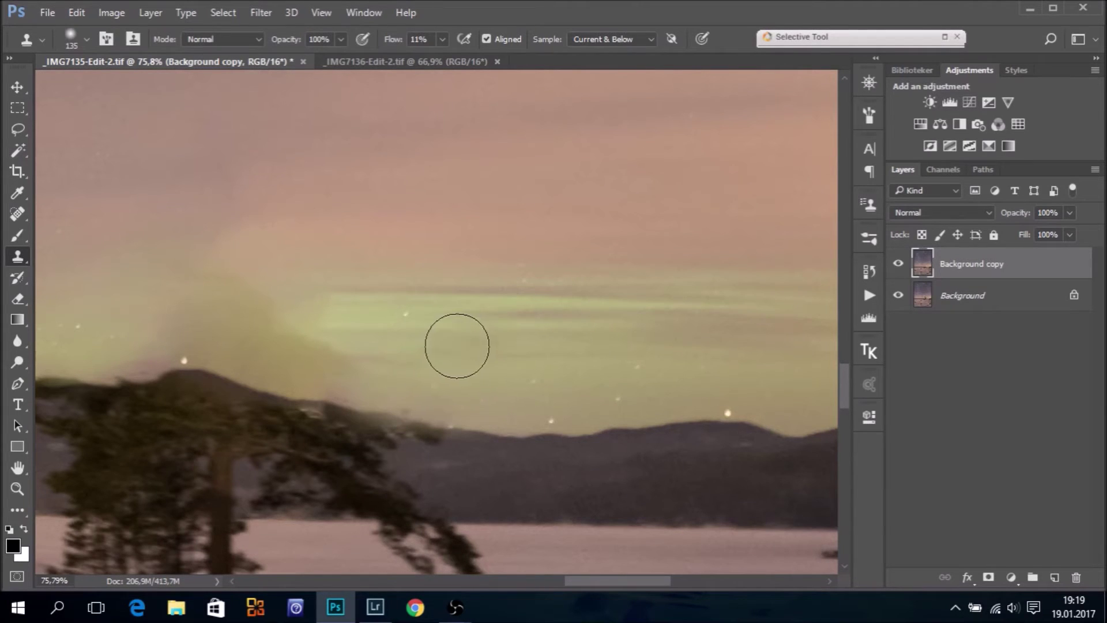
pyautogui.keyDown('alt'); pyautogui.click(425, 309); pyautogui.keyUp('alt')
pyautogui.moveTo(364, 304); pyautogui.dragTo(205, 307)
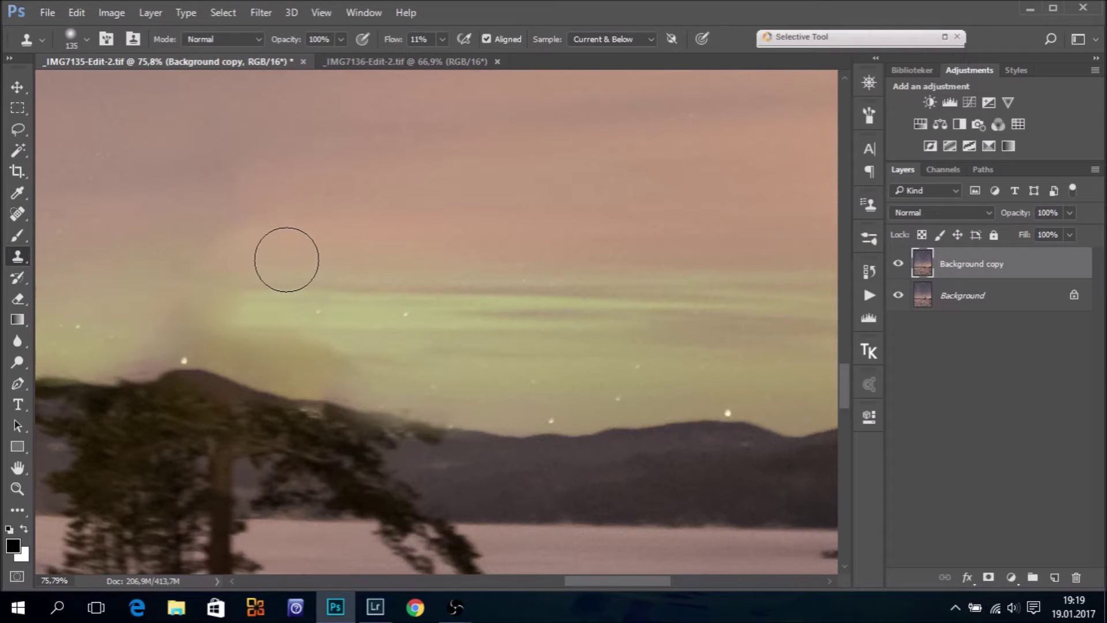
pyautogui.keyDown('alt'); pyautogui.click(294, 254); pyautogui.keyUp('alt')
pyautogui.moveTo(226, 267); pyautogui.dragTo(242, 268)
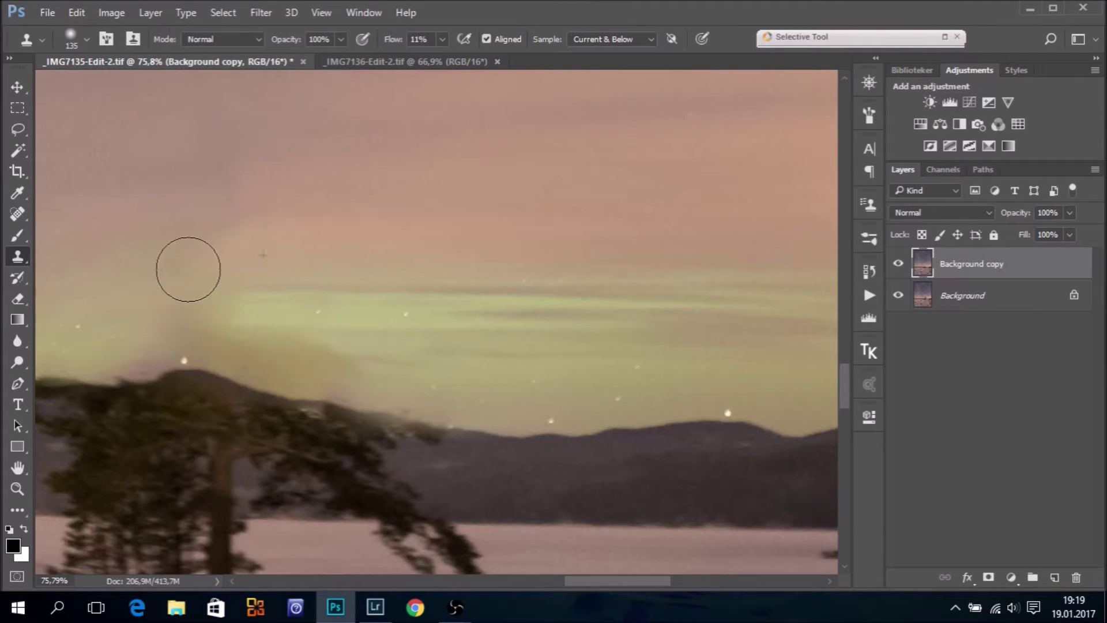
# Step: Clone sky over the halo above the ridge and right of the peak, with stronger flow
pyautogui.moveTo(499, 383)
pyautogui.mouseDown()
pyautogui.moveTo(699, 300)
pyautogui.moveTo(739, 298)
pyautogui.mouseUp()
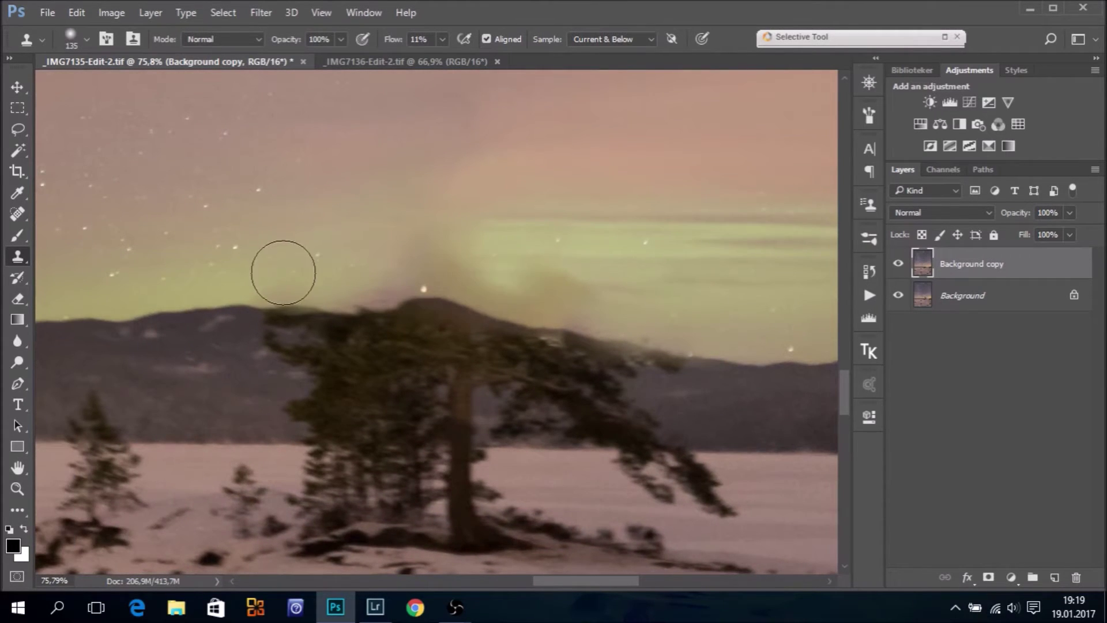
pyautogui.keyDown('alt'); pyautogui.click(319, 223); pyautogui.keyUp('alt')
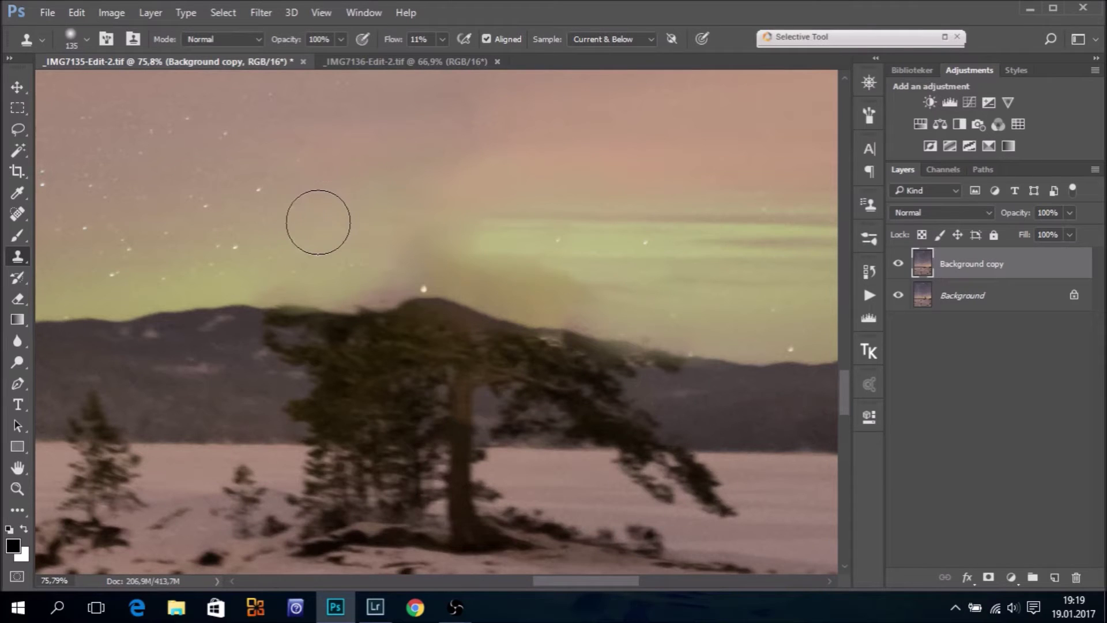
pyautogui.moveTo(418, 224); pyautogui.dragTo(435, 230)
pyautogui.moveTo(394, 44); pyautogui.dragTo(397, 44)
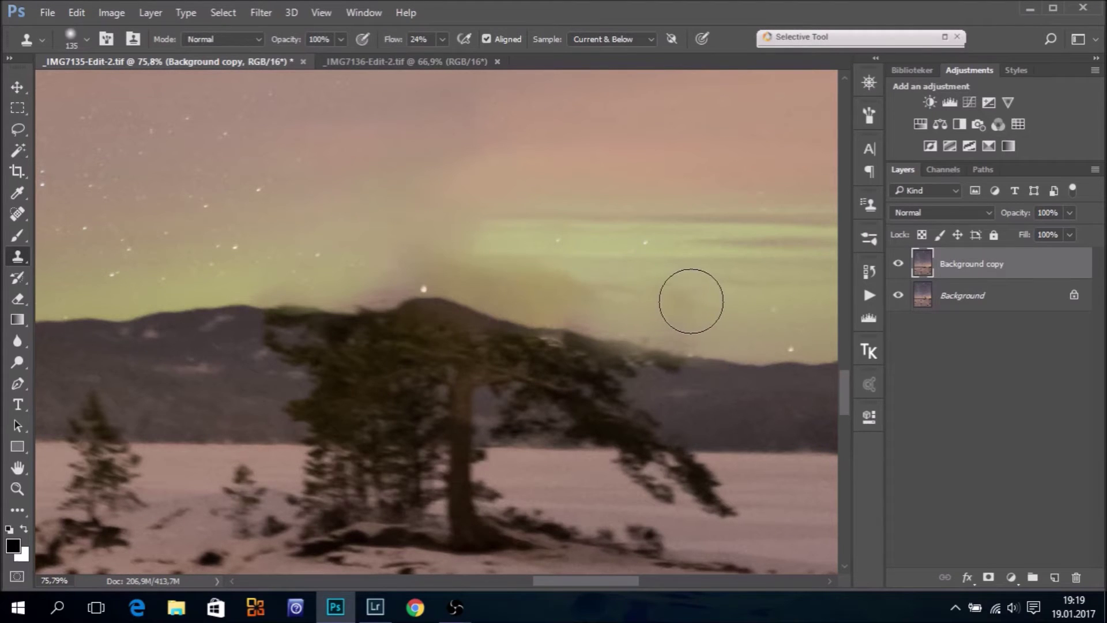
pyautogui.moveTo(572, 290)
pyautogui.mouseDown()
pyautogui.moveTo(531, 289)
pyautogui.moveTo(603, 289)
pyautogui.mouseUp()
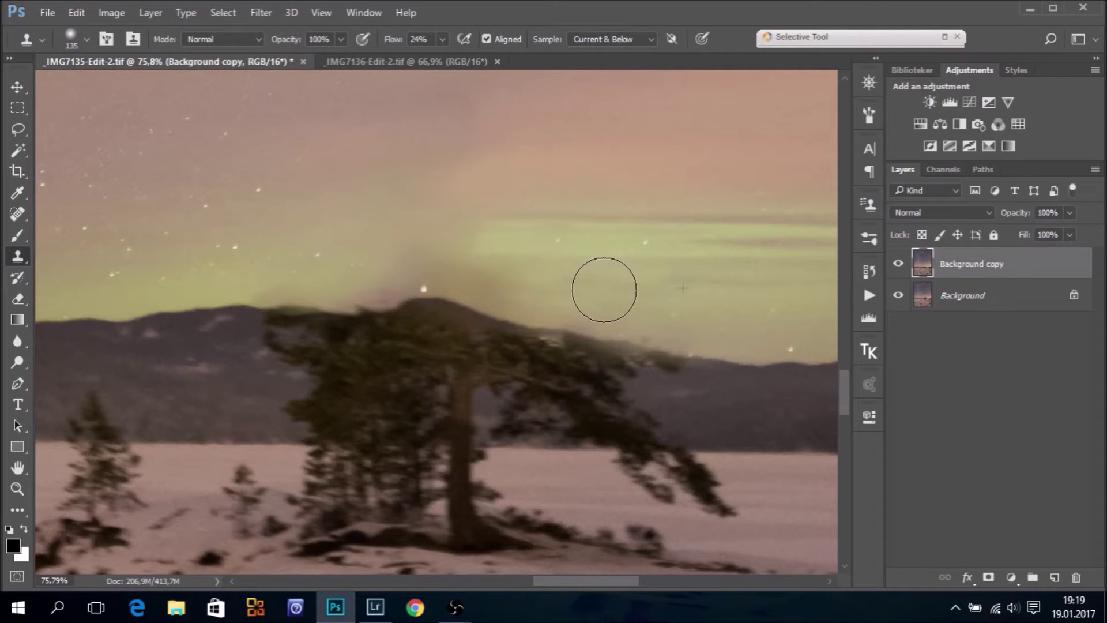
pyautogui.click(340, 285)
# Step: Cover the smudge near the peak and the halo left along the ridge with a larger brush
pyautogui.keyDown('alt'); pyautogui.click(249, 266); pyautogui.keyUp('alt')
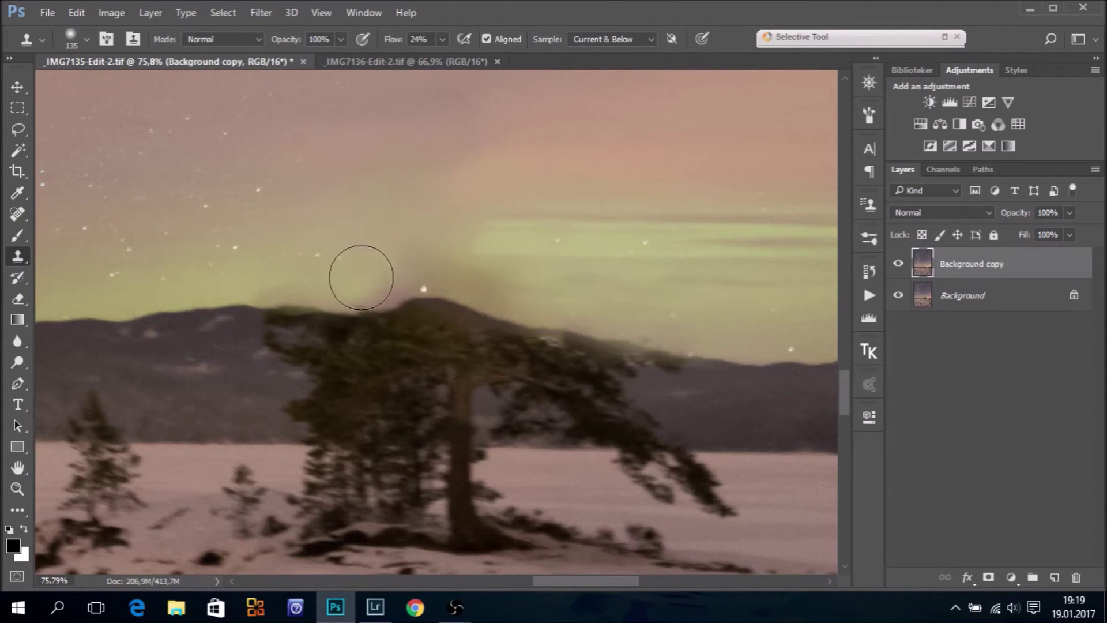
pyautogui.moveTo(375, 278)
pyautogui.mouseDown()
pyautogui.moveTo(415, 276)
pyautogui.moveTo(365, 276)
pyautogui.mouseUp()
pyautogui.keyDown('alt'); pyautogui.click(173, 259); pyautogui.keyUp('alt')
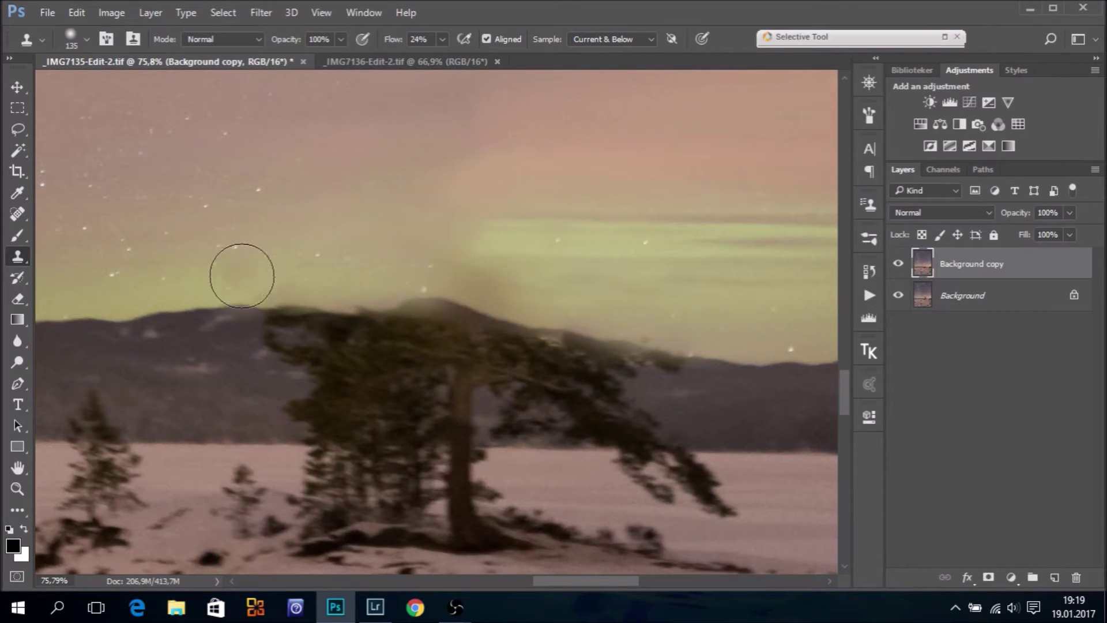
pyautogui.moveTo(240, 273); pyautogui.dragTo(313, 276)
pyautogui.moveTo(640, 299); pyautogui.dragTo(329, 272)
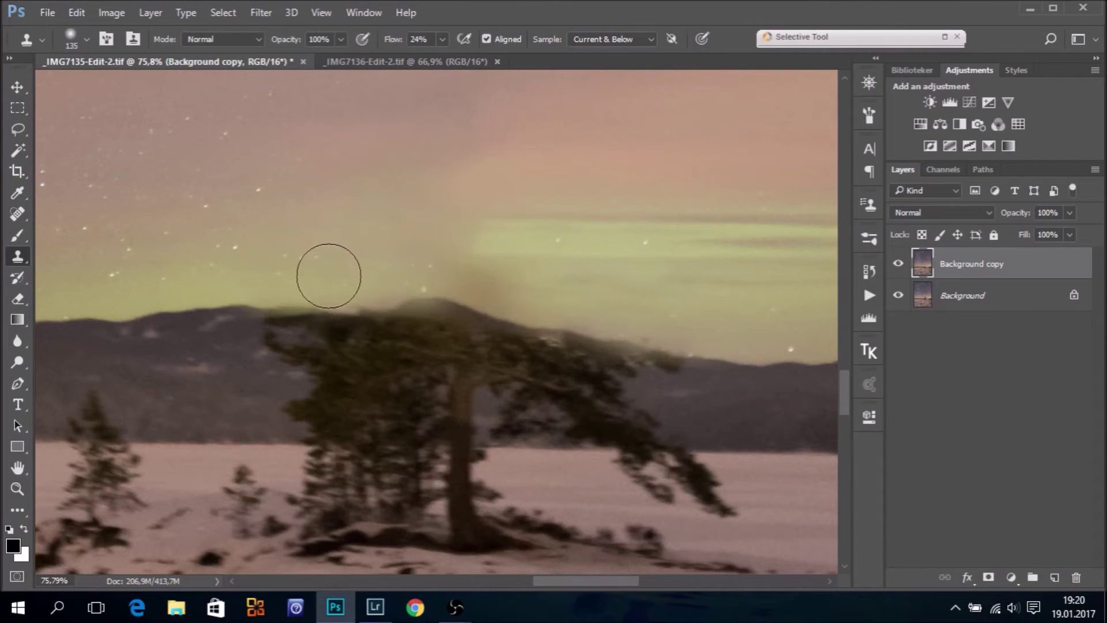
pyautogui.moveTo(642, 260); pyautogui.dragTo(672, 275)
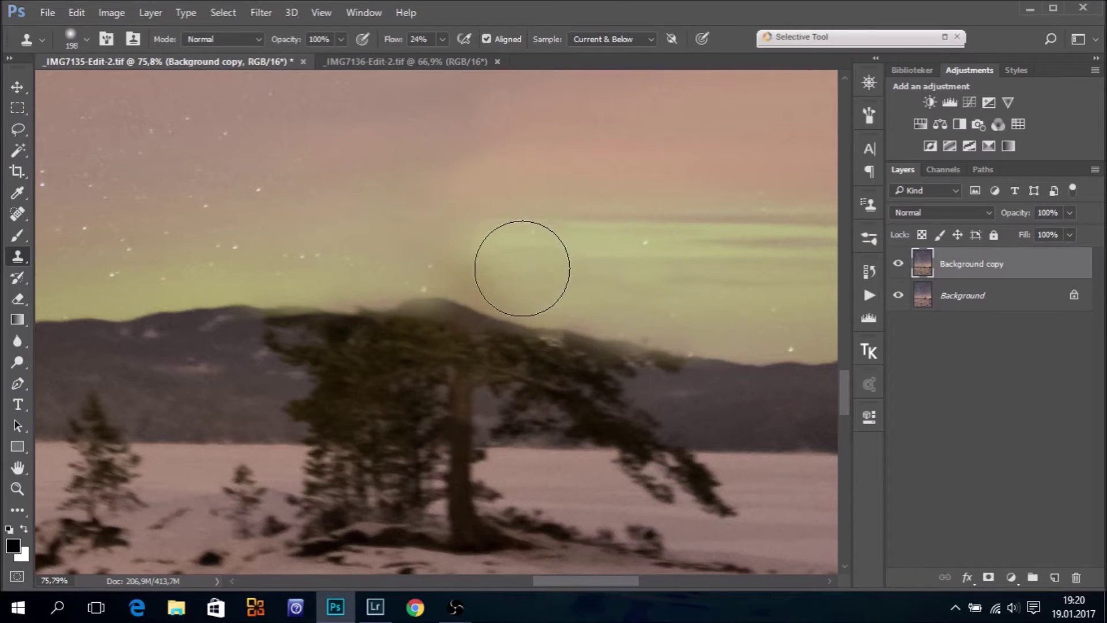
pyautogui.moveTo(514, 271); pyautogui.dragTo(398, 262)
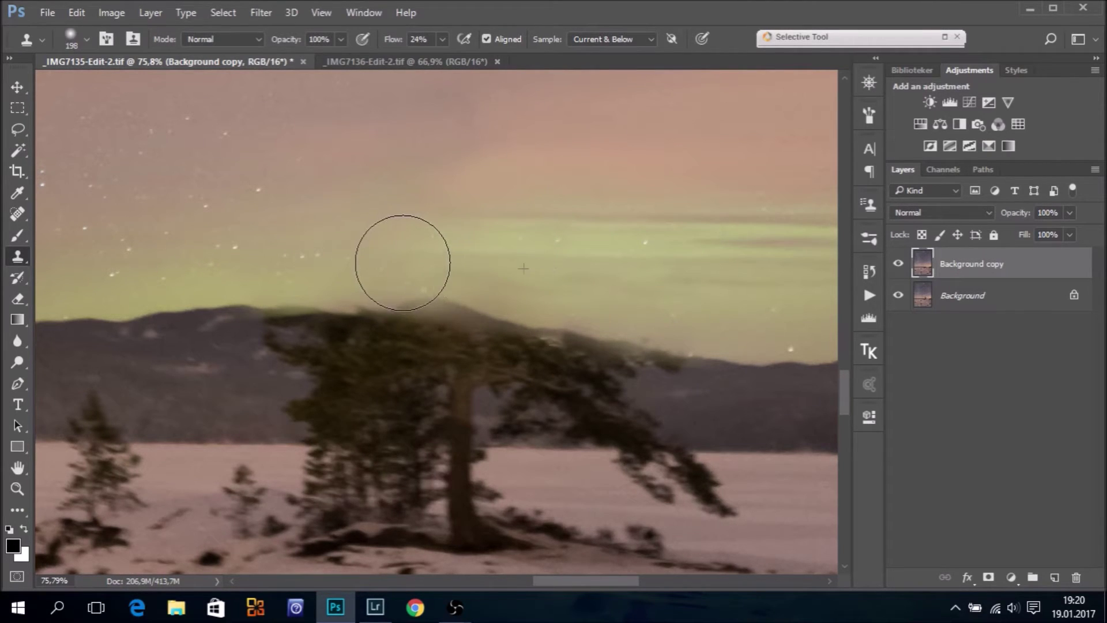
# Step: Compare with the retouched layer hidden, then smooth the remaining upper-sky glow
pyautogui.click(899, 267)
pyautogui.click(900, 267)
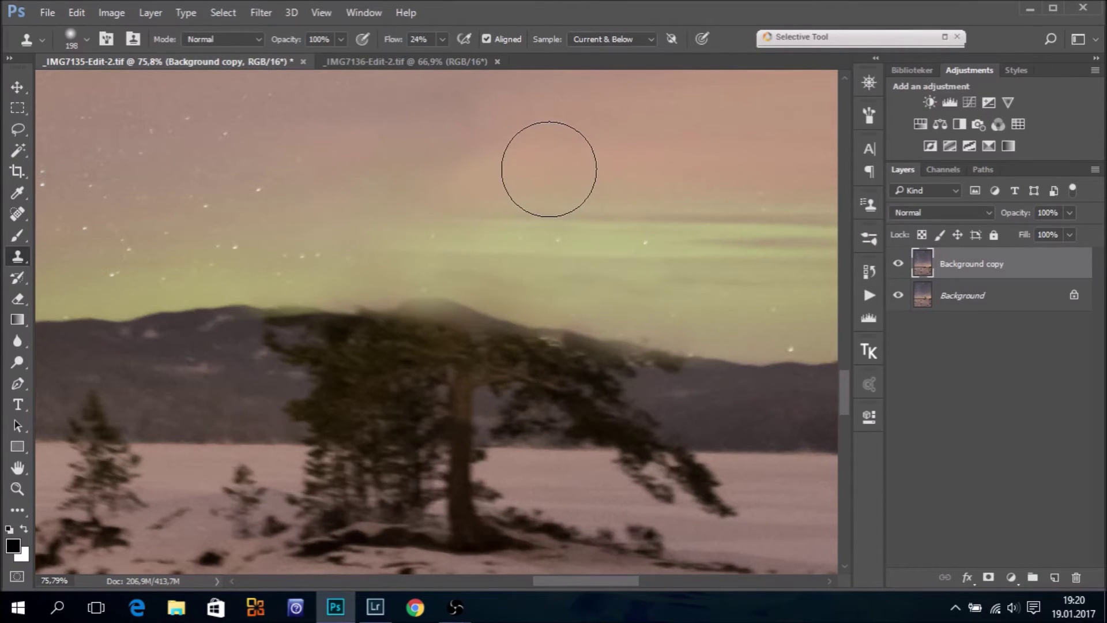
pyautogui.moveTo(460, 182); pyautogui.dragTo(459, 209)
# Step: Compare the fitted composite with and without Background copy, then fit _IMG7136-Edit-2 on screen
pyautogui.hotkey('ctrl', '0')
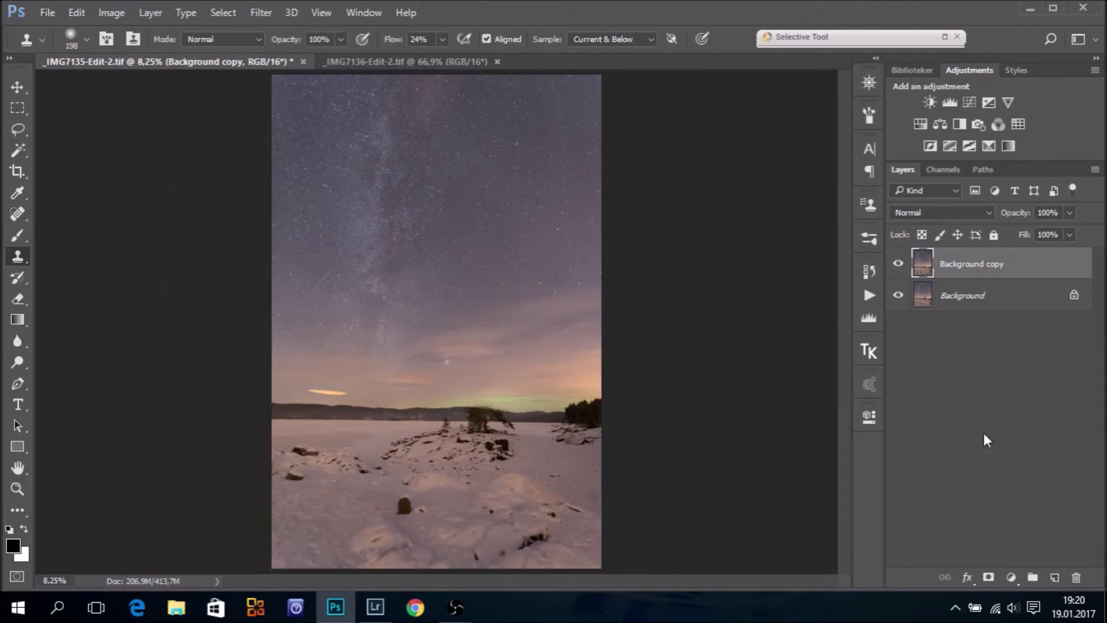
pyautogui.click(897, 265)
pyautogui.click(439, 61)
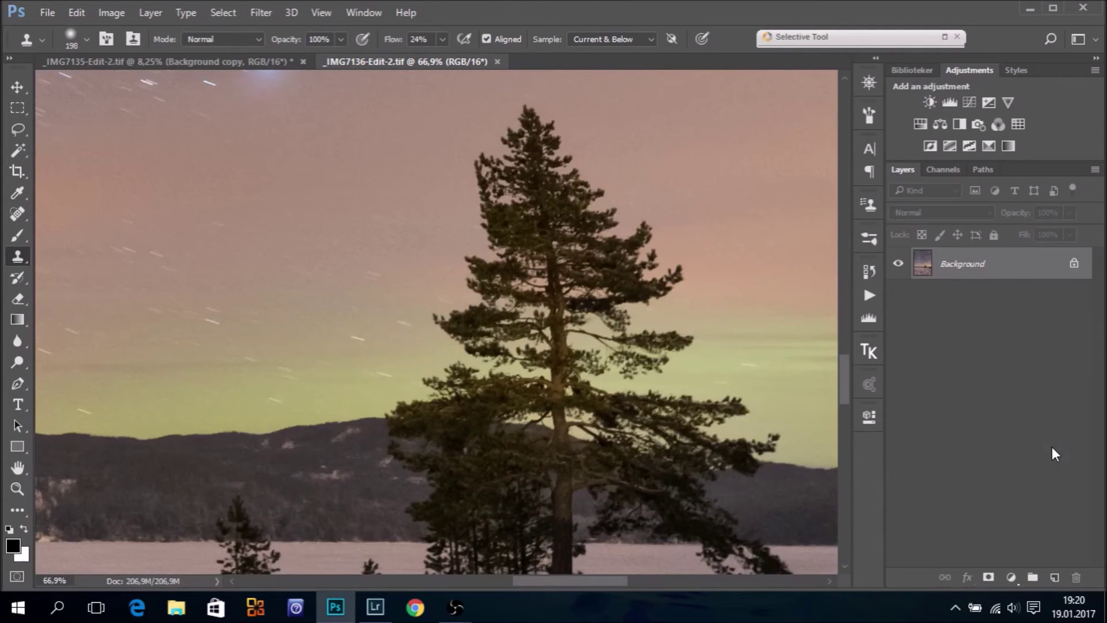
pyautogui.click(13, 235)
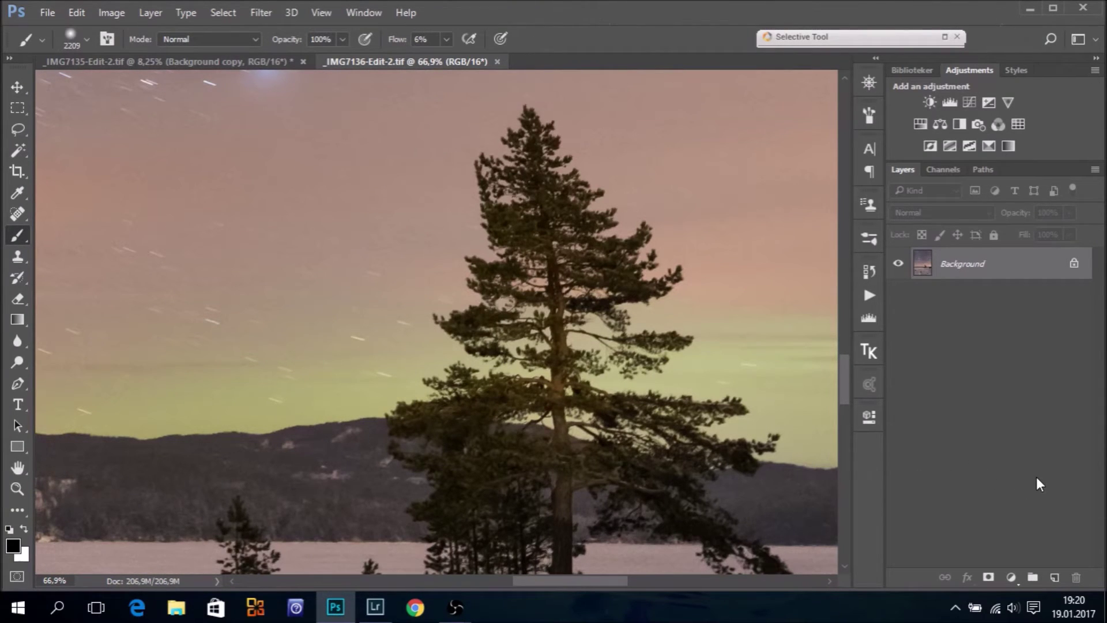
pyautogui.hotkey('ctrl', '0')
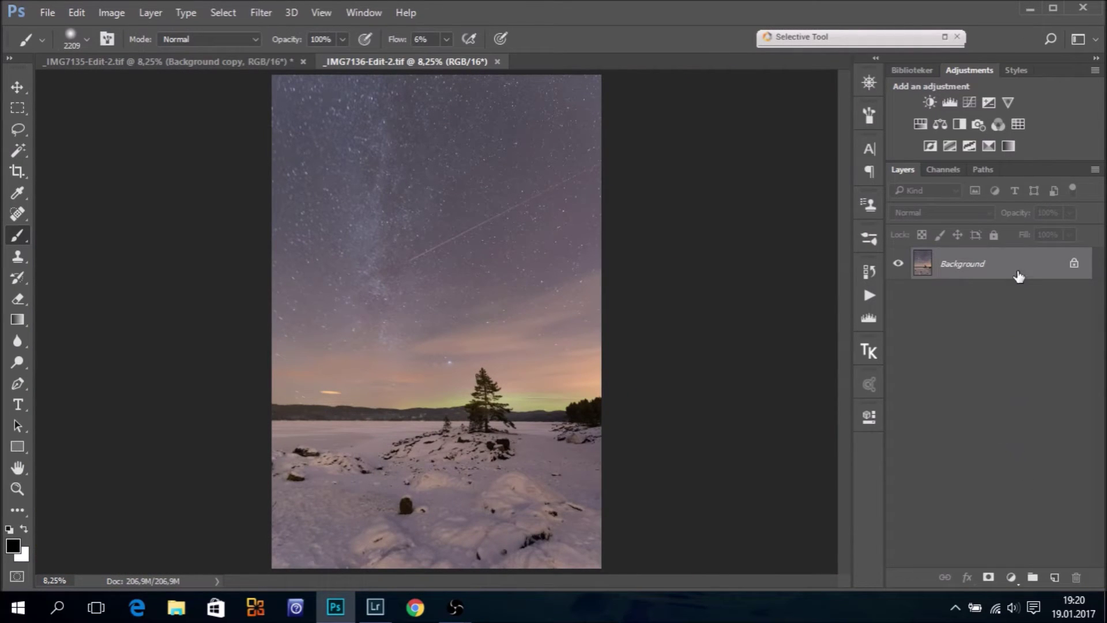
# Step: Duplicate the _IMG7136 Background layer and start a Threshold adjustment
pyautogui.moveTo(1016, 268)
pyautogui.mouseDown()
pyautogui.moveTo(1052, 573)
pyautogui.moveTo(1039, 501)
pyautogui.mouseUp()
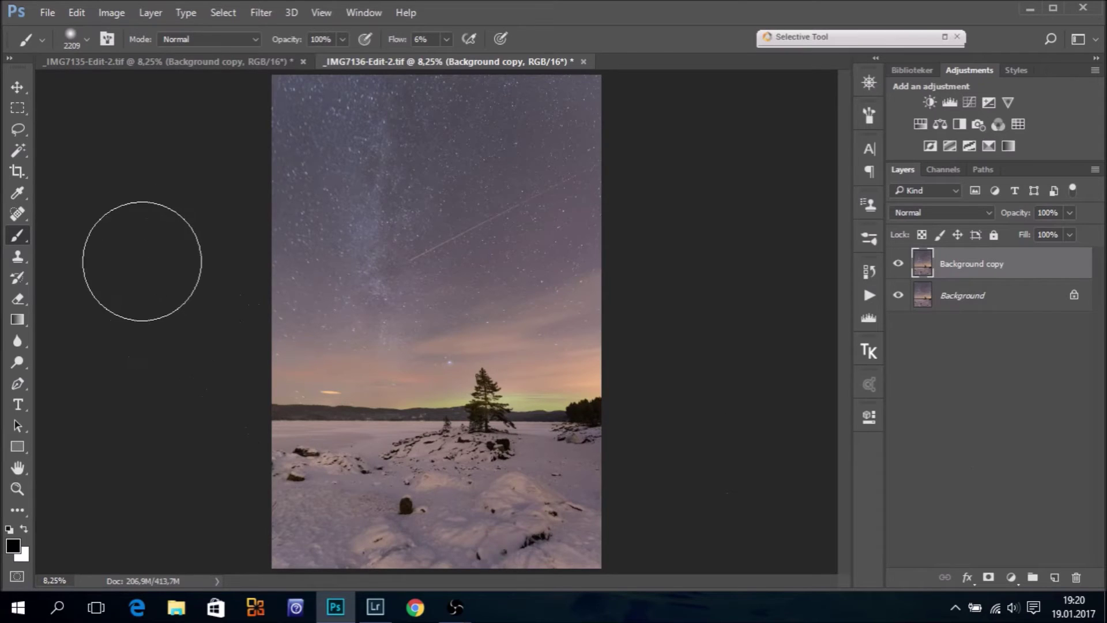
pyautogui.click(113, 12)
pyautogui.moveTo(136, 55)
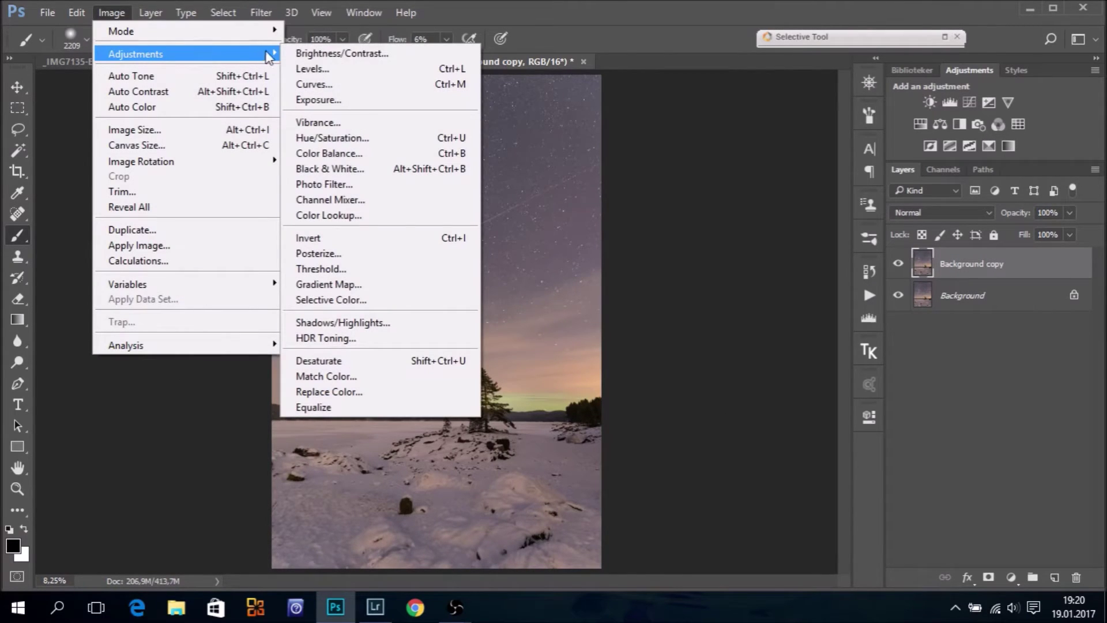
pyautogui.click(387, 275)
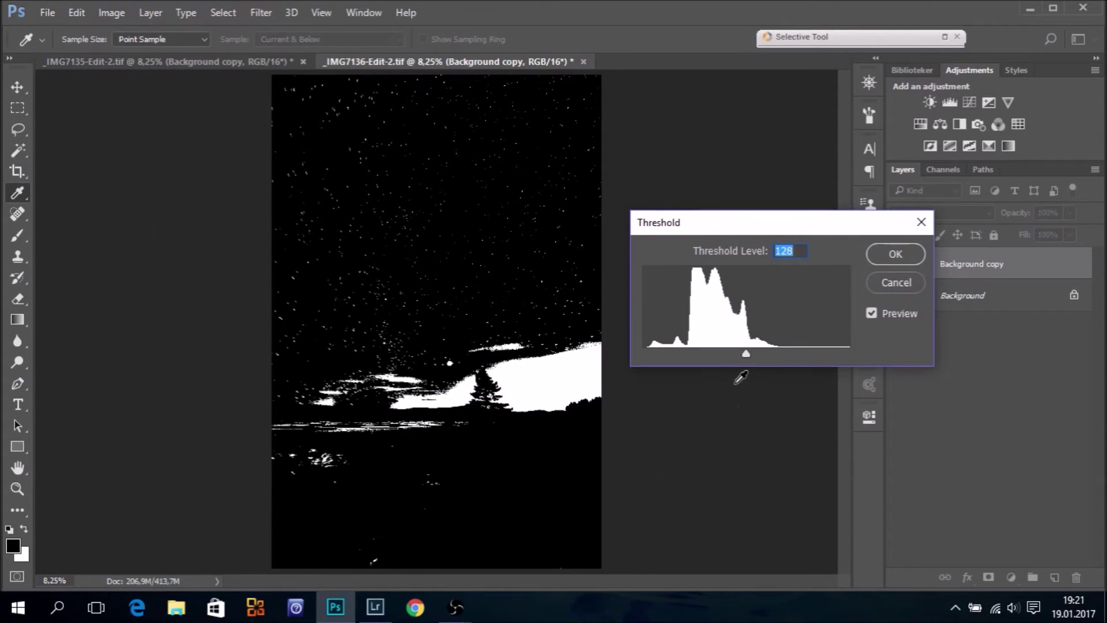
# Step: Apply Threshold at level 104 to the Background copy
pyautogui.moveTo(745, 356)
pyautogui.mouseDown()
pyautogui.moveTo(757, 354)
pyautogui.moveTo(728, 353)
pyautogui.mouseUp()
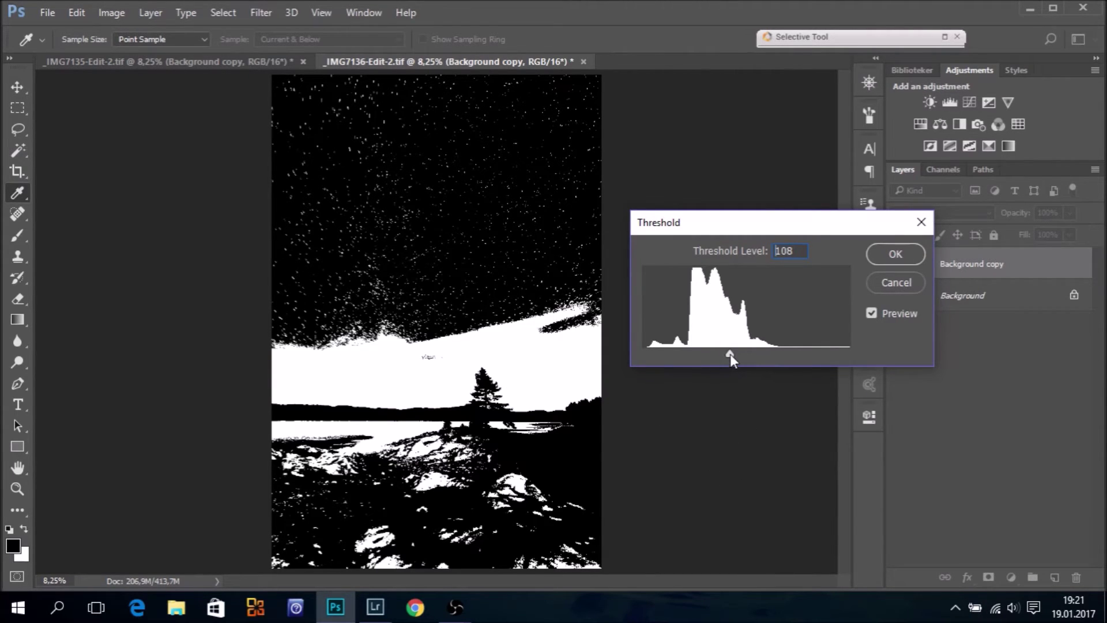
pyautogui.moveTo(730, 355); pyautogui.dragTo(727, 354)
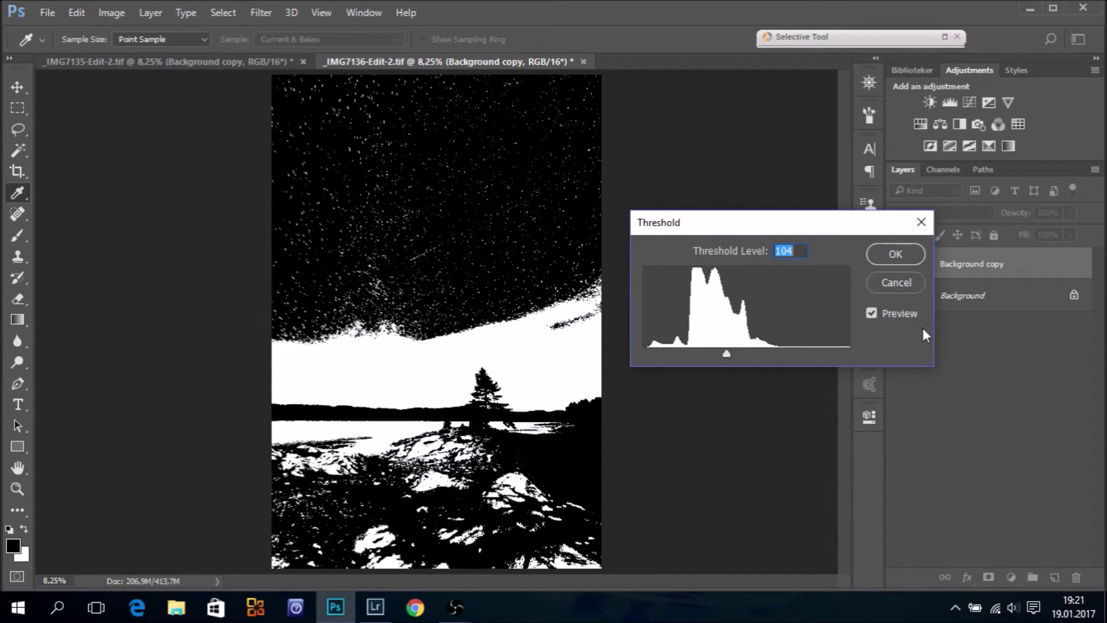
pyautogui.click(898, 251)
pyautogui.press('b')
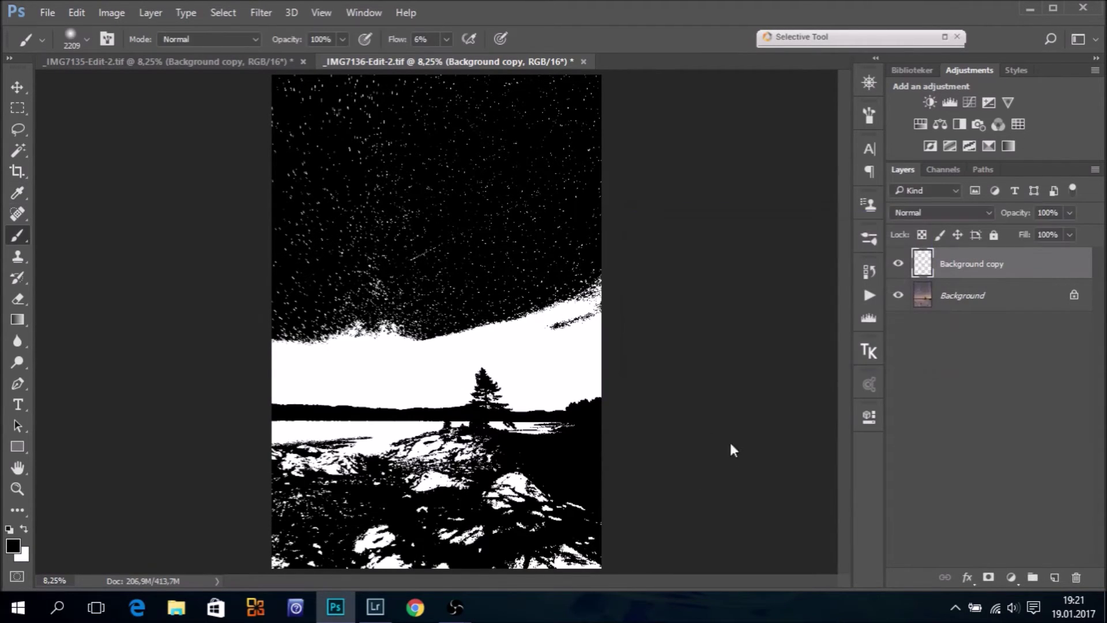
pyautogui.click(17, 107)
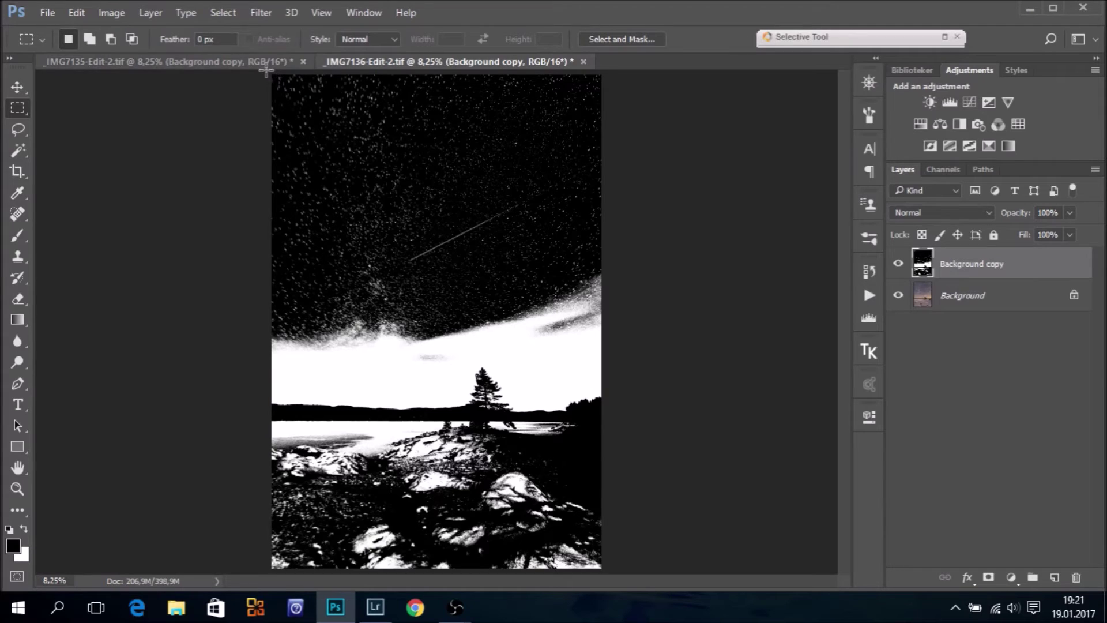
# Step: Marquee-select the full-width sky down to above the horizon and fill it white
pyautogui.moveTo(270, 74); pyautogui.dragTo(428, 365)
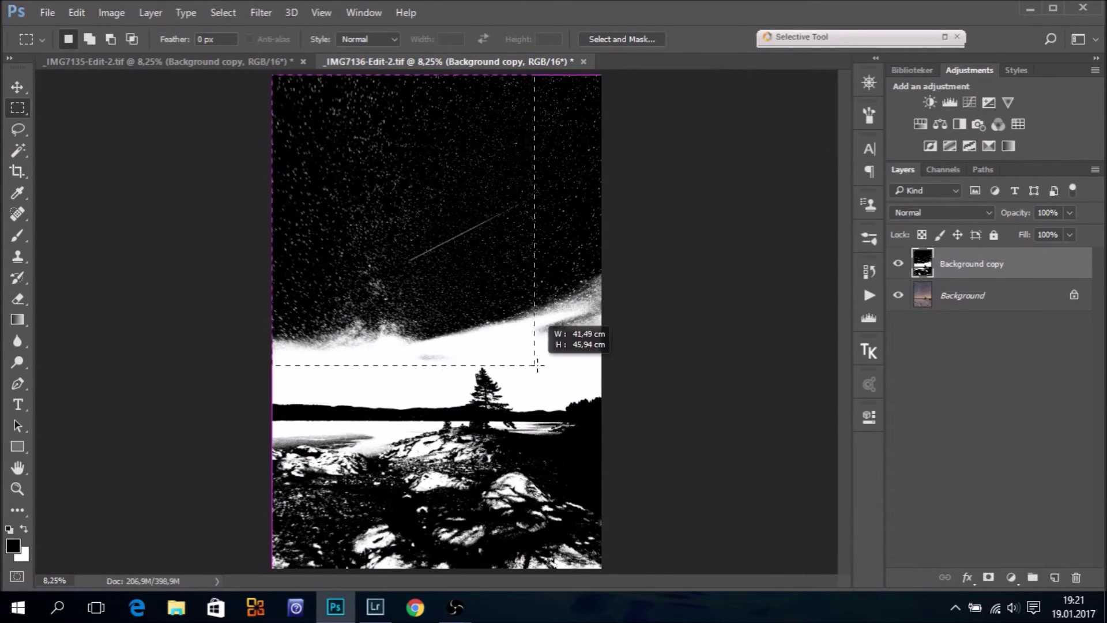
pyautogui.moveTo(428, 365); pyautogui.dragTo(603, 364)
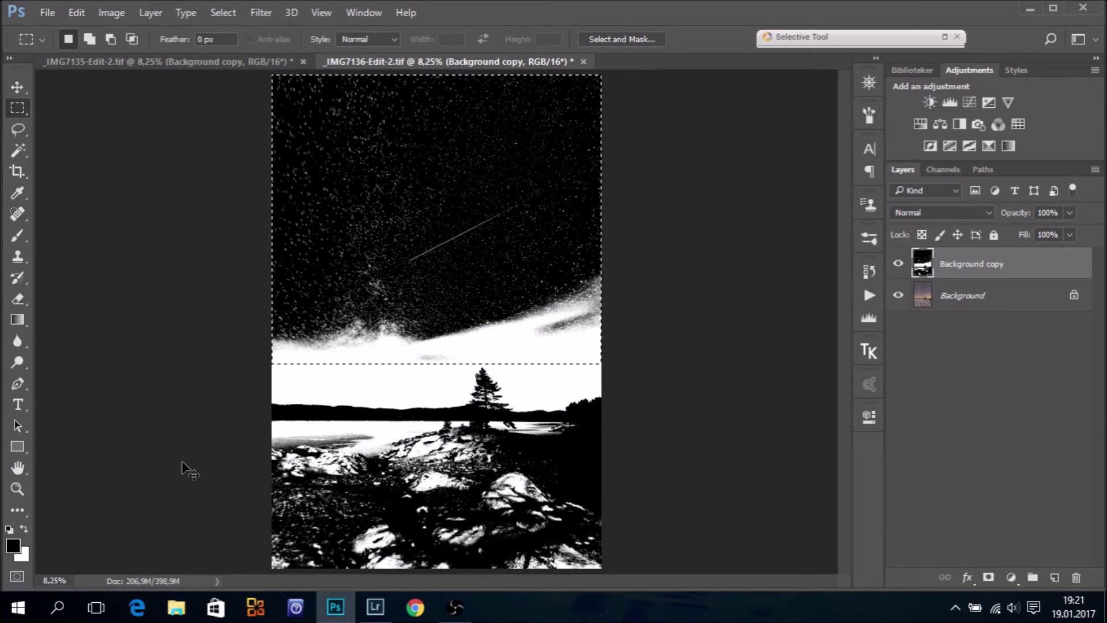
pyautogui.hotkey('ctrl', 'BackSpace')
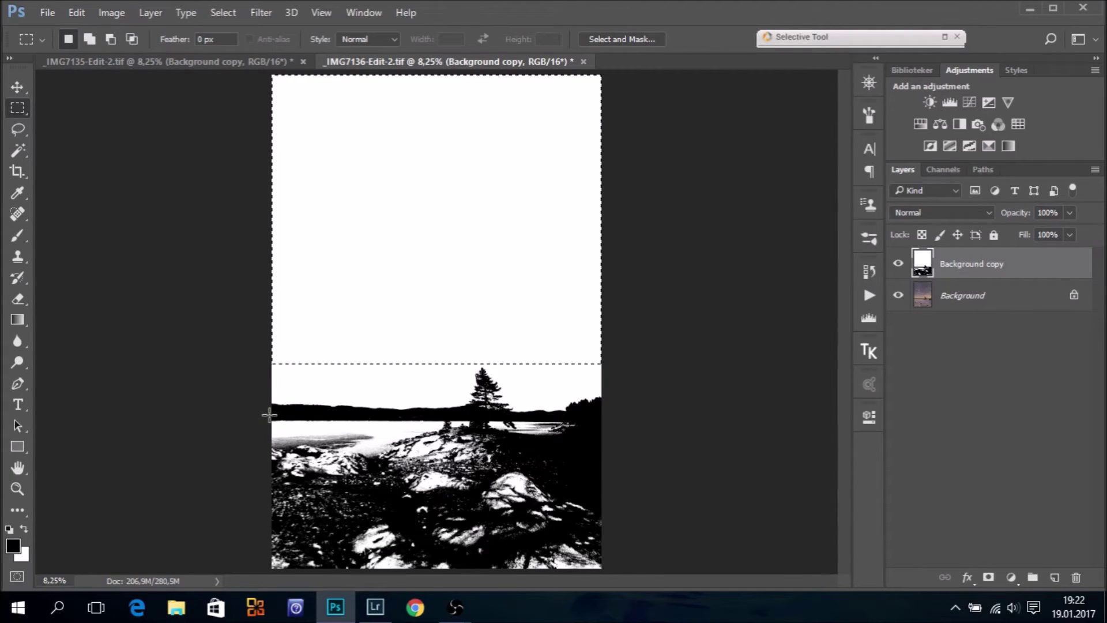
# Step: Select the foreground from the shoreline to the bottom edge, fill it black, and deselect
pyautogui.moveTo(268, 415); pyautogui.dragTo(442, 471)
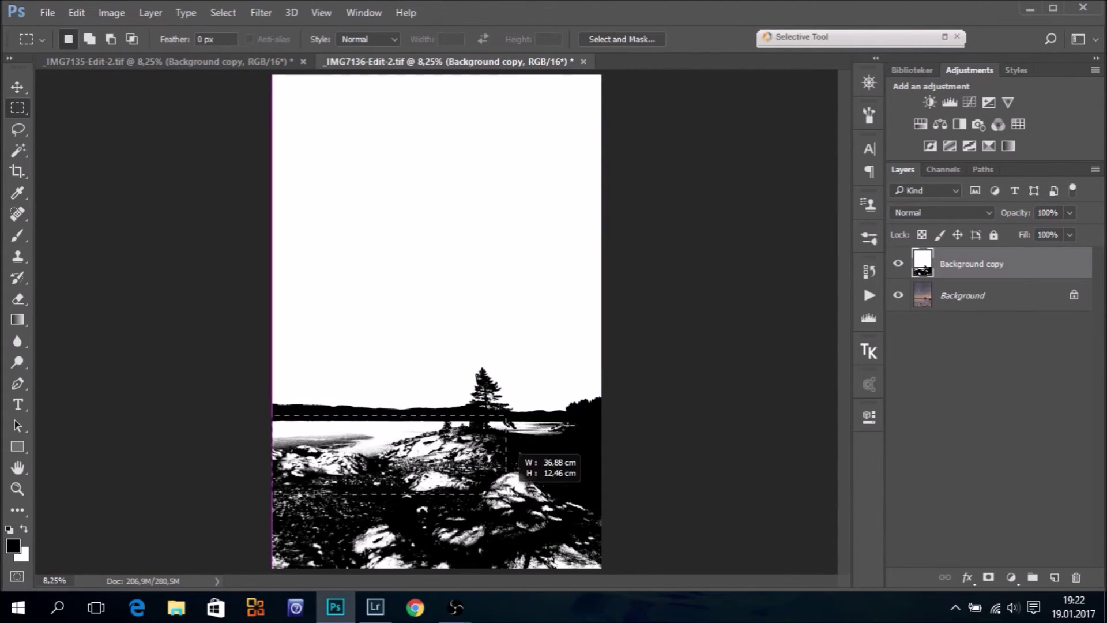
pyautogui.moveTo(506, 492); pyautogui.dragTo(609, 575)
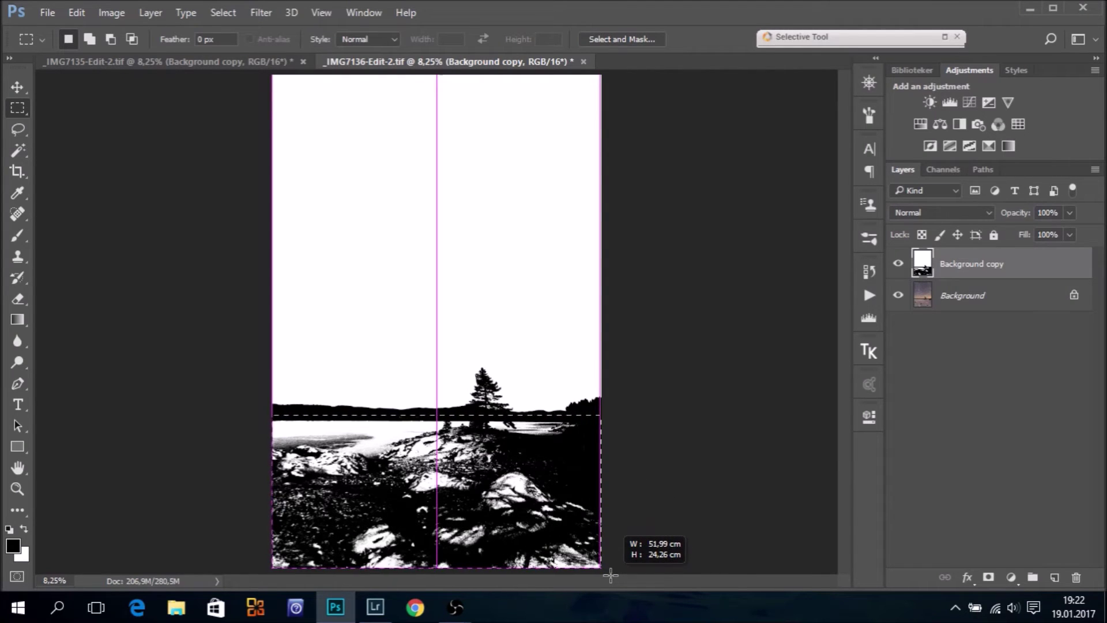
pyautogui.moveTo(610, 576); pyautogui.dragTo(616, 588)
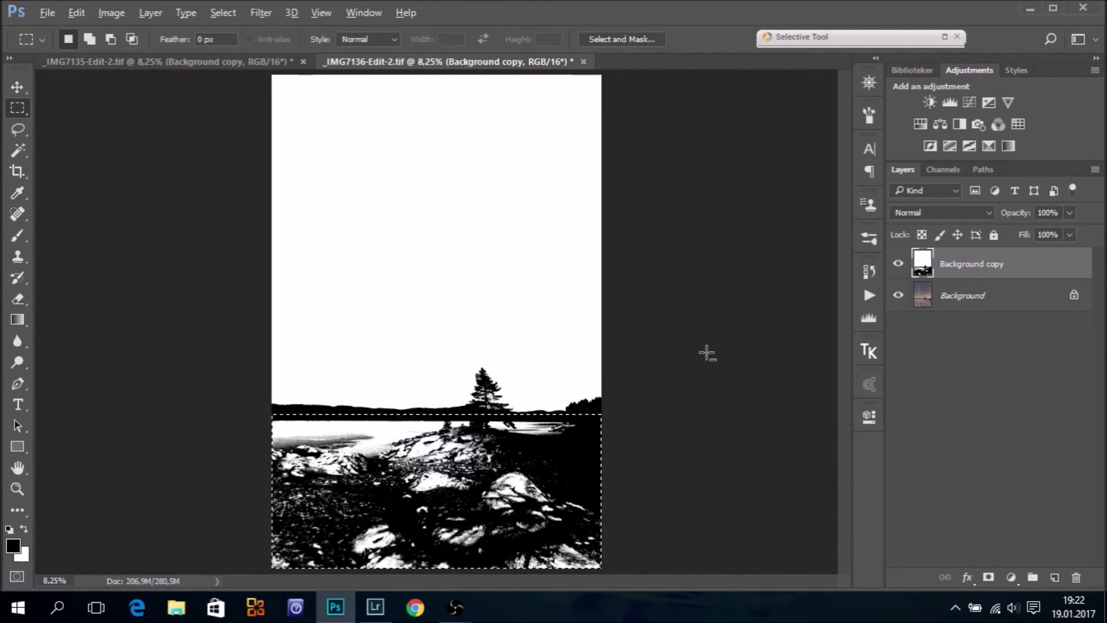
pyautogui.hotkey('alt', 'BackSpace')
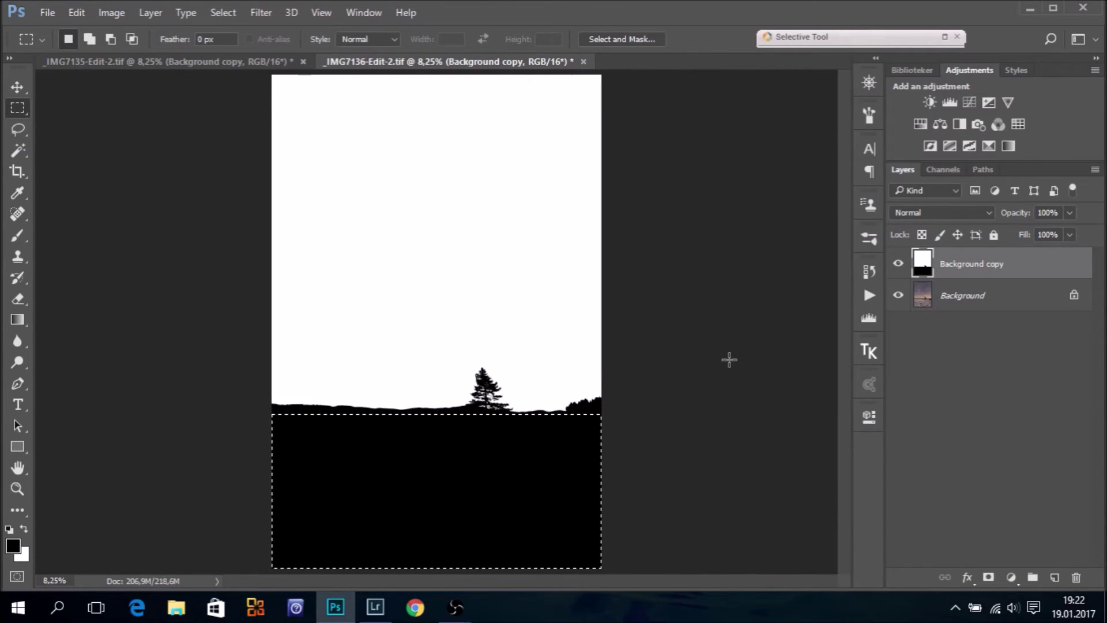
pyautogui.hotkey('ctrl', 'd')
# Step: Zoom into the horizon, set a 52 px Brush at 99% flow, and pan the treeline
pyautogui.click(17, 490)
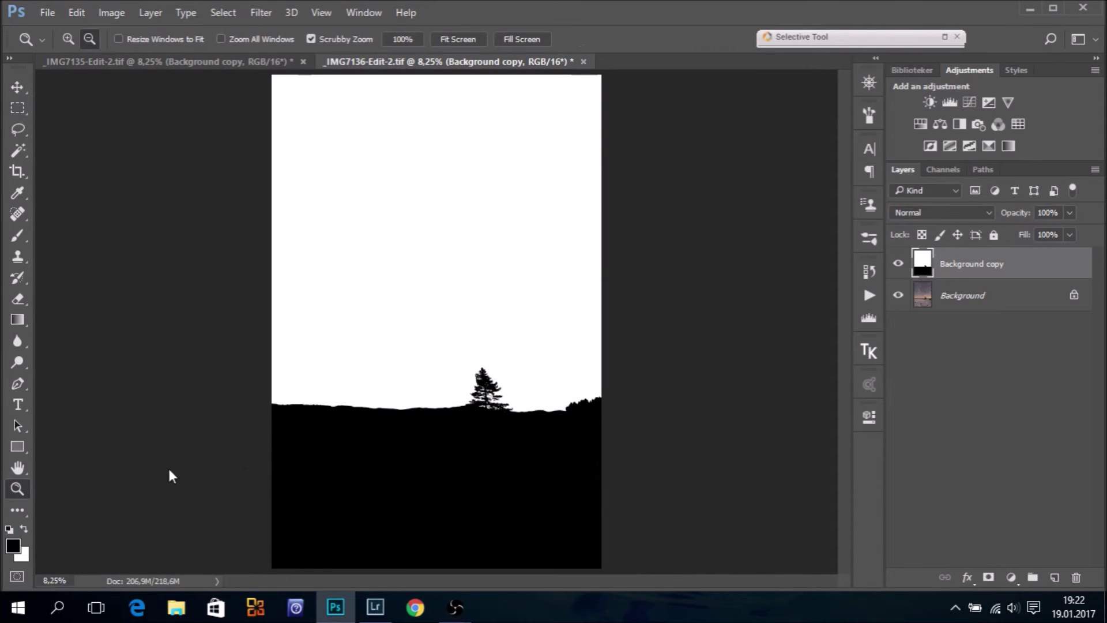
pyautogui.moveTo(329, 396); pyautogui.dragTo(435, 398)
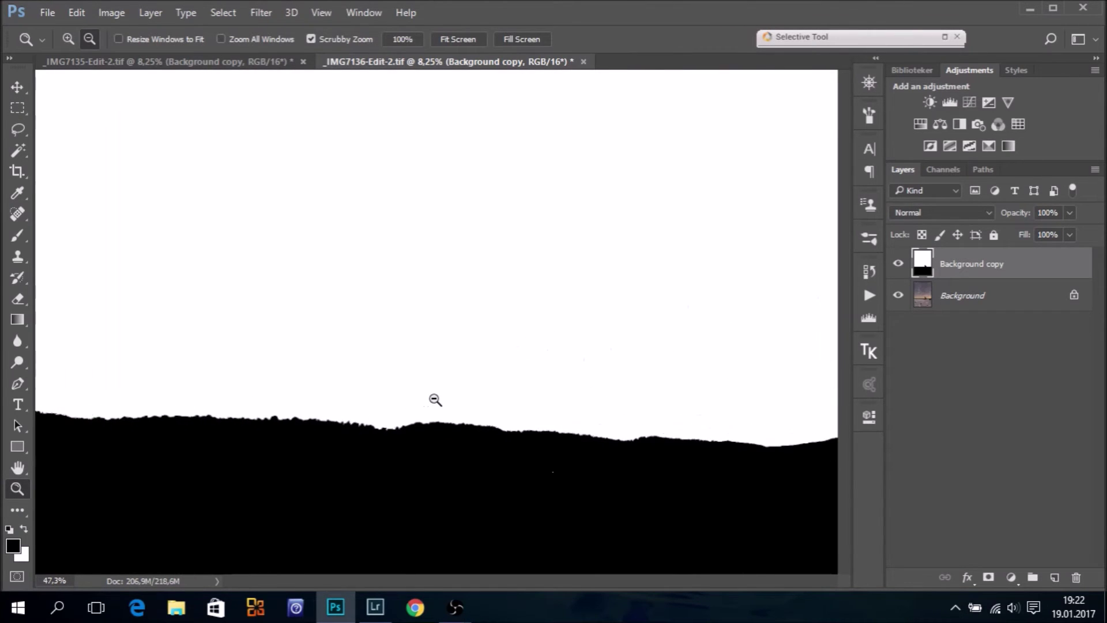
pyautogui.moveTo(616, 470); pyautogui.dragTo(552, 436)
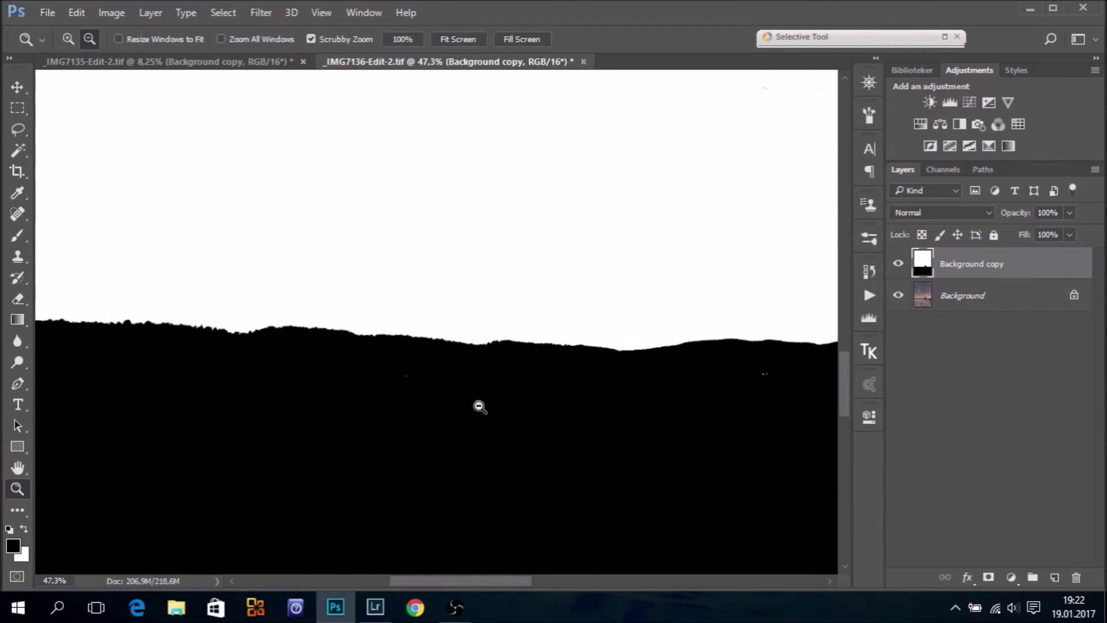
pyautogui.click(18, 235)
pyautogui.moveTo(470, 333); pyautogui.dragTo(515, 335)
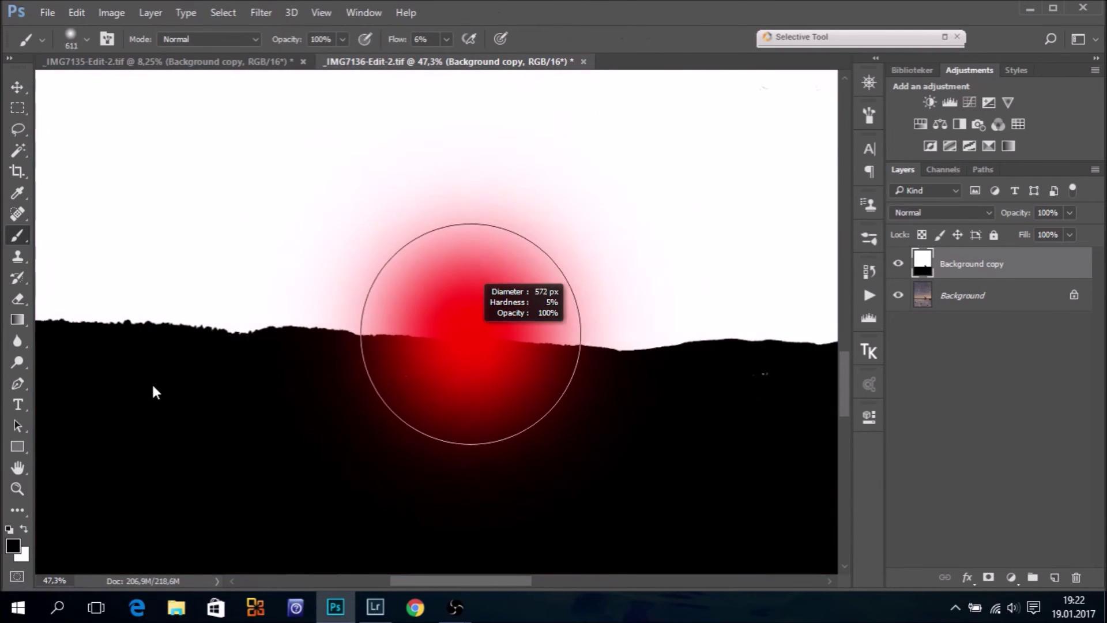
pyautogui.moveTo(420, 457); pyautogui.dragTo(380, 457)
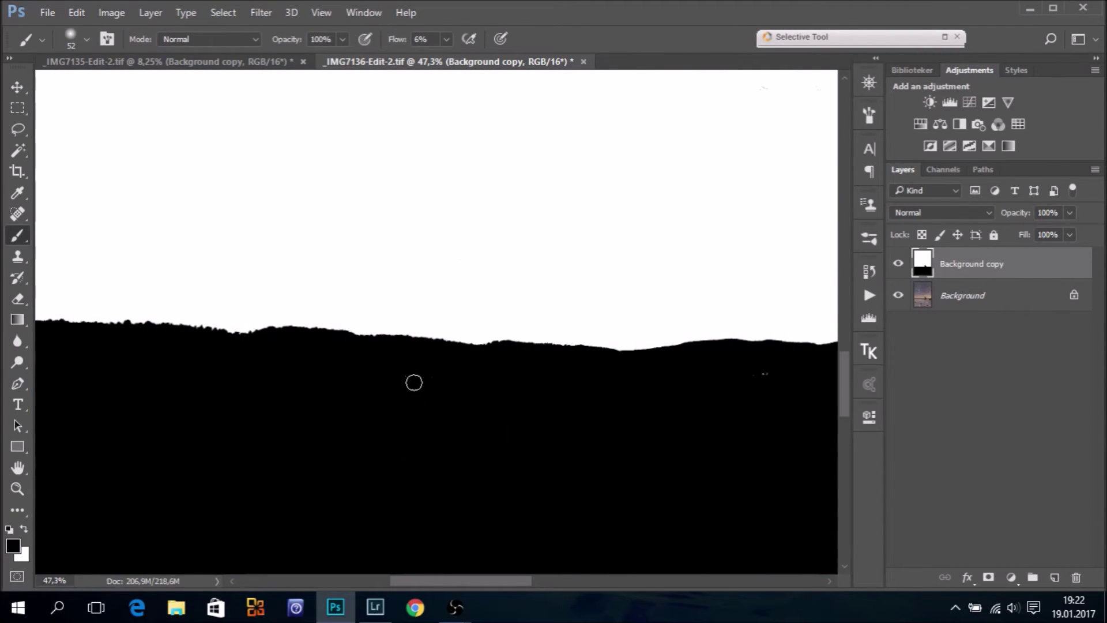
pyautogui.moveTo(395, 41); pyautogui.dragTo(487, 38)
pyautogui.moveTo(679, 467); pyautogui.dragTo(378, 472)
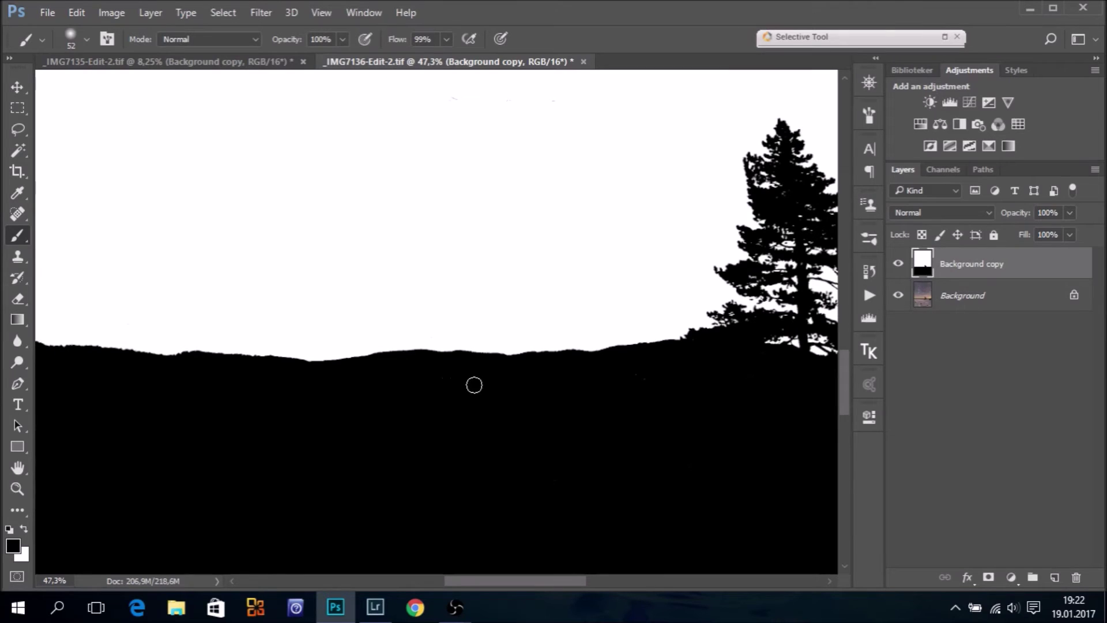
pyautogui.moveTo(719, 458); pyautogui.dragTo(317, 425)
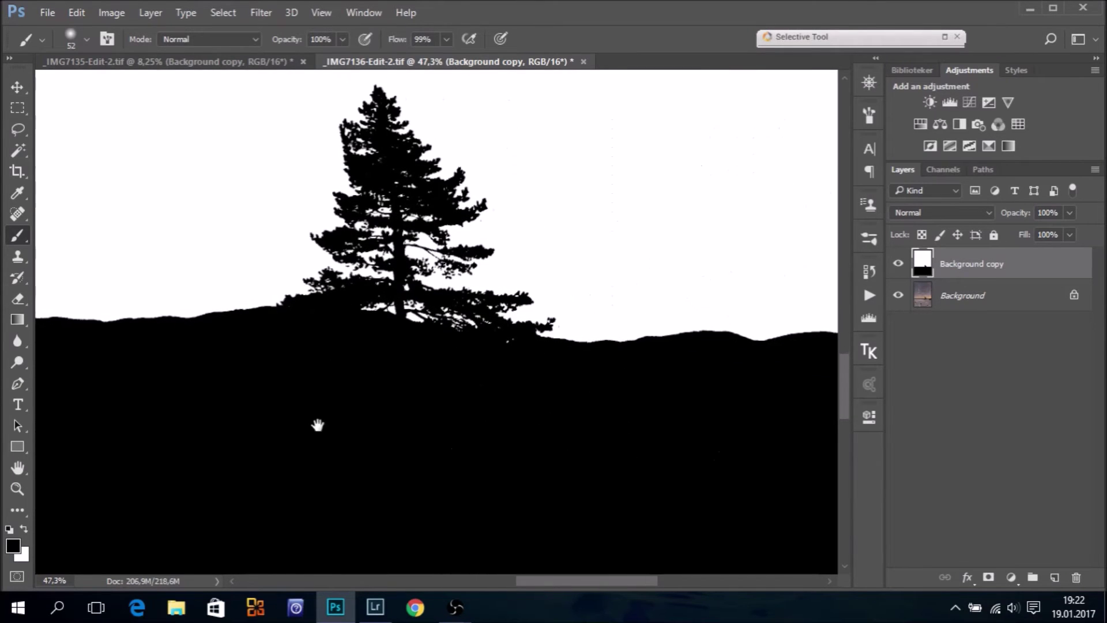
pyautogui.moveTo(650, 436); pyautogui.dragTo(425, 408)
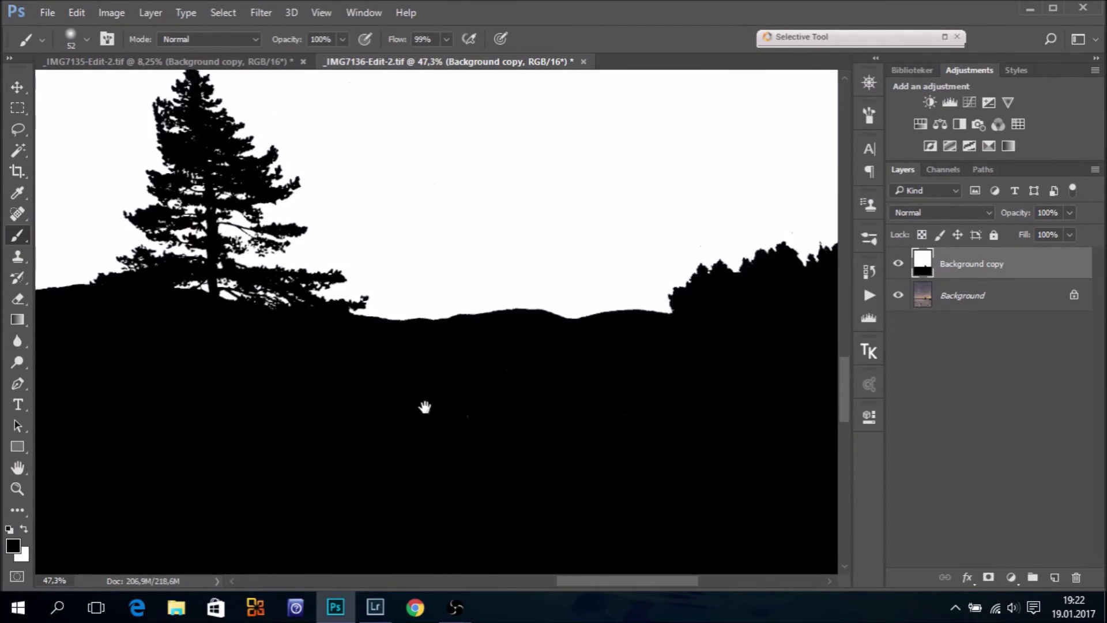
pyautogui.moveTo(554, 440); pyautogui.dragTo(580, 466)
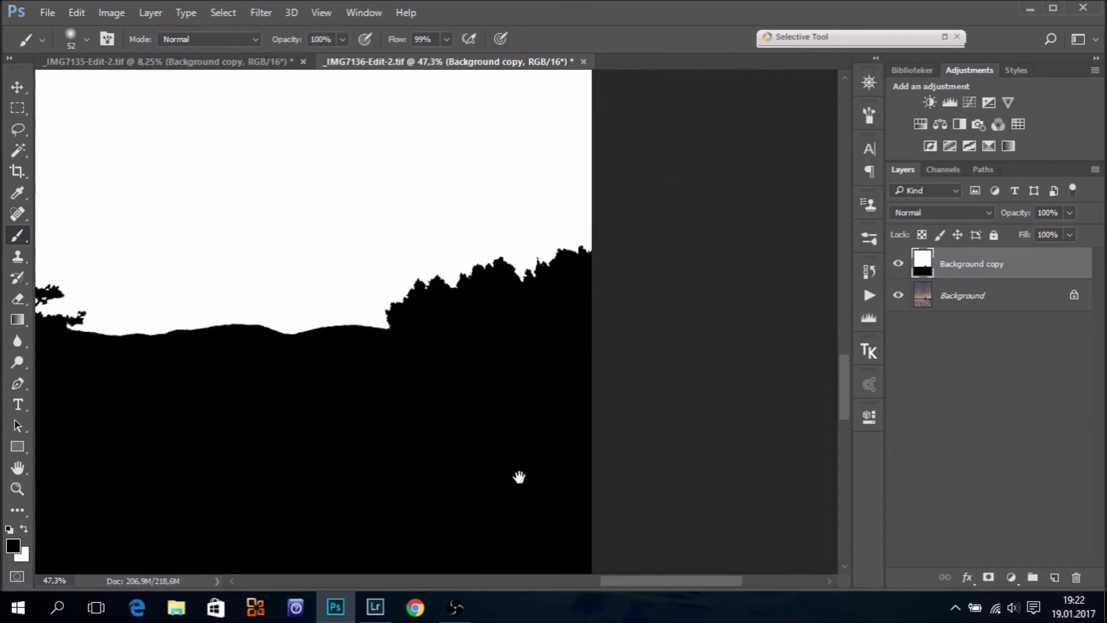
pyautogui.hscroll(-2, 581, 465)
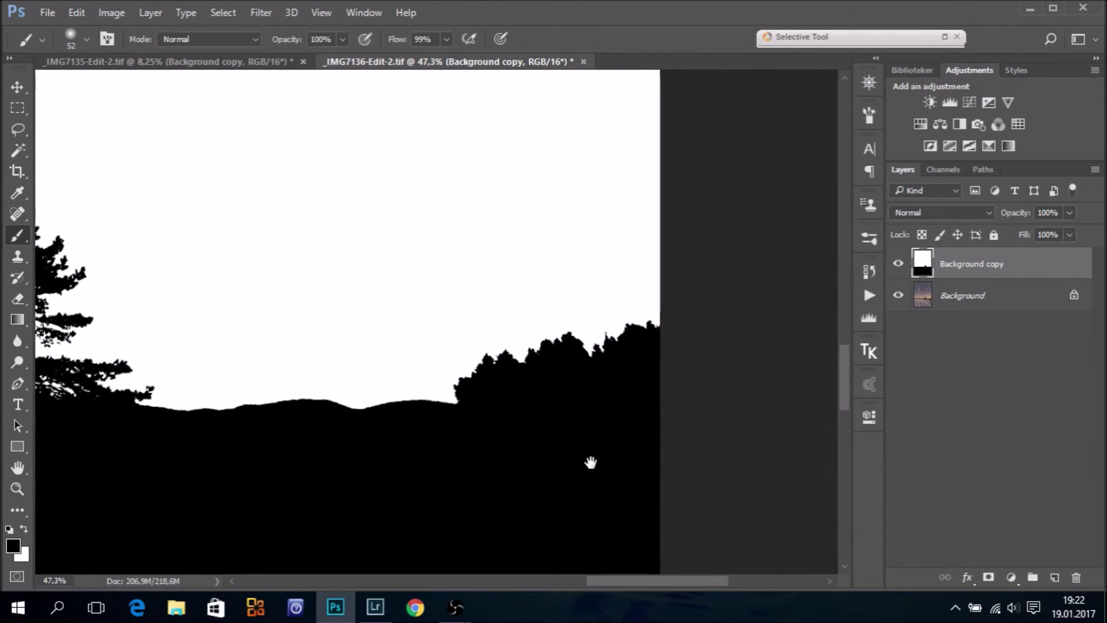
pyautogui.hscroll(-2, 590, 459)
pyautogui.hscroll(-2, 569, 472)
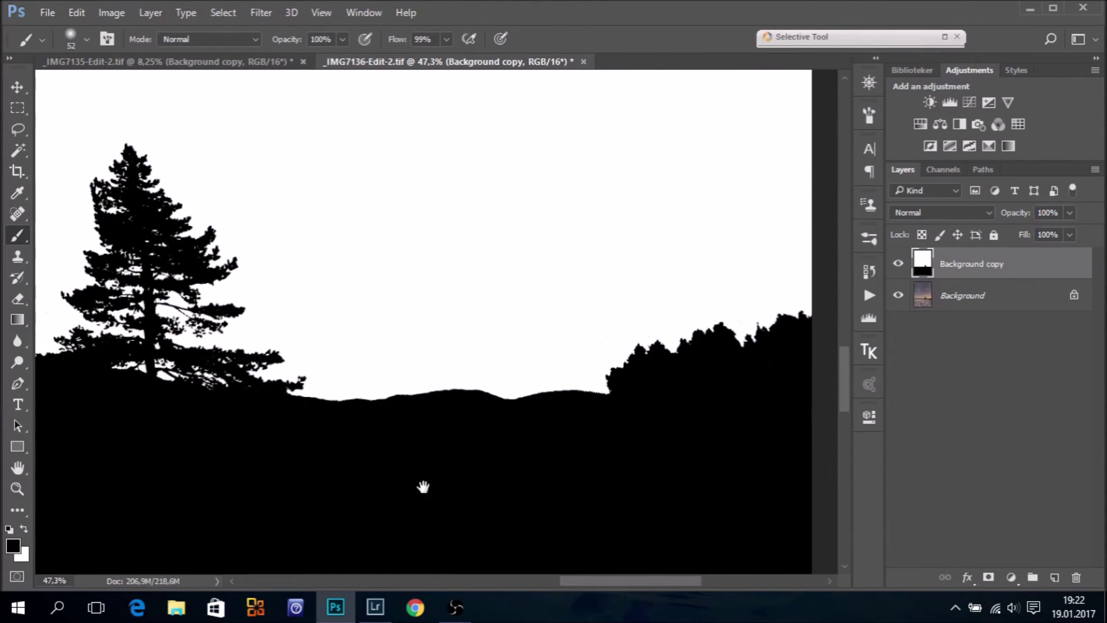
pyautogui.hscroll(-3, 524, 484)
pyautogui.hscroll(4, 513, 470)
pyautogui.hscroll(2, 551, 480)
pyautogui.hscroll(1, 551, 480)
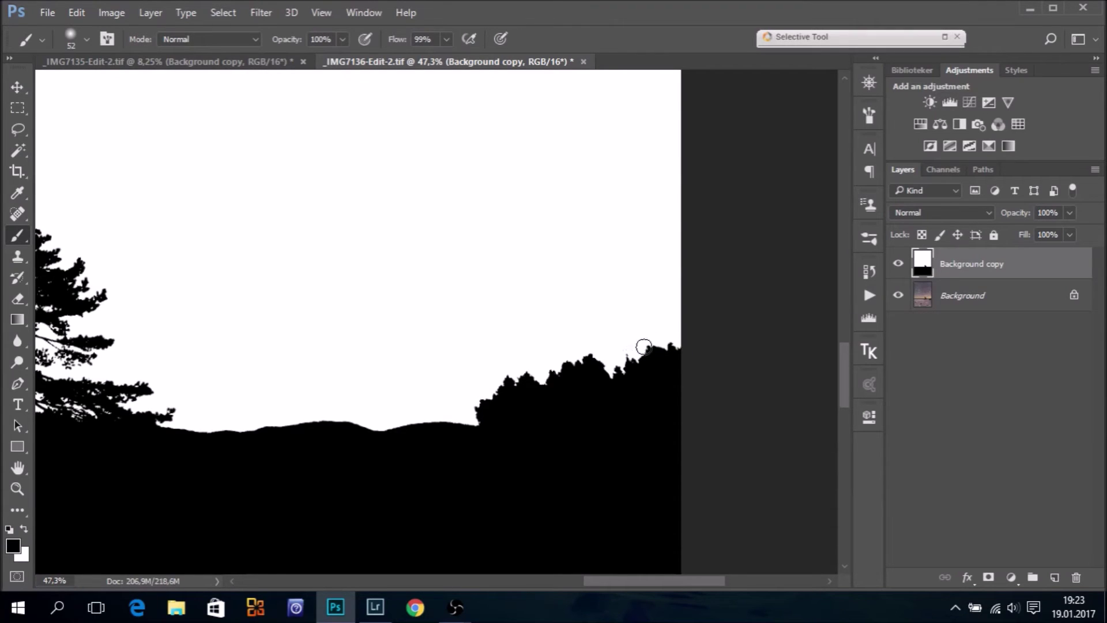
pyautogui.click(250, 39)
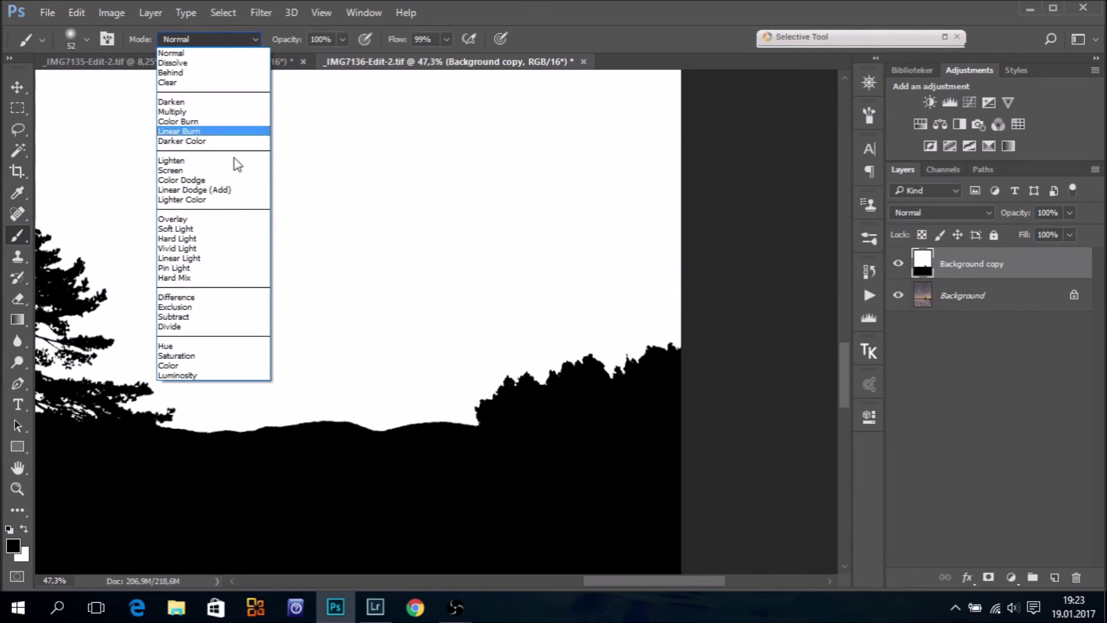
pyautogui.click(216, 220)
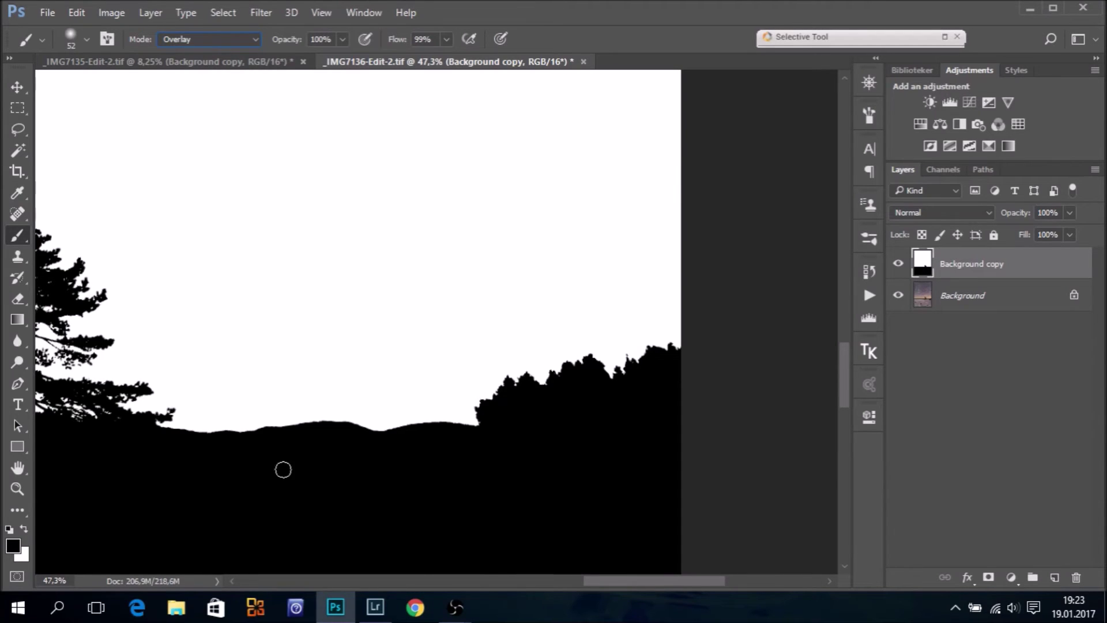
pyautogui.click(16, 487)
pyautogui.press('x')
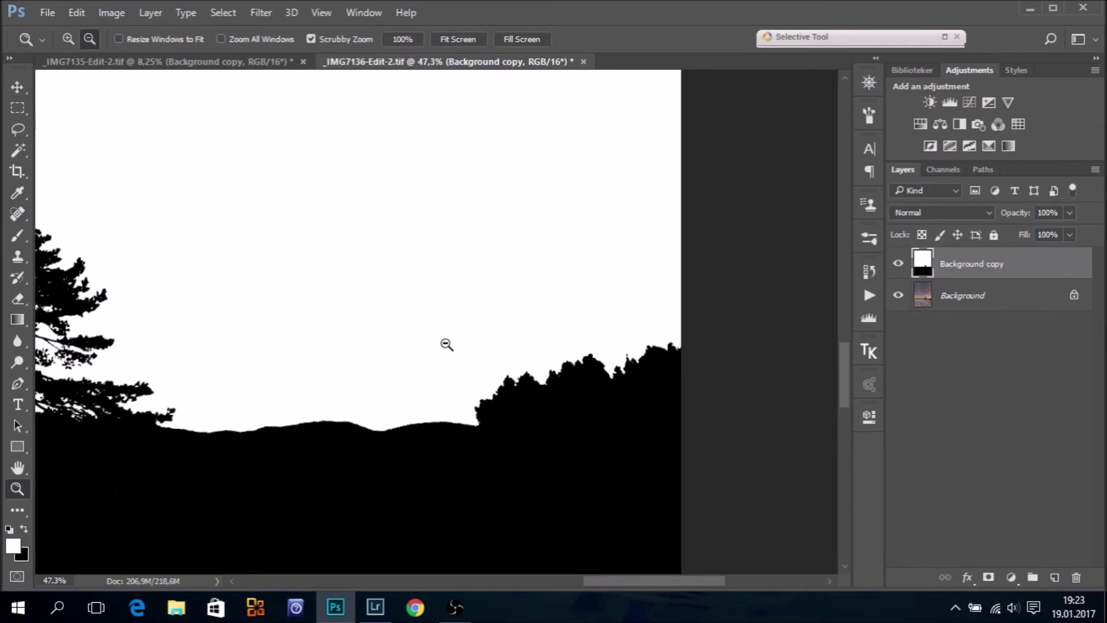
pyautogui.press('b')
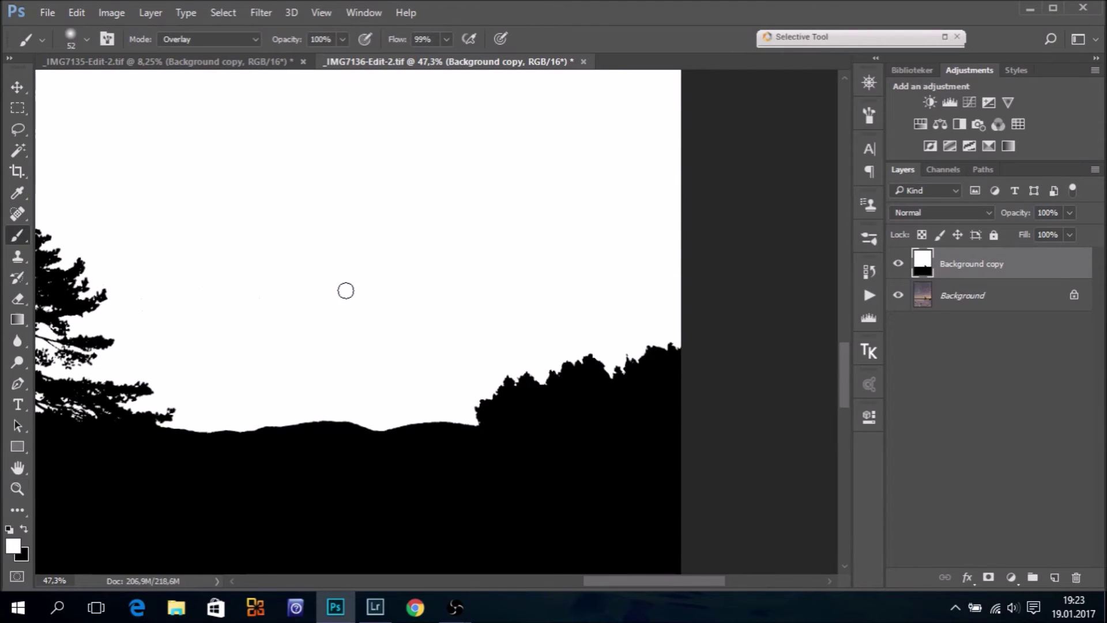
pyautogui.moveTo(358, 288); pyautogui.dragTo(396, 281)
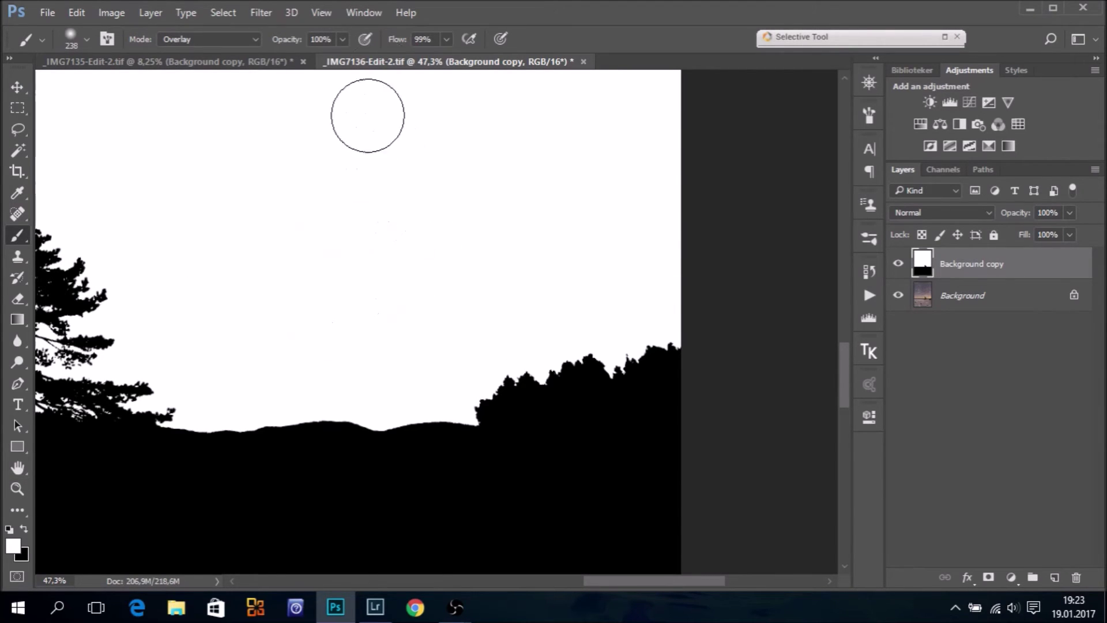
pyautogui.moveTo(394, 40); pyautogui.dragTo(378, 49)
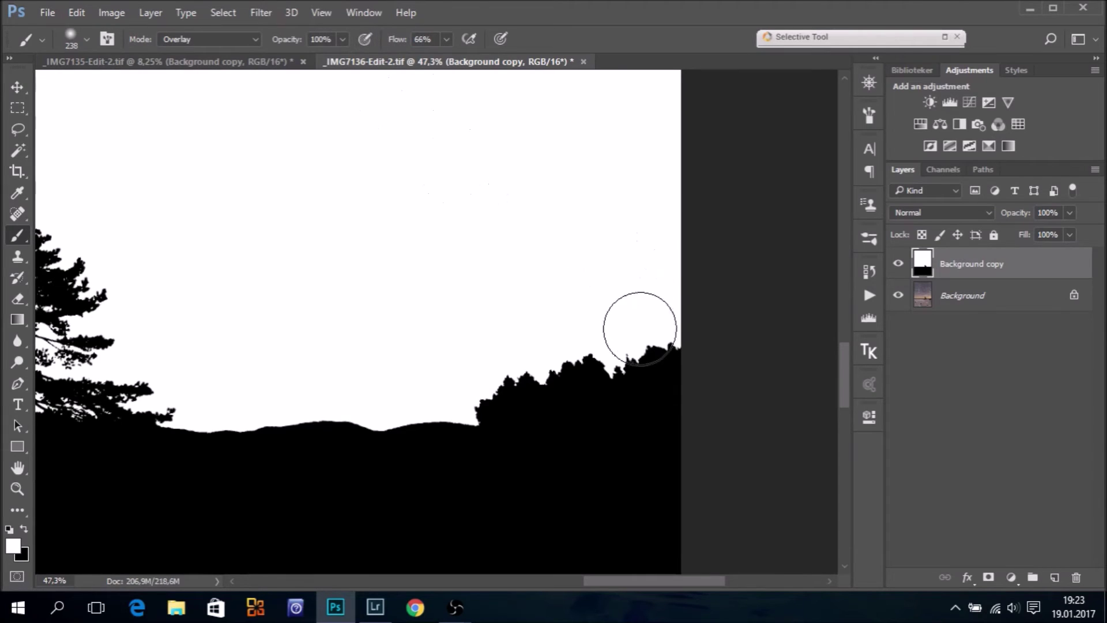
pyautogui.moveTo(628, 336)
pyautogui.mouseDown()
pyautogui.moveTo(459, 401)
pyautogui.moveTo(198, 409)
pyautogui.mouseUp()
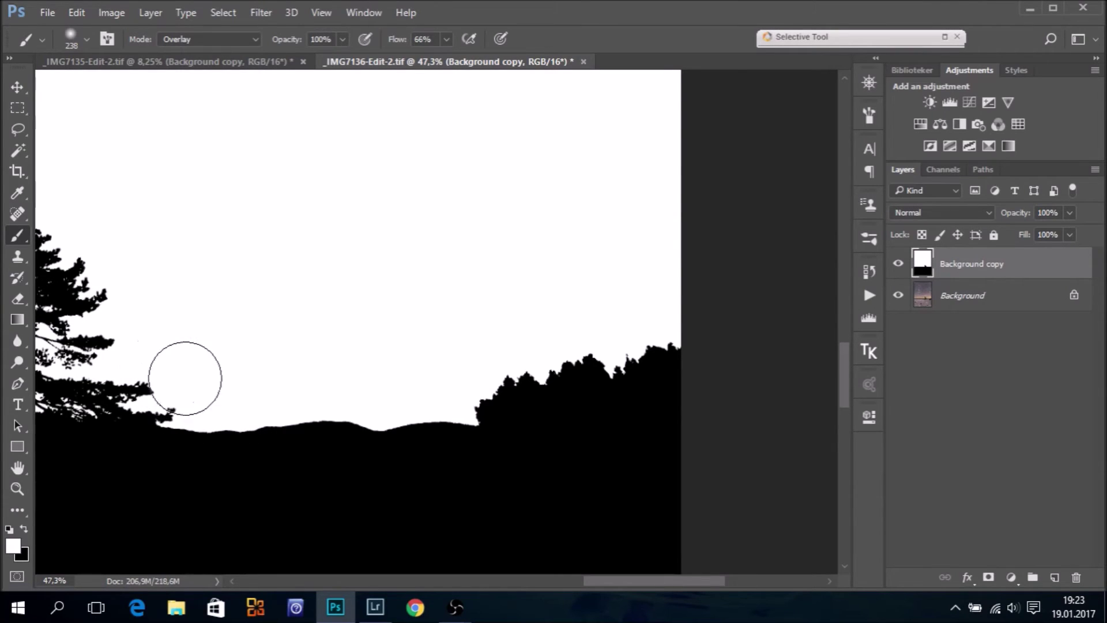
pyautogui.moveTo(185, 378)
pyautogui.mouseDown()
pyautogui.moveTo(420, 394)
pyautogui.moveTo(493, 386)
pyautogui.moveTo(675, 324)
pyautogui.moveTo(681, 338)
pyautogui.moveTo(672, 335)
pyautogui.mouseUp()
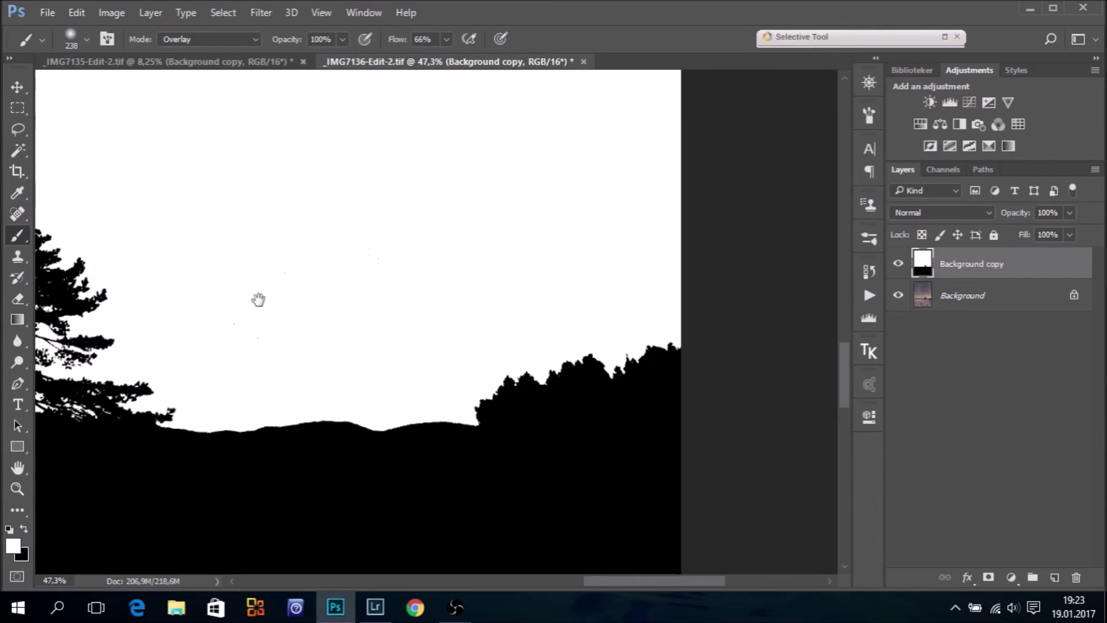
pyautogui.moveTo(260, 299); pyautogui.dragTo(659, 306)
pyautogui.moveTo(257, 375)
pyautogui.mouseDown()
pyautogui.moveTo(445, 333)
pyautogui.moveTo(474, 293)
pyautogui.moveTo(554, 355)
pyautogui.moveTo(649, 406)
pyautogui.mouseUp()
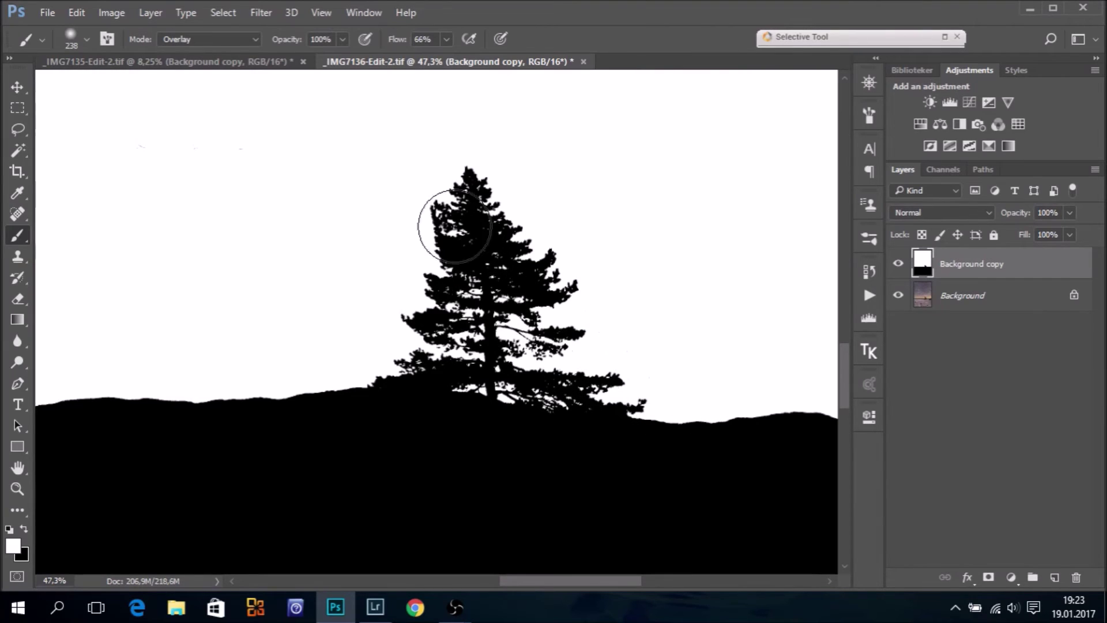
pyautogui.moveTo(272, 264)
pyautogui.mouseDown()
pyautogui.moveTo(432, 226)
pyautogui.moveTo(494, 292)
pyautogui.mouseUp()
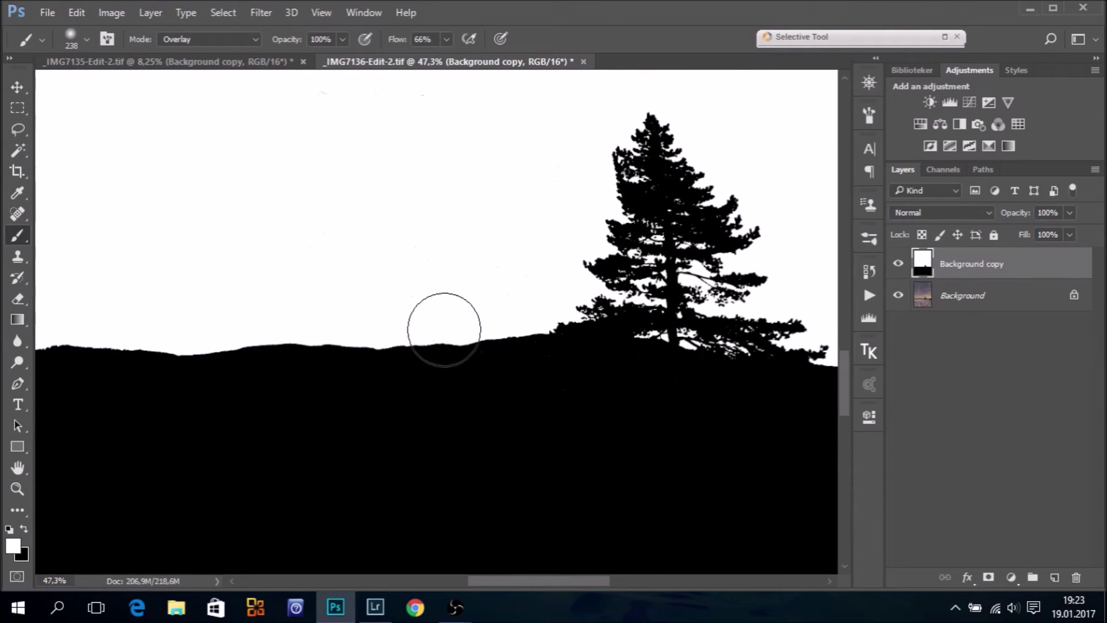
pyautogui.moveTo(222, 328)
pyautogui.mouseDown()
pyautogui.moveTo(297, 338)
pyautogui.moveTo(556, 309)
pyautogui.mouseUp()
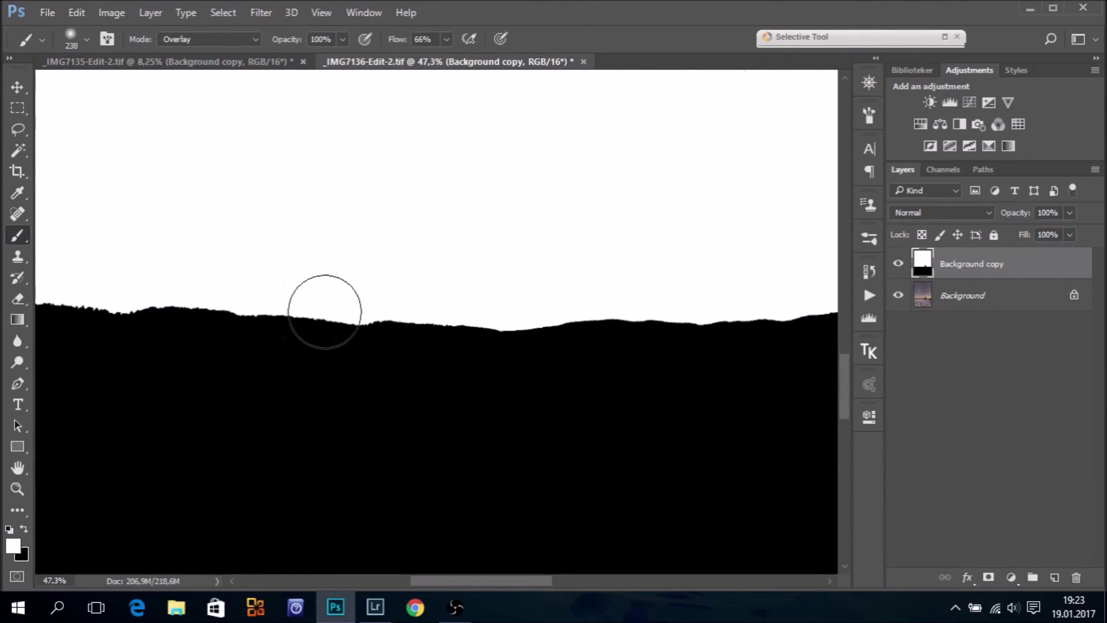
pyautogui.moveTo(163, 304); pyautogui.dragTo(578, 312)
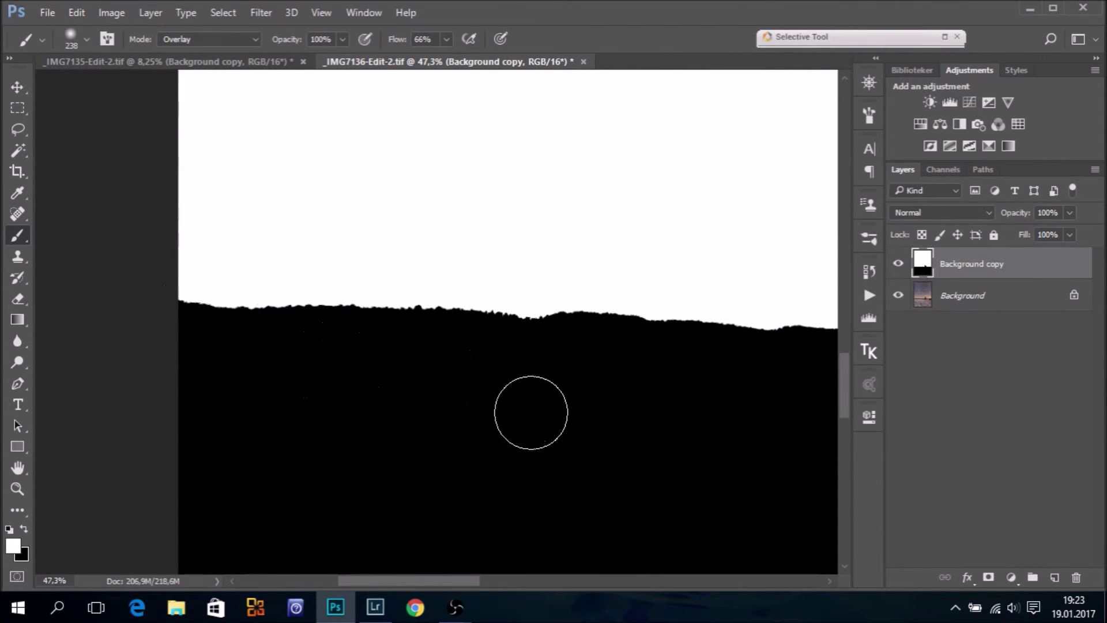
# Step: Load the RGB sky selection in Channels and save it as an alpha channel named Sky
pyautogui.hotkey('ctrl', '0')
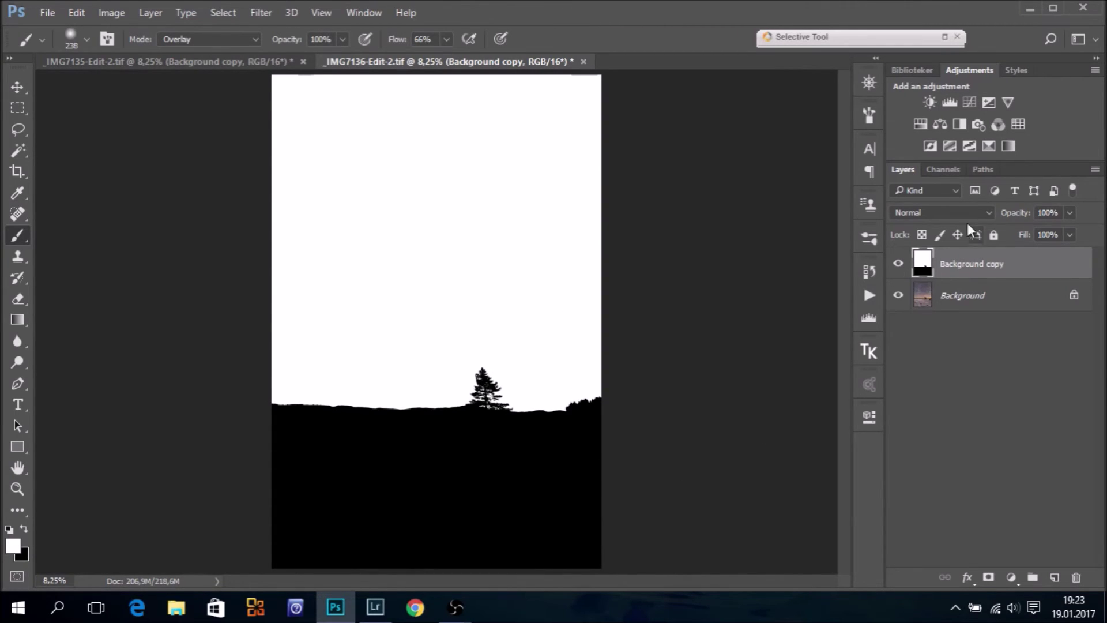
pyautogui.click(947, 169)
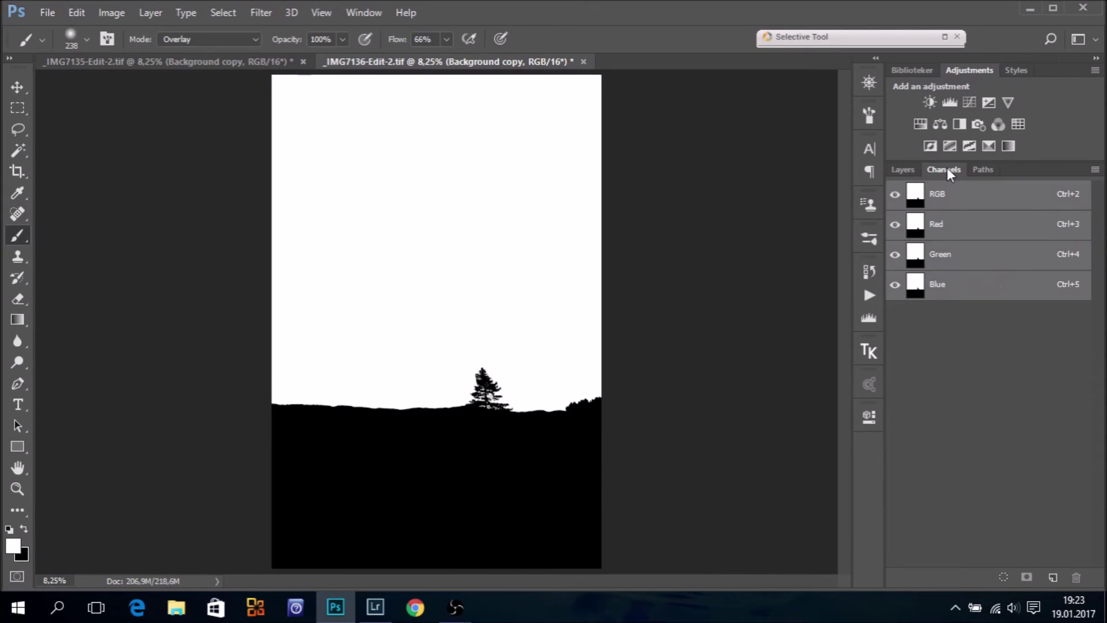
pyautogui.keyDown('ctrl'); pyautogui.click(919, 199); pyautogui.keyUp('ctrl')
pyautogui.keyDown('ctrl'); pyautogui.click(918, 197); pyautogui.keyUp('ctrl')
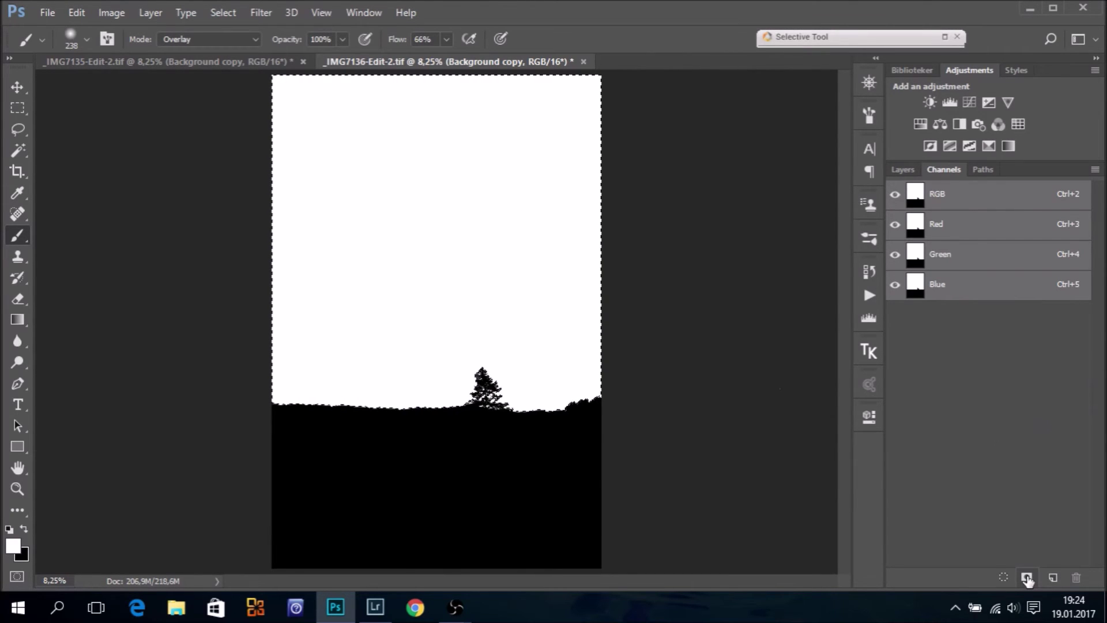
pyautogui.click(1026, 576)
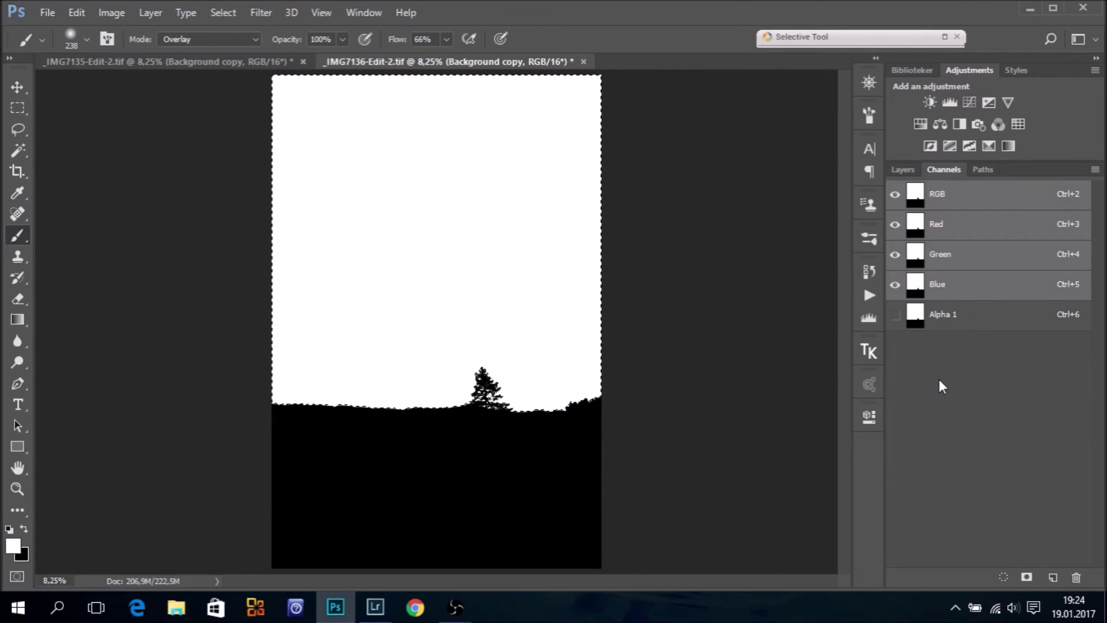
pyautogui.doubleClick(937, 316)
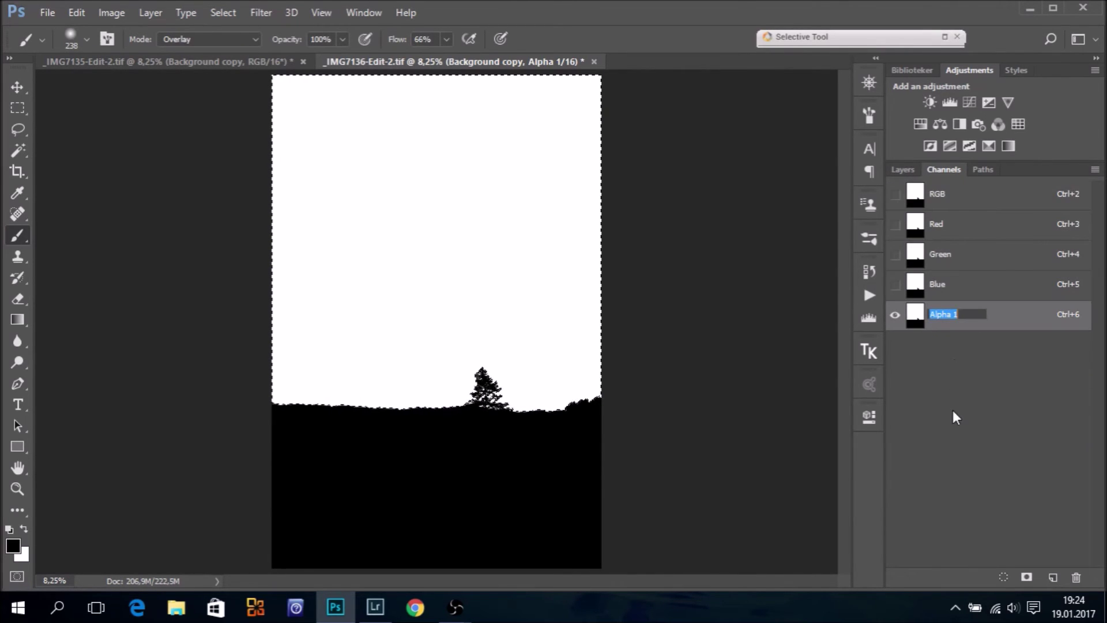
pyautogui.write('Sky')
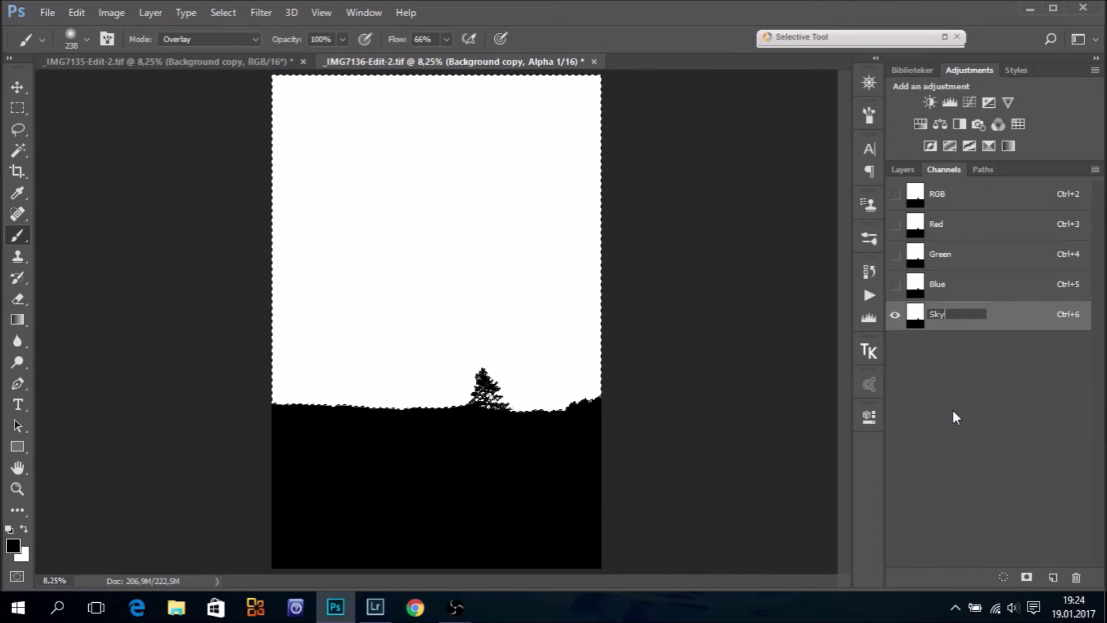
pyautogui.press('Return')
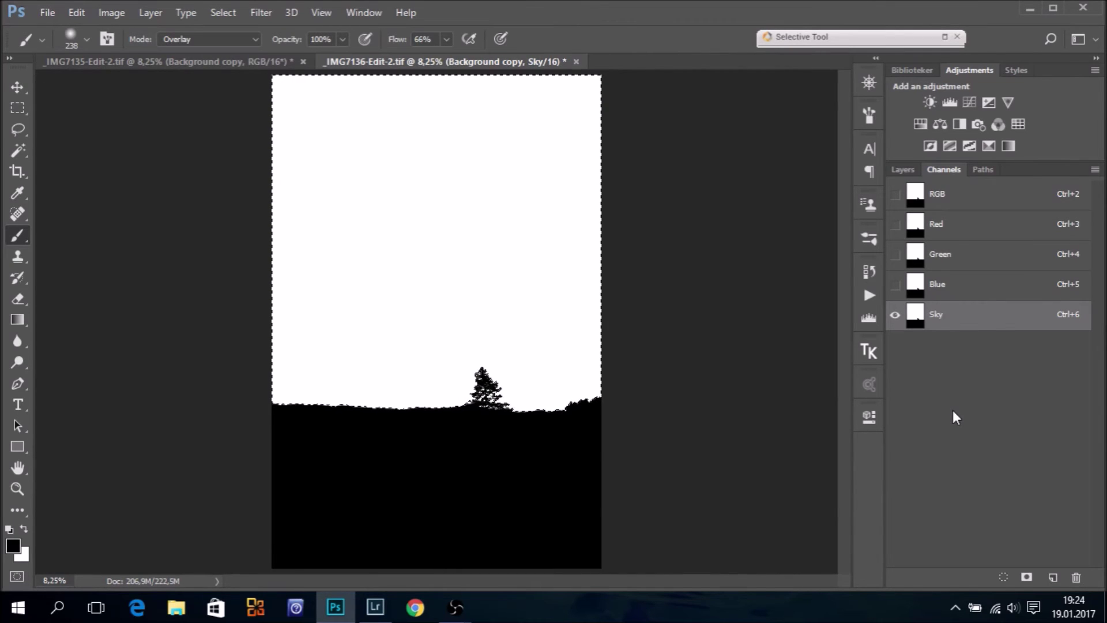
# Step: Drag the Background copy layer to the trash in the Layers panel
pyautogui.click(904, 170)
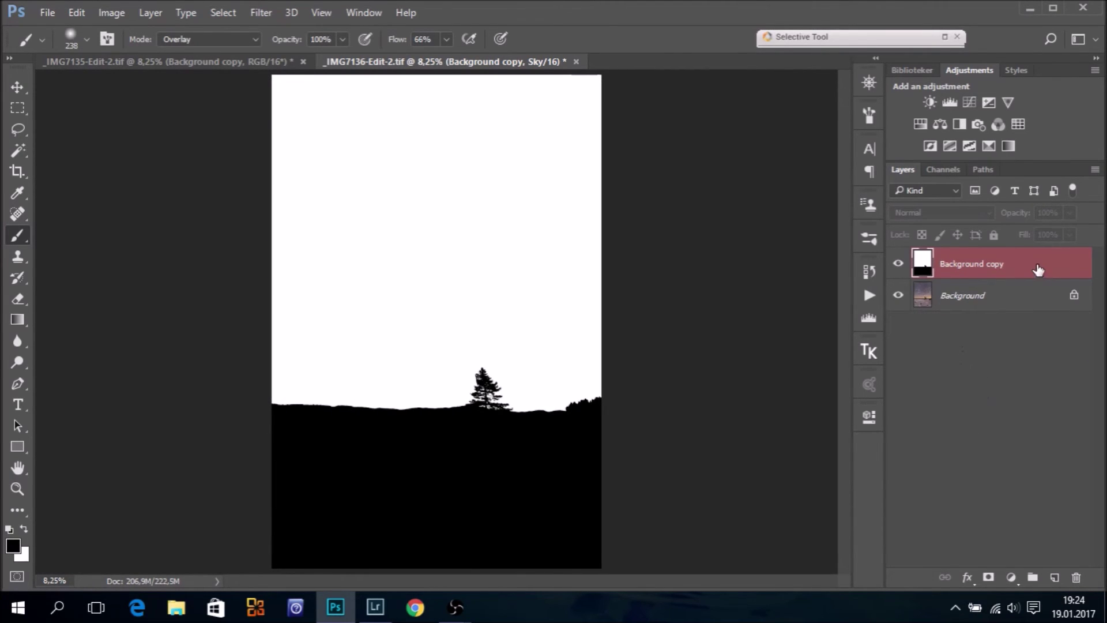
pyautogui.moveTo(1038, 269); pyautogui.dragTo(1077, 579)
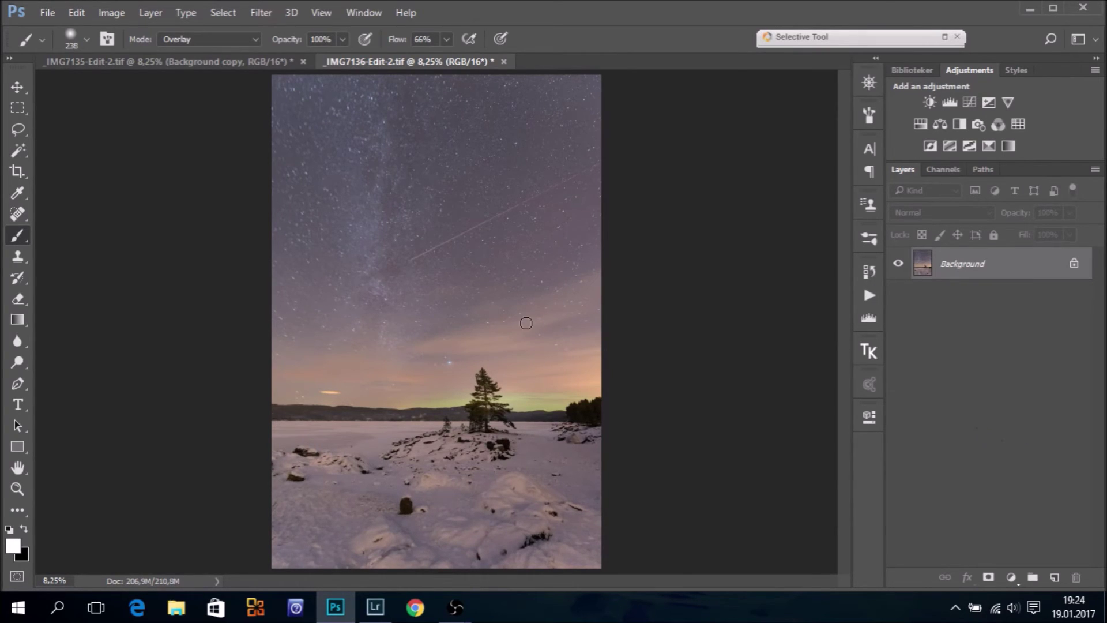
# Step: Copy all of _IMG7135 and paste it into _IMG7136 as Layer 1
pyautogui.click(139, 60)
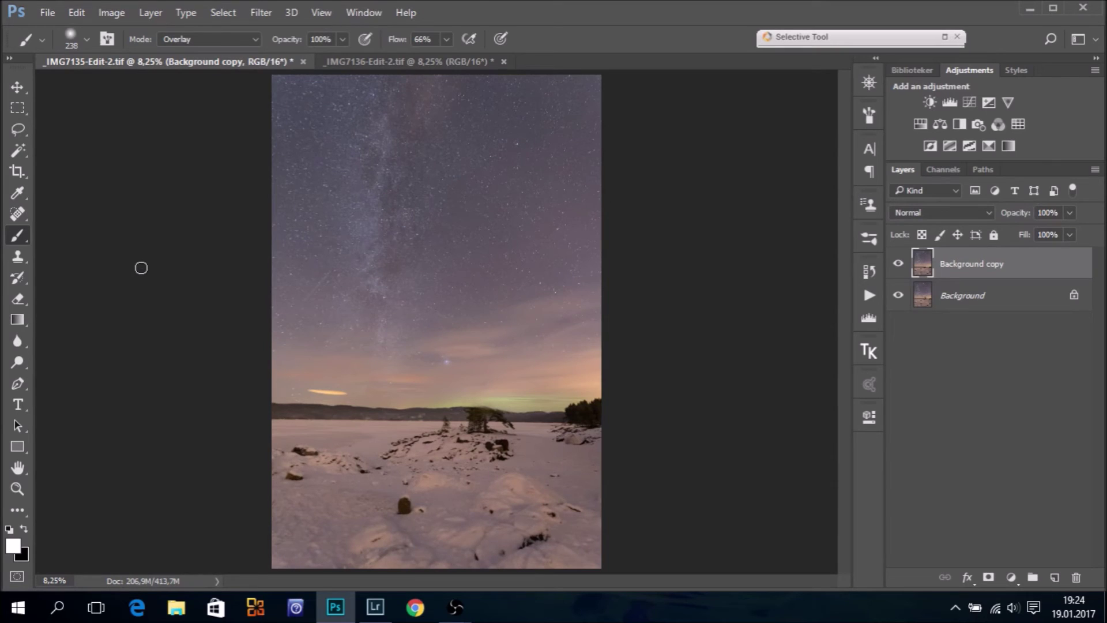
pyautogui.hotkey('ctrl', 'a')
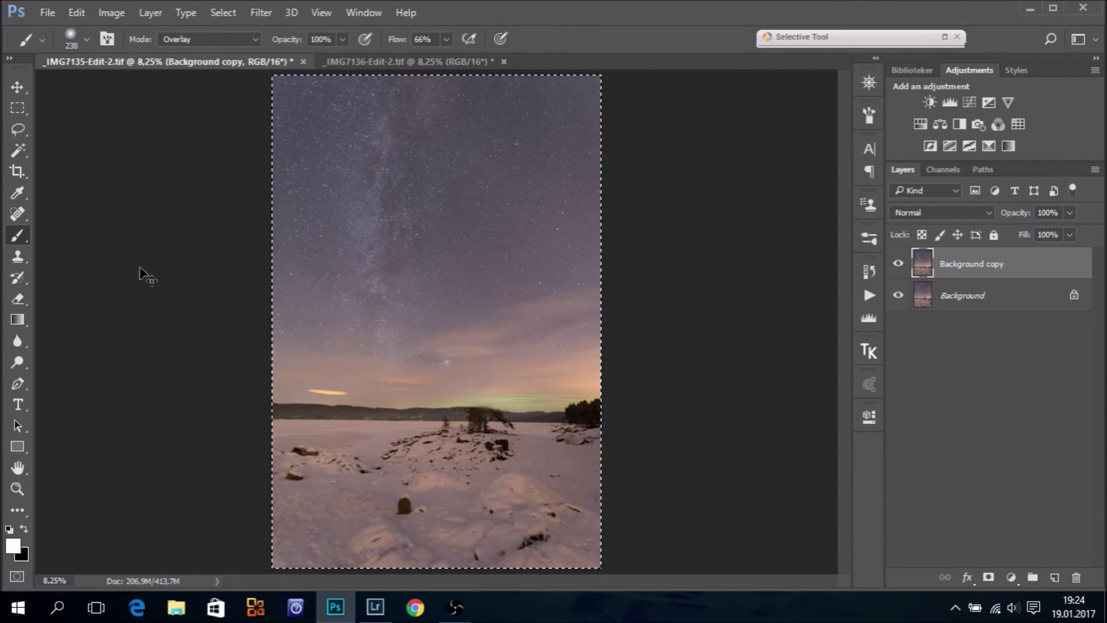
pyautogui.click(375, 59)
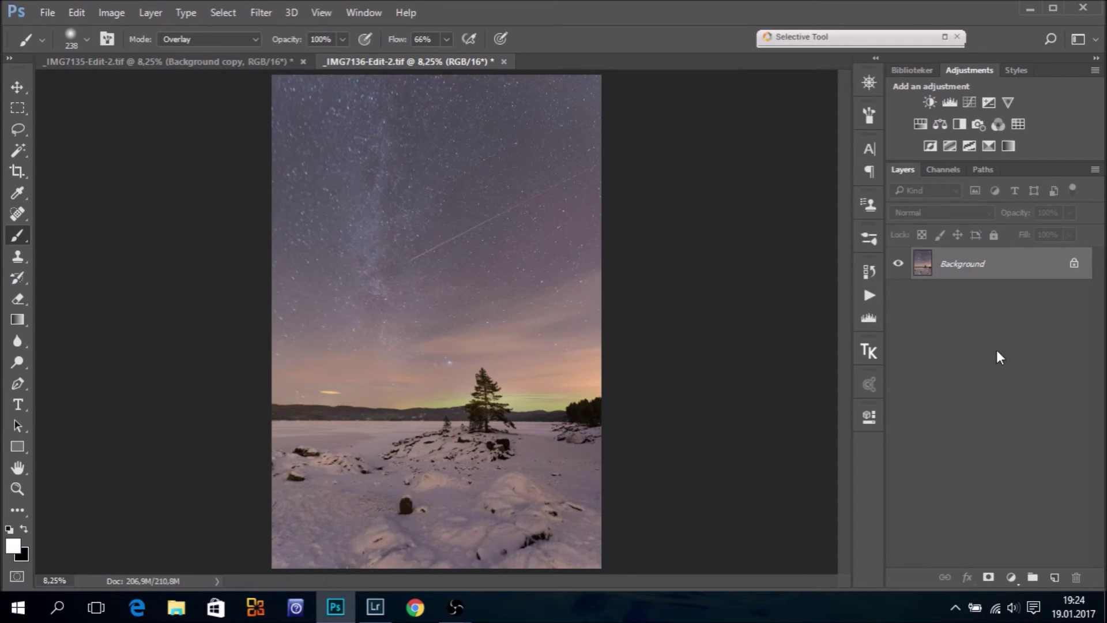
pyautogui.hotkey('ctrl', 'v')
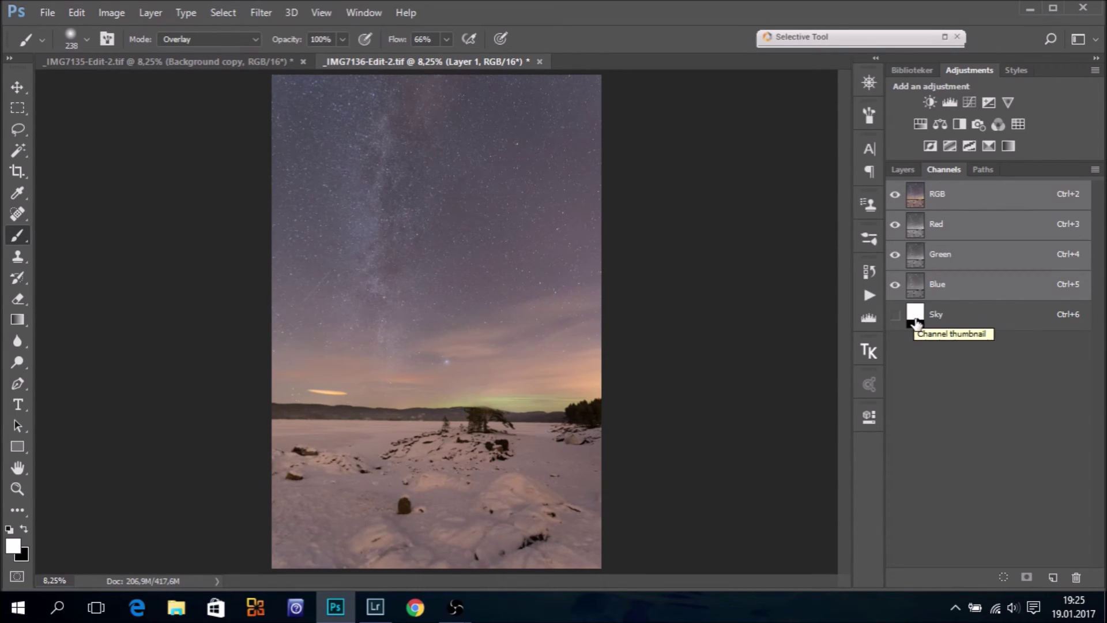
# Step: Load the Sky channel selection and add it as Layer 1's layer mask
pyautogui.keyDown('ctrl'); pyautogui.click(915, 322); pyautogui.keyUp('ctrl')
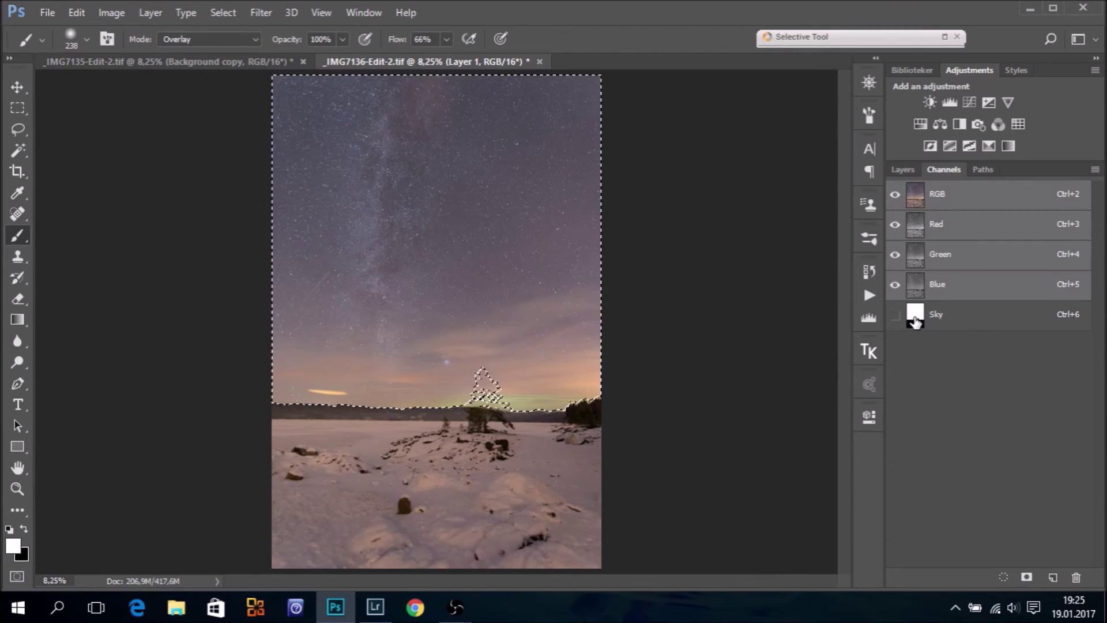
pyautogui.click(905, 169)
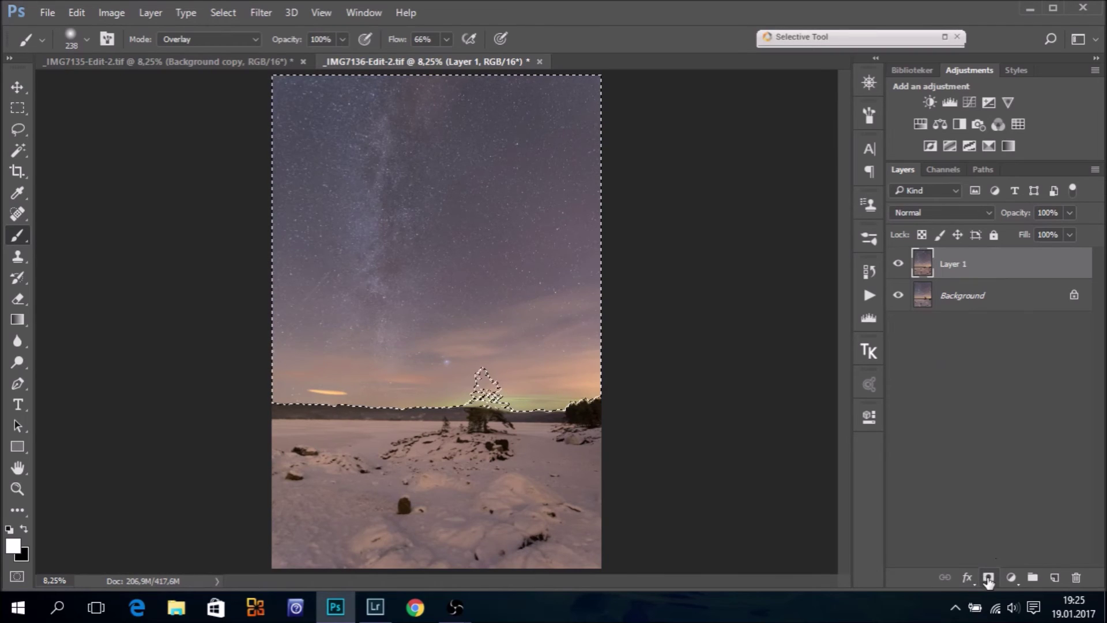
pyautogui.click(987, 577)
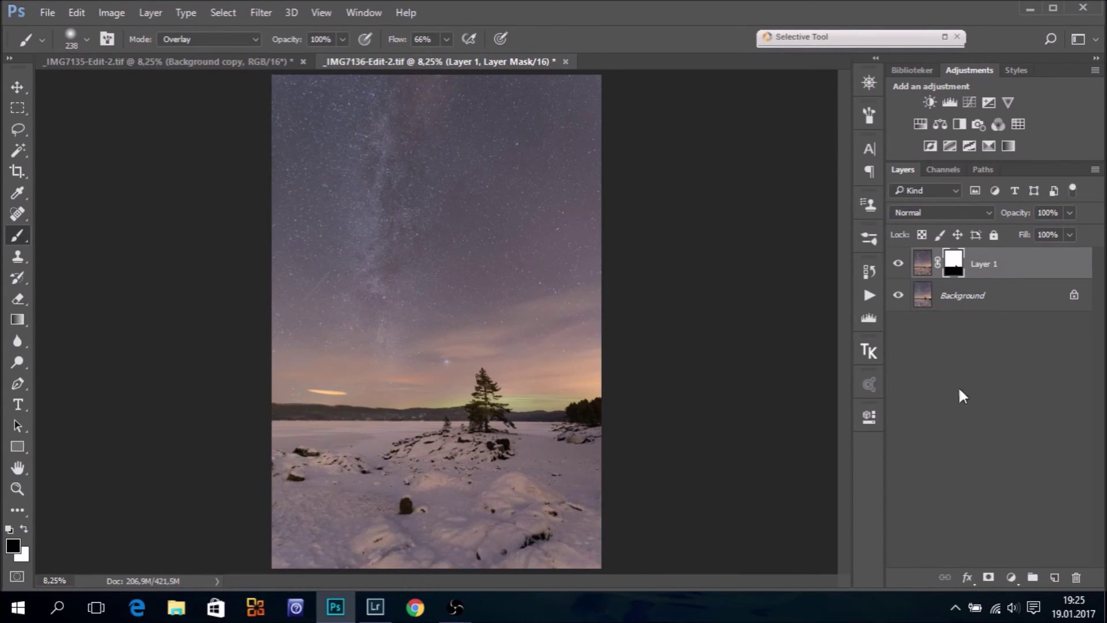
# Step: Zoom in on the treetop, toggle Layer 1's visibility, and pan along the ridgeline and hills
pyautogui.click(18, 488)
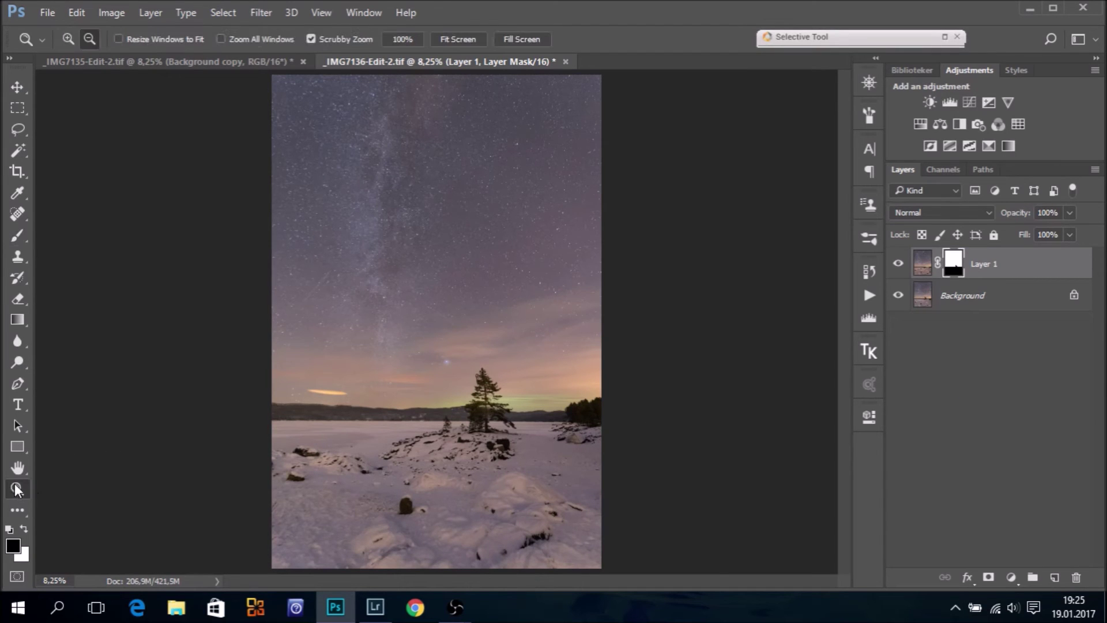
pyautogui.moveTo(477, 381)
pyautogui.mouseDown()
pyautogui.moveTo(610, 404)
pyautogui.moveTo(675, 378)
pyautogui.mouseUp()
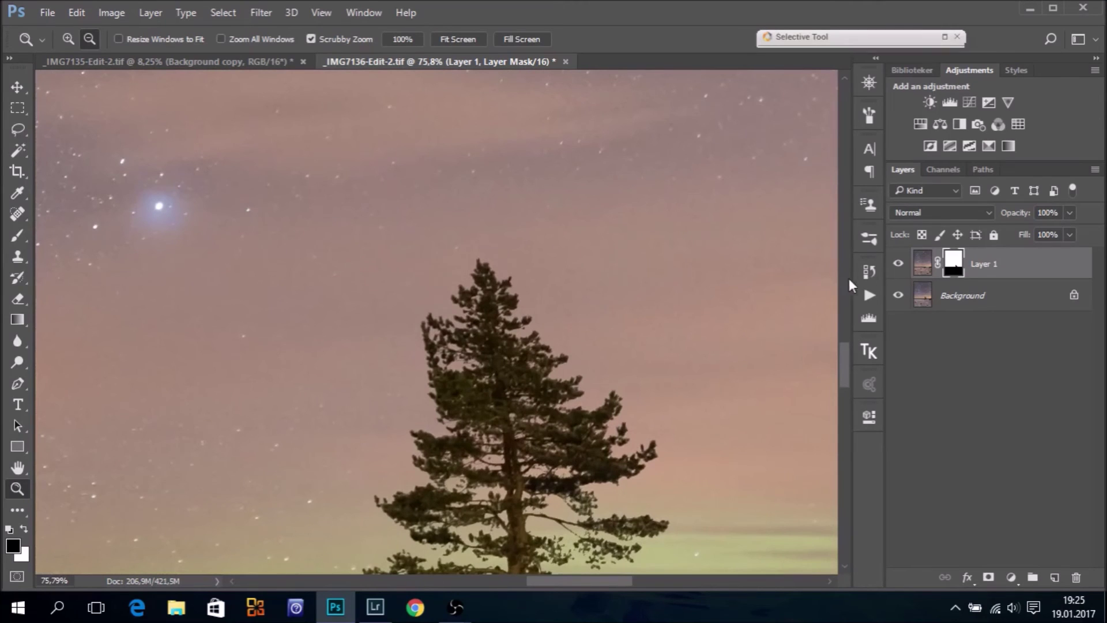
pyautogui.click(898, 269)
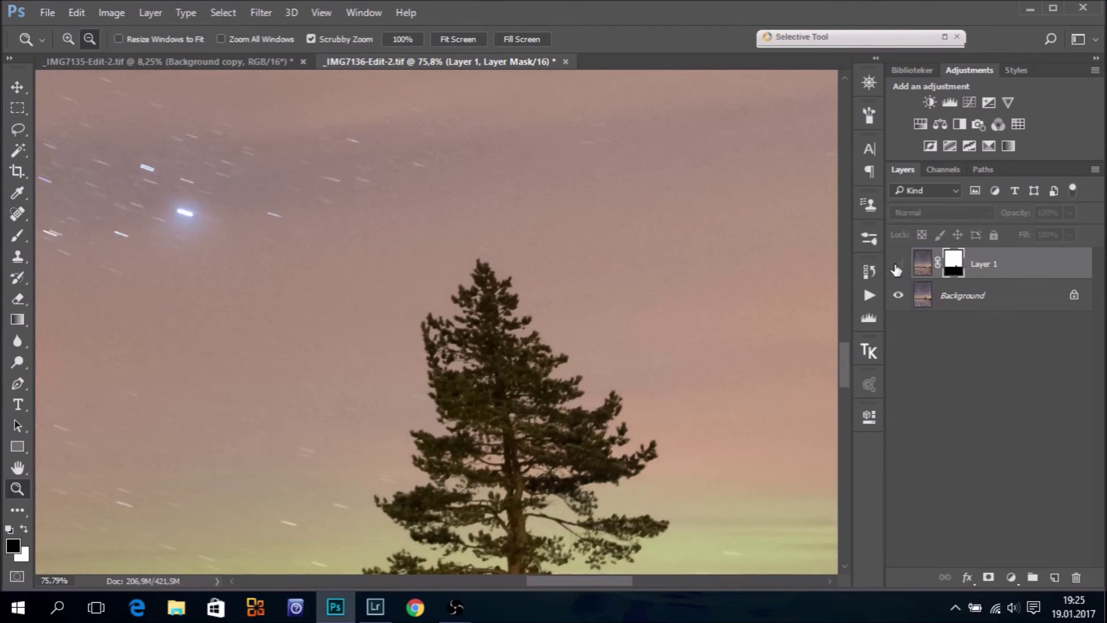
pyautogui.click(898, 264)
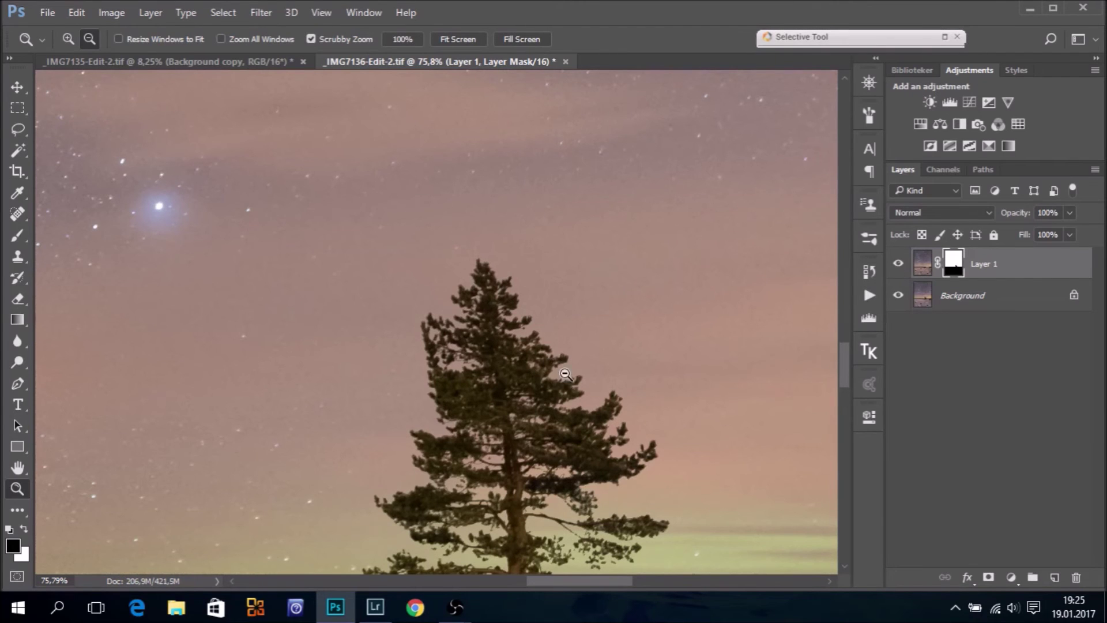
pyautogui.moveTo(565, 437)
pyautogui.mouseDown()
pyautogui.moveTo(675, 308)
pyautogui.moveTo(371, 296)
pyautogui.mouseUp()
pyautogui.moveTo(735, 347)
pyautogui.mouseDown()
pyautogui.moveTo(524, 338)
pyautogui.moveTo(578, 423)
pyautogui.moveTo(608, 277)
pyautogui.mouseUp()
pyautogui.moveTo(432, 321); pyautogui.dragTo(596, 316)
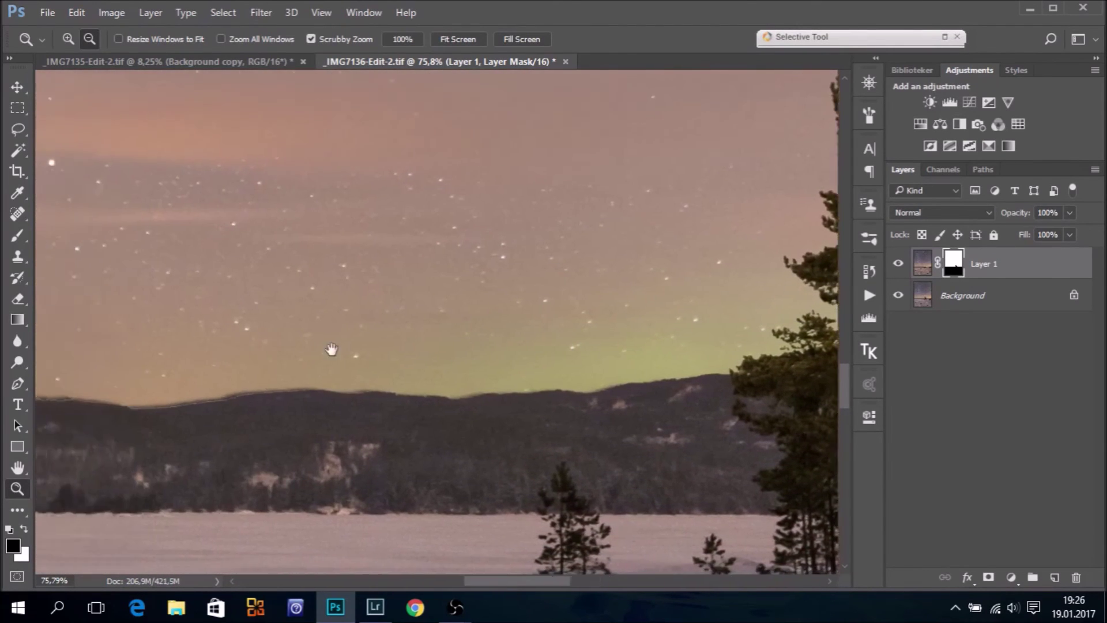
pyautogui.moveTo(330, 350); pyautogui.dragTo(415, 312)
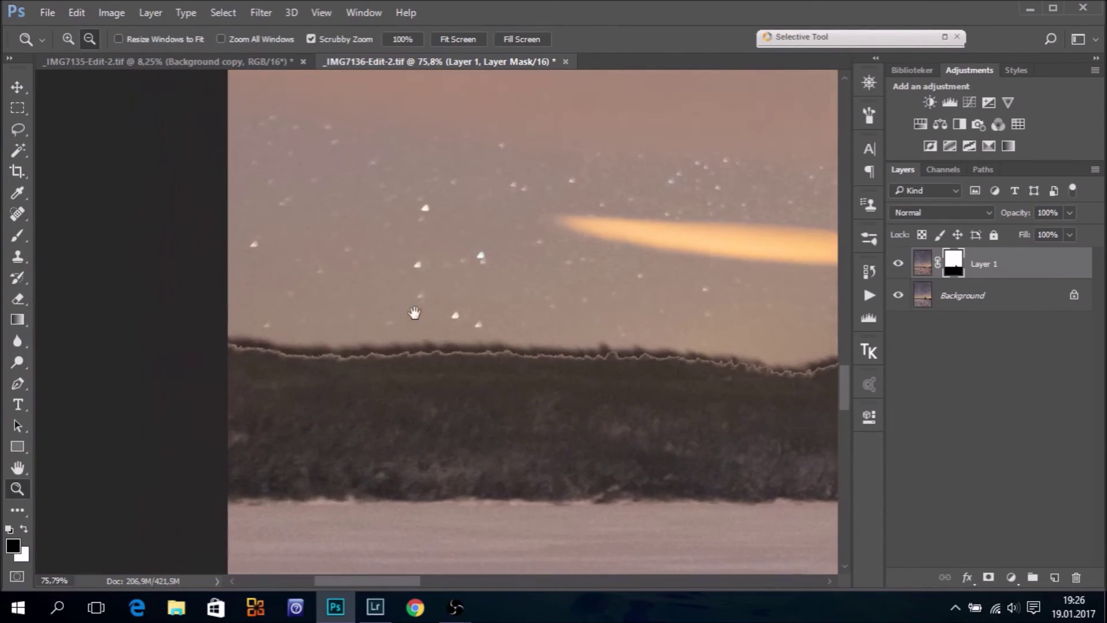
pyautogui.moveTo(414, 313); pyautogui.dragTo(238, 372)
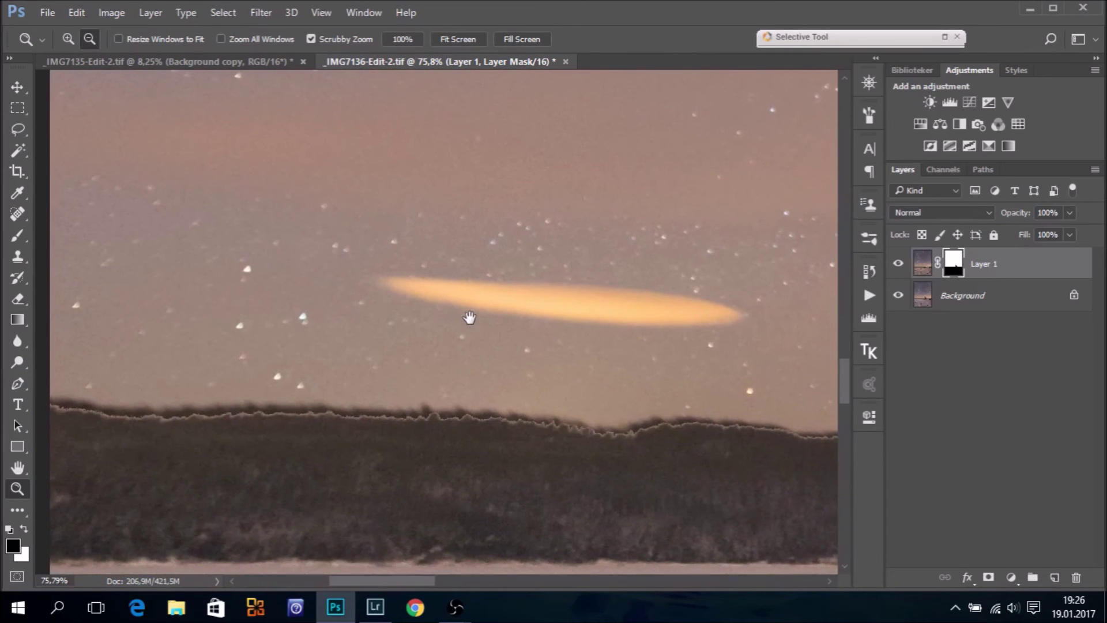
pyautogui.moveTo(519, 341)
pyautogui.mouseDown()
pyautogui.moveTo(512, 292)
pyautogui.moveTo(416, 274)
pyautogui.mouseUp()
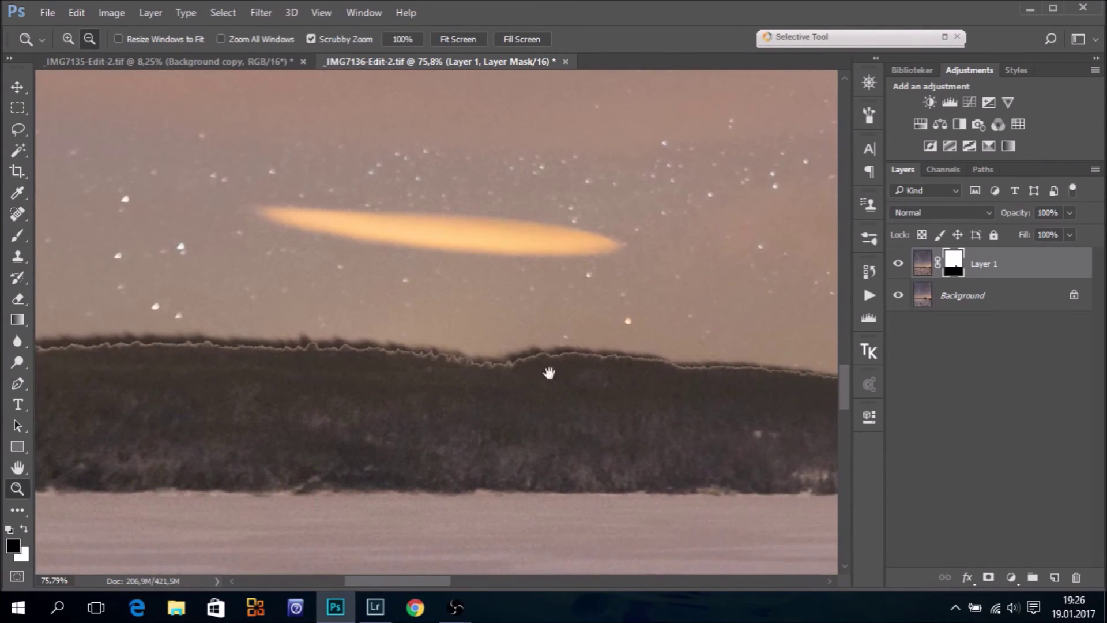
pyautogui.moveTo(548, 373)
pyautogui.mouseDown()
pyautogui.moveTo(635, 383)
pyautogui.moveTo(618, 388)
pyautogui.mouseUp()
pyautogui.moveTo(529, 396); pyautogui.dragTo(564, 395)
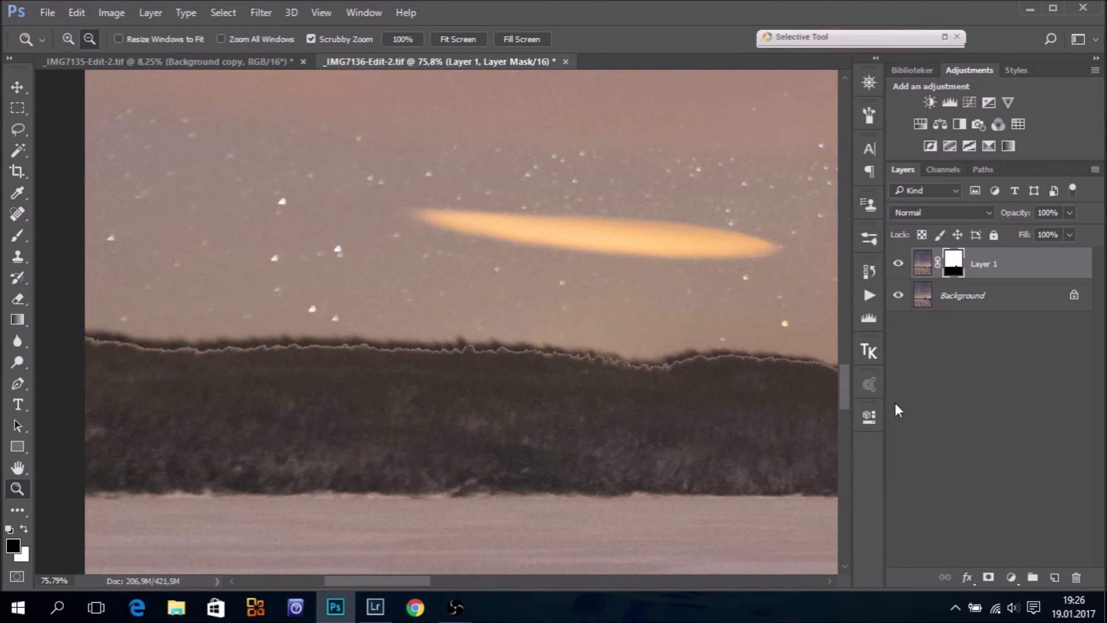
# Step: Unlink Layer 1 from its mask and nudge its pixels down four steps with Move
pyautogui.click(938, 262)
pyautogui.click(922, 269)
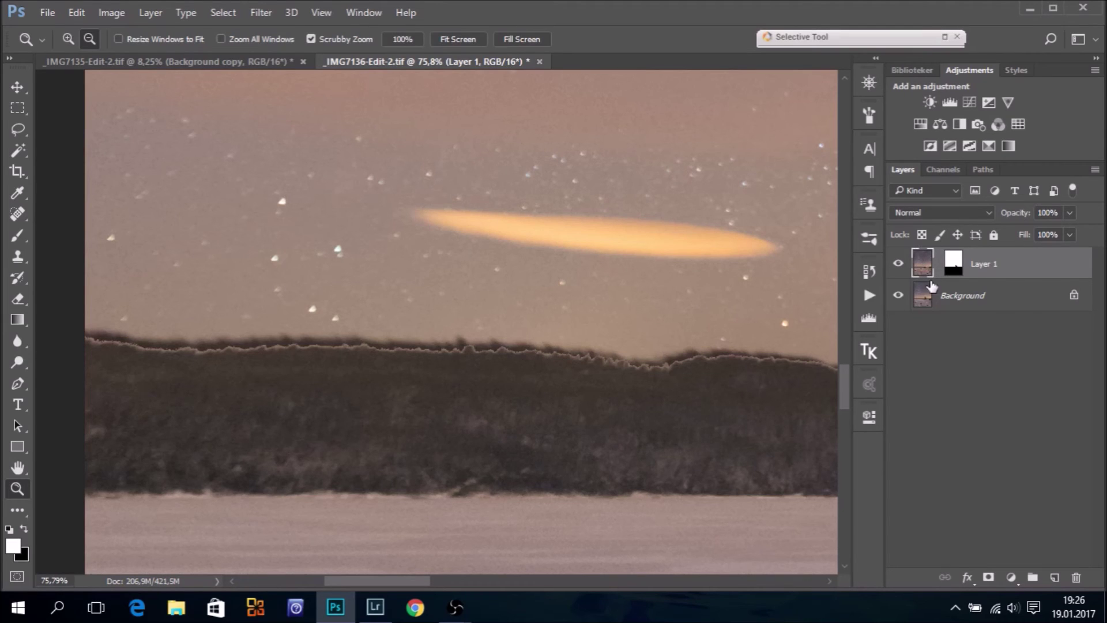
pyautogui.click(17, 87)
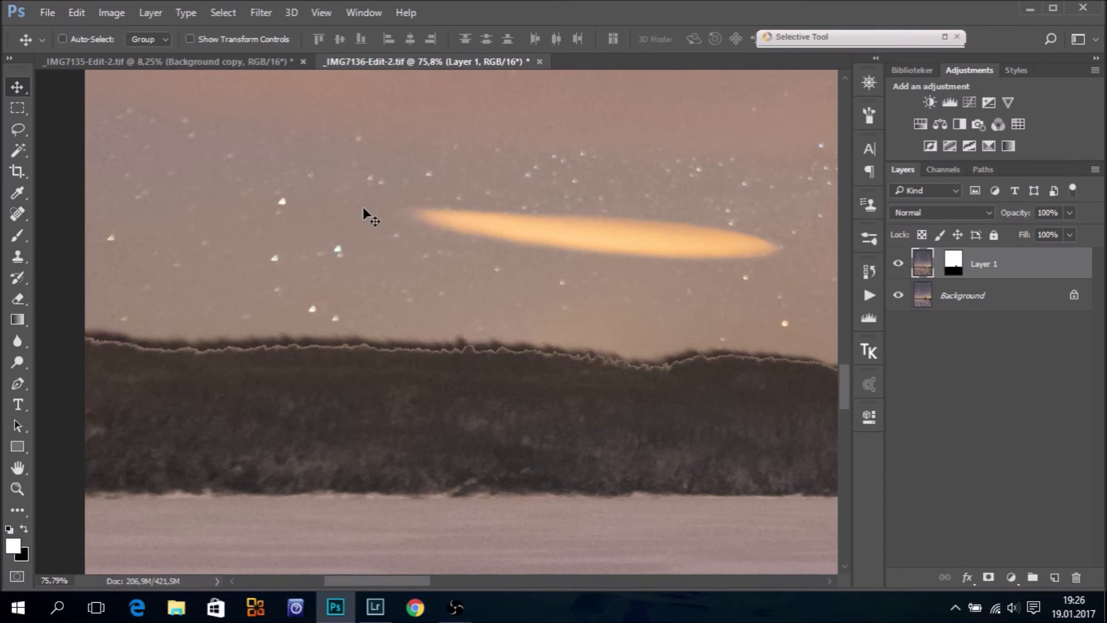
pyautogui.press('Down')
pyautogui.press('Down')
pyautogui.press('Down')
pyautogui.press('Down')
pyautogui.press('Down')
pyautogui.press('Down')
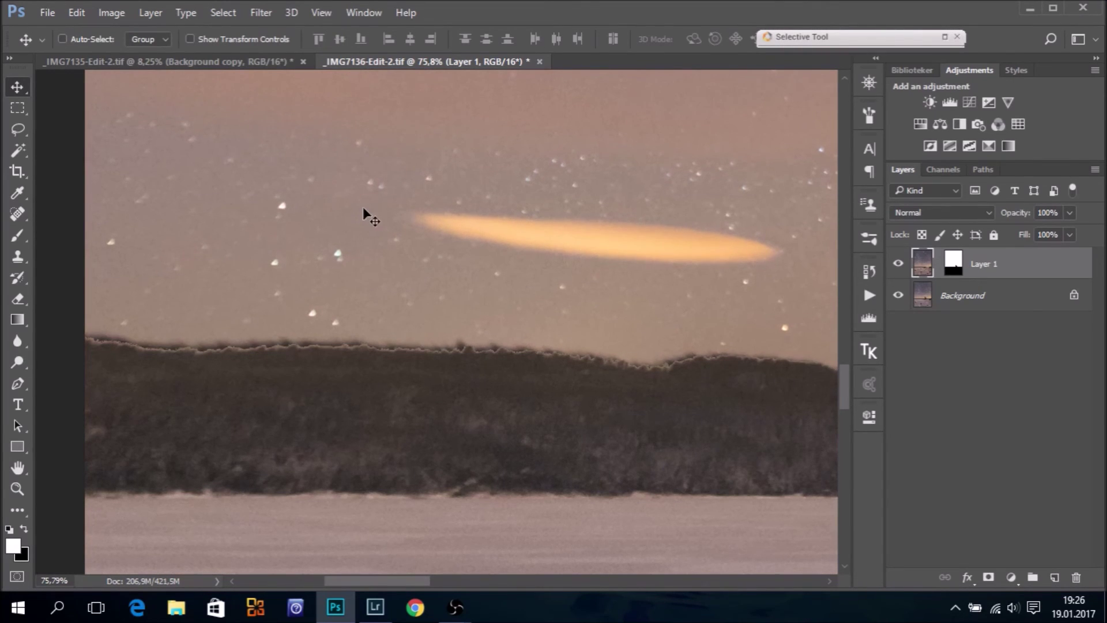
pyautogui.press('Down')
pyautogui.press('Down')
pyautogui.press('Down')
pyautogui.press('Down')
pyautogui.press('Down')
pyautogui.press('Down')
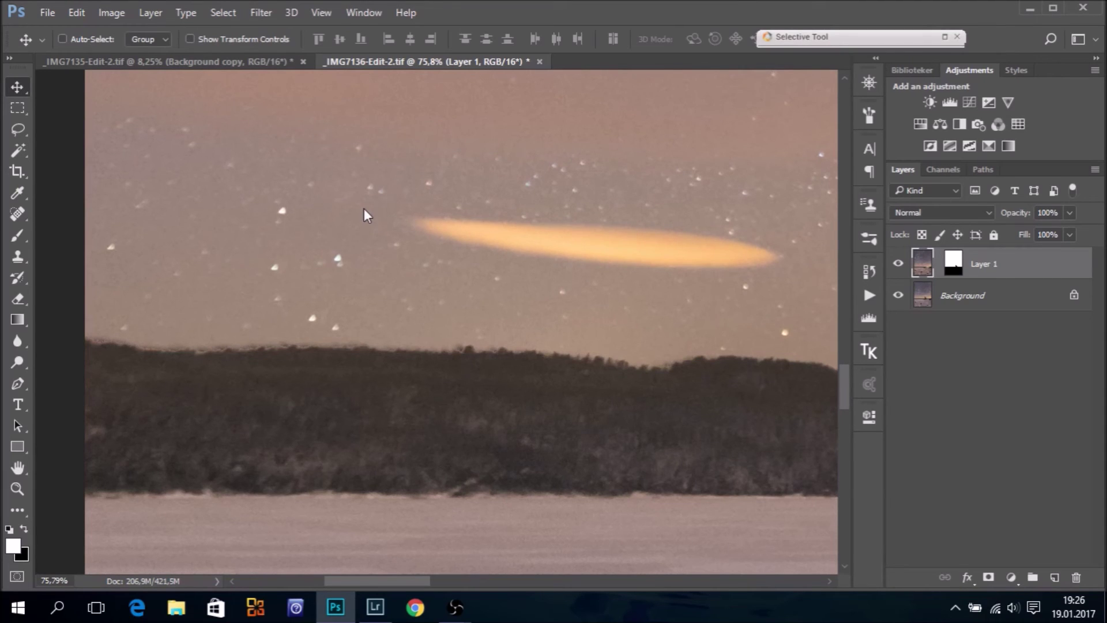
pyautogui.press('Down')
pyautogui.press('Down')
pyautogui.press('Down')
pyautogui.press('Down')
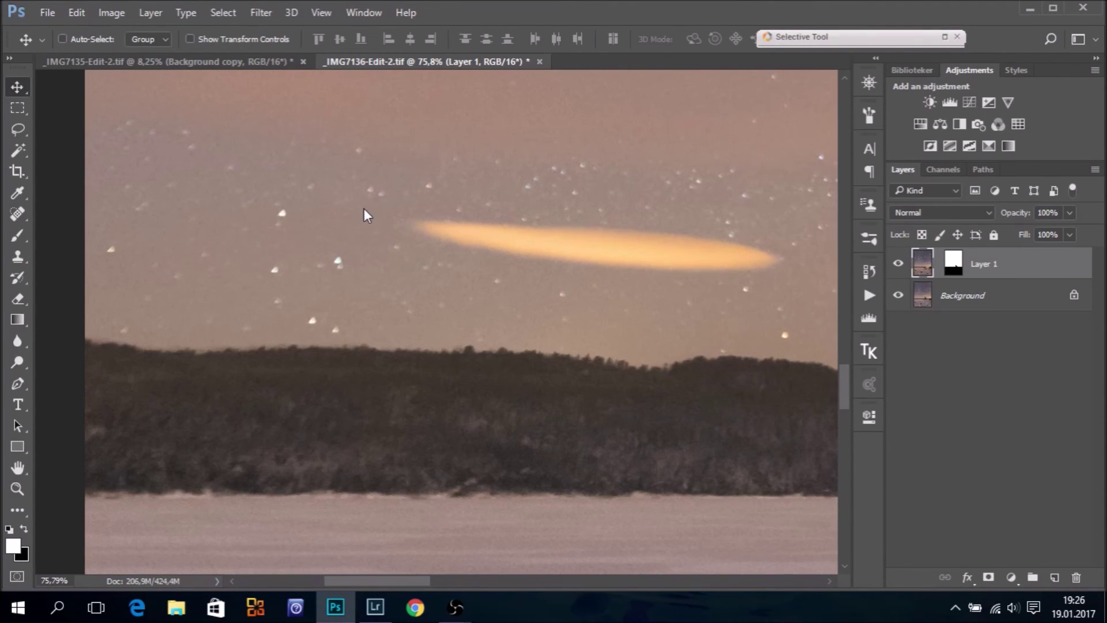
pyautogui.press('Down')
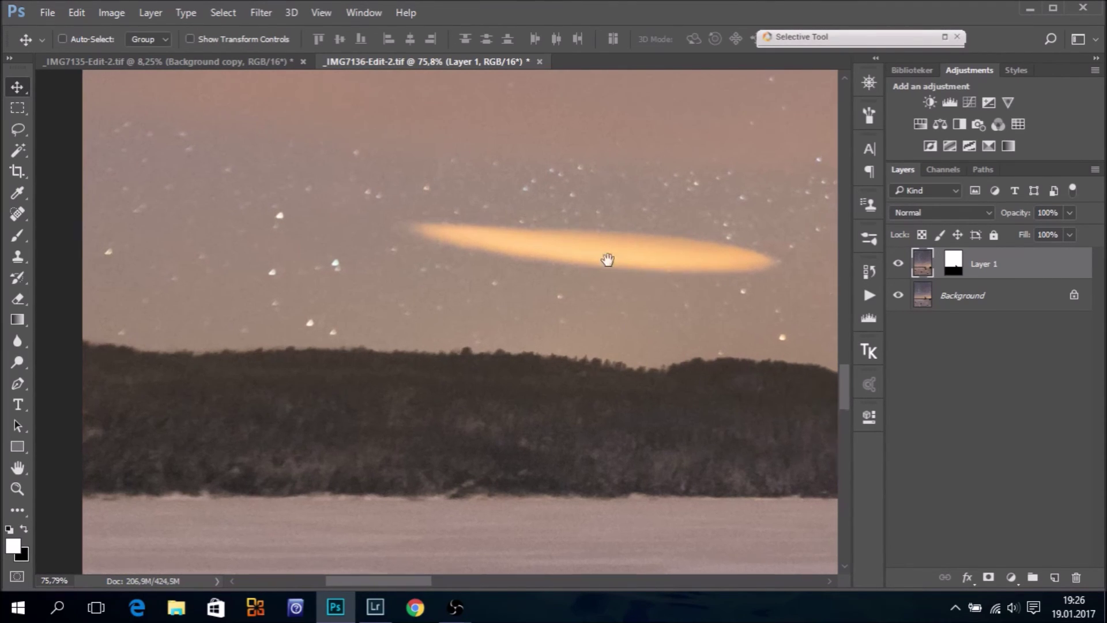
pyautogui.moveTo(605, 257)
pyautogui.mouseDown()
pyautogui.moveTo(484, 241)
pyautogui.moveTo(457, 255)
pyautogui.moveTo(593, 297)
pyautogui.moveTo(687, 303)
pyautogui.moveTo(435, 314)
pyautogui.mouseUp()
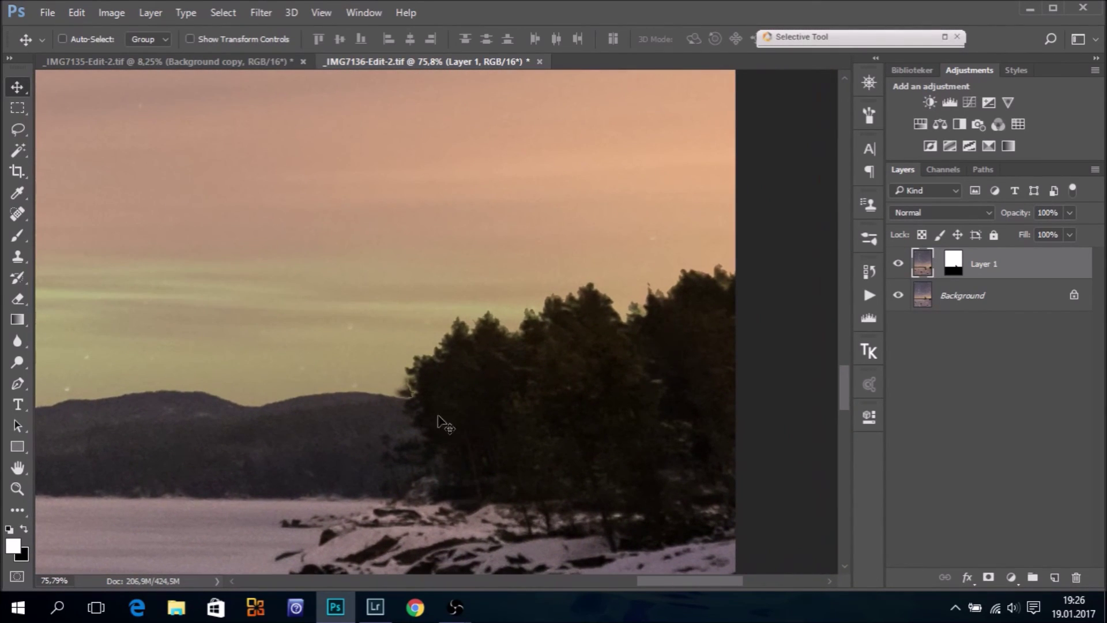
pyautogui.click(18, 490)
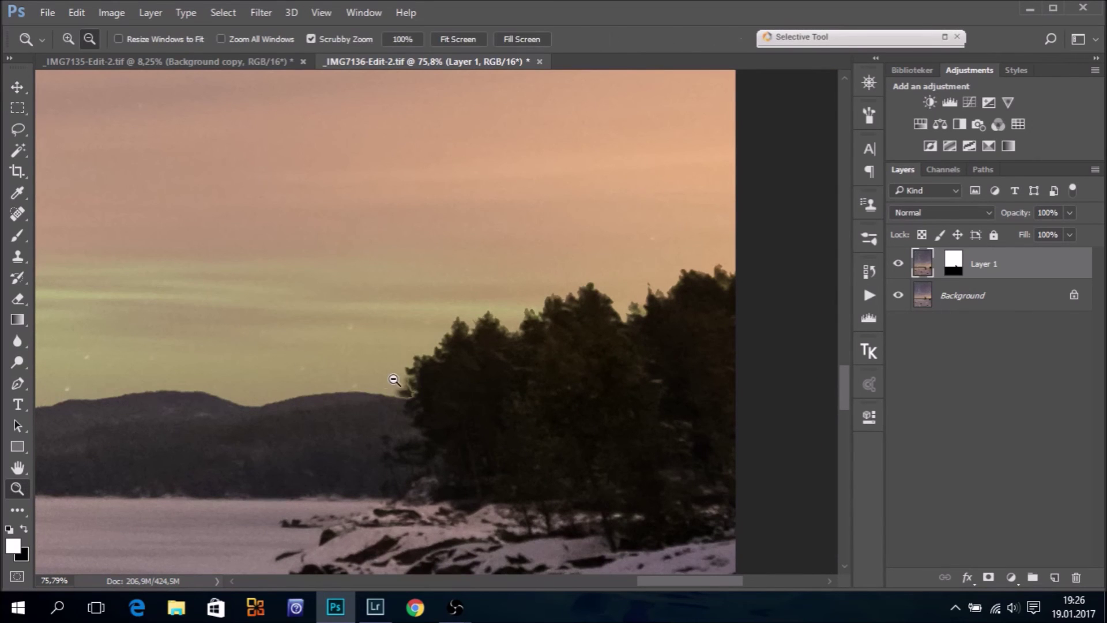
pyautogui.moveTo(407, 388)
pyautogui.mouseDown()
pyautogui.moveTo(485, 398)
pyautogui.moveTo(470, 400)
pyautogui.mouseUp()
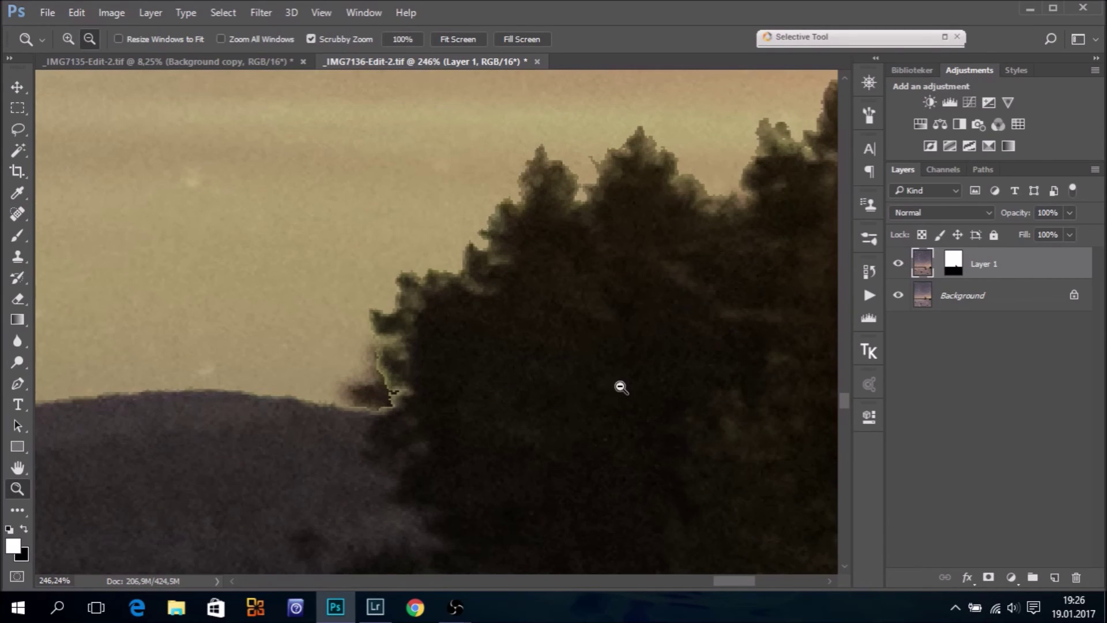
pyautogui.moveTo(620, 386); pyautogui.dragTo(465, 412)
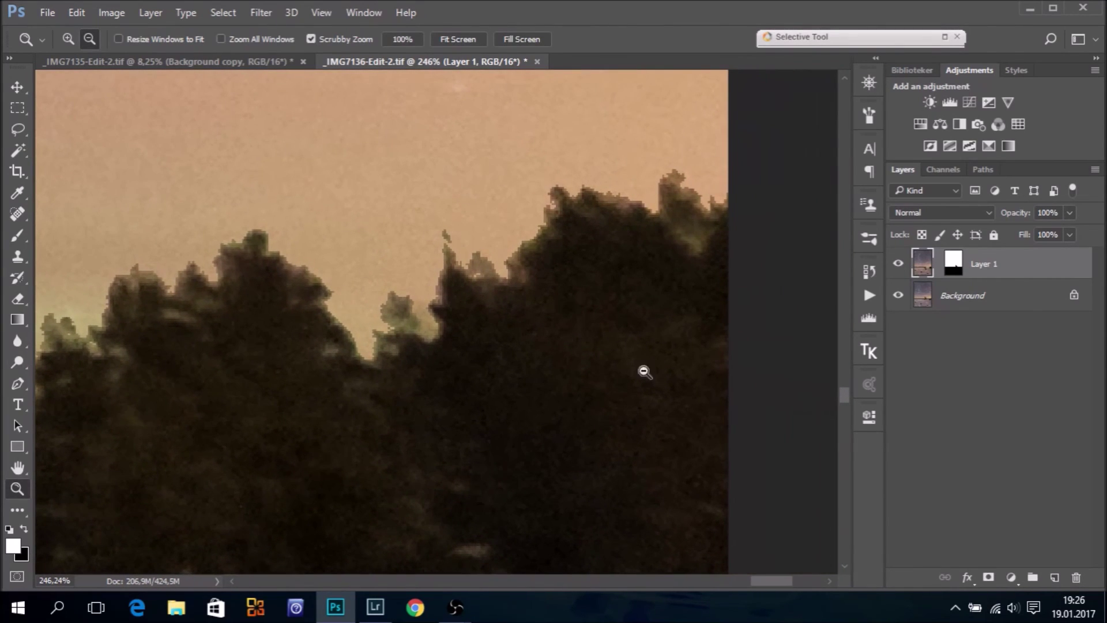
pyautogui.click(898, 265)
pyautogui.click(898, 265)
pyautogui.moveTo(612, 375); pyautogui.dragTo(681, 314)
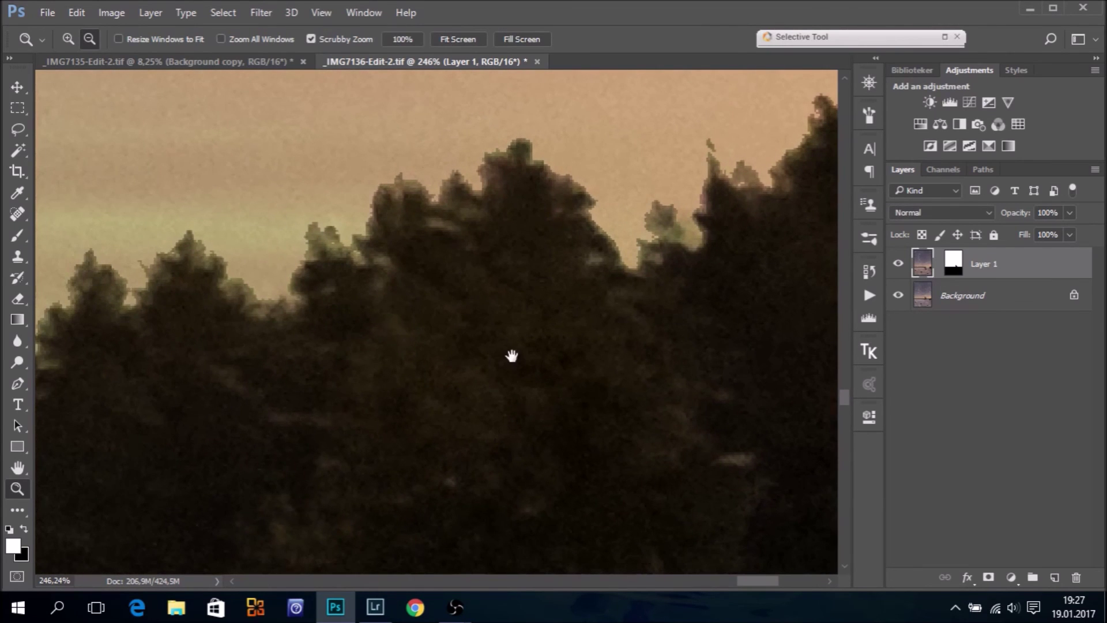
pyautogui.moveTo(511, 354)
pyautogui.mouseDown()
pyautogui.moveTo(522, 312)
pyautogui.moveTo(568, 337)
pyautogui.moveTo(566, 304)
pyautogui.moveTo(455, 321)
pyautogui.moveTo(480, 367)
pyautogui.mouseUp()
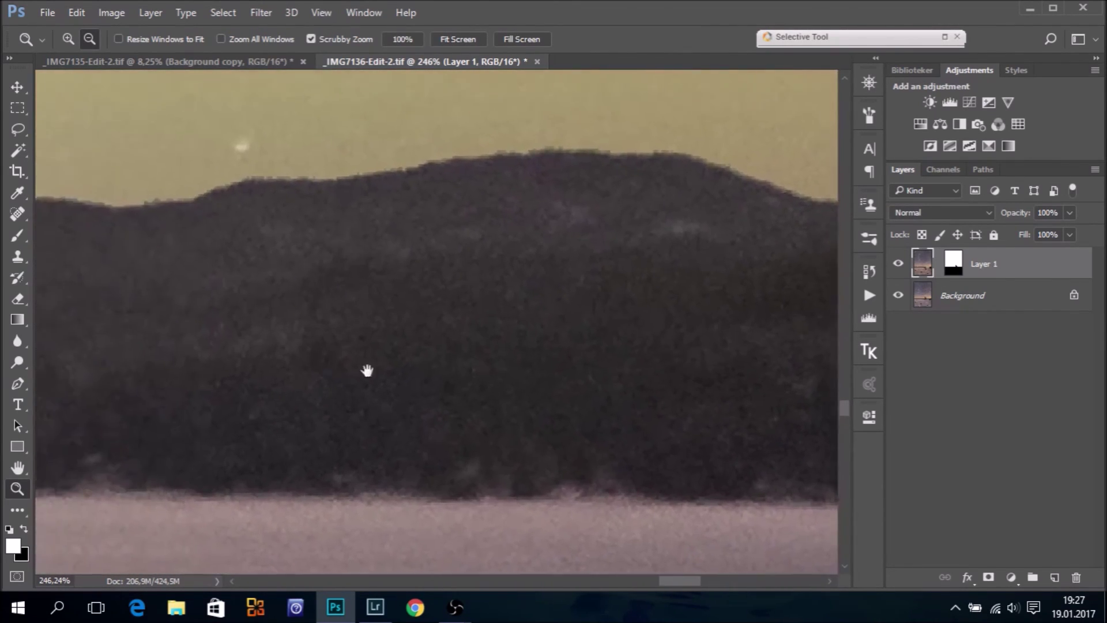
pyautogui.moveTo(217, 354); pyautogui.dragTo(453, 415)
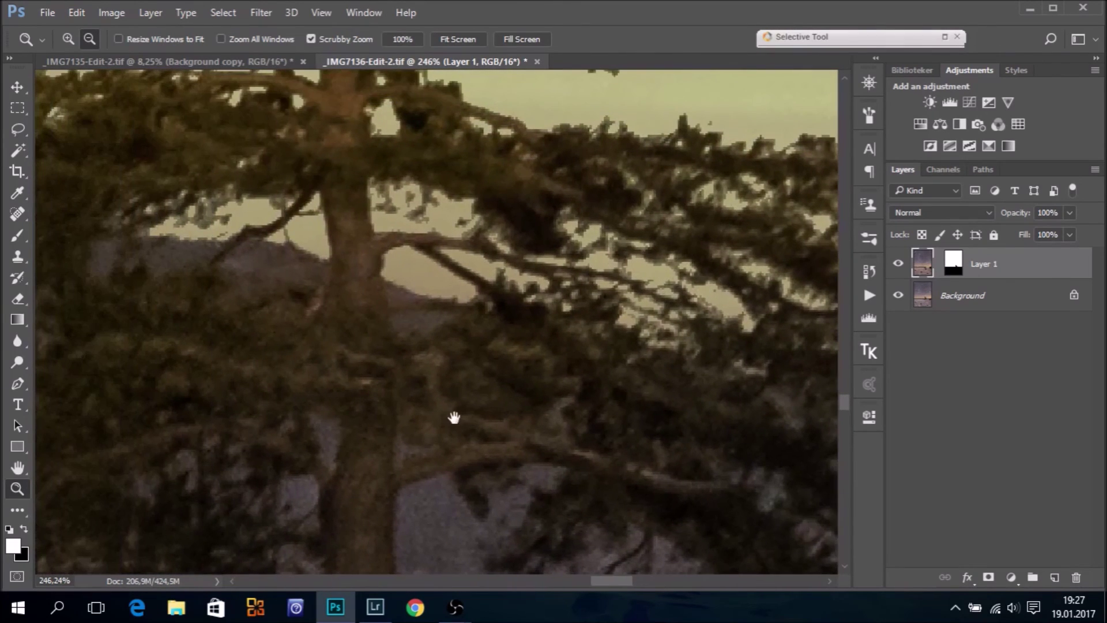
pyautogui.click(456, 40)
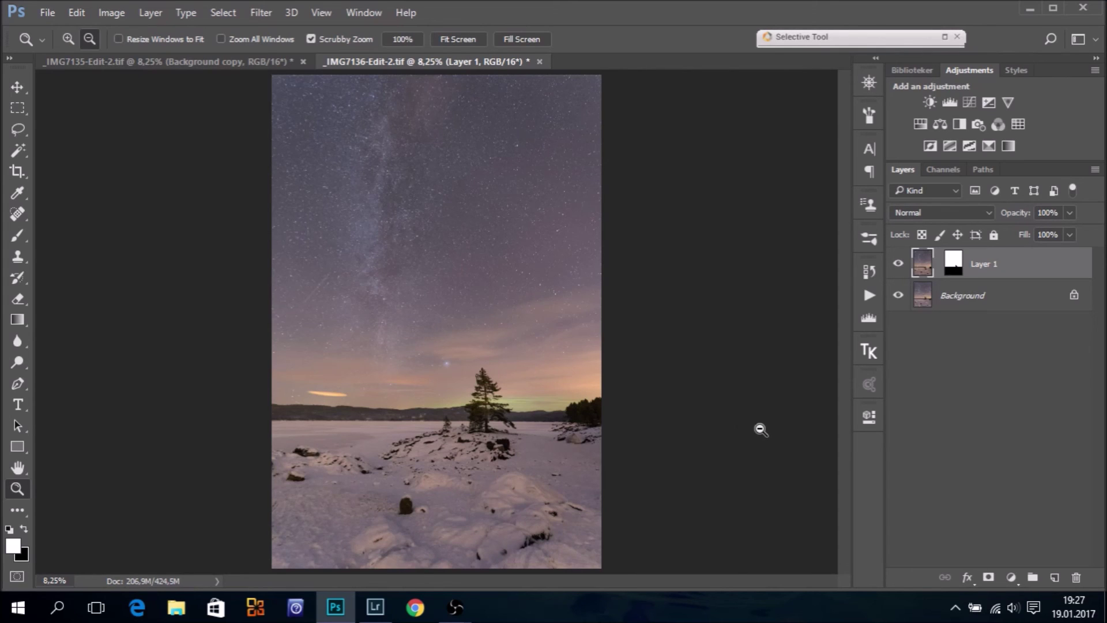
# Step: Add an empty Layer 2 and set the Clone Stamp to 10 px at 95% flow
pyautogui.moveTo(570, 411); pyautogui.dragTo(737, 443)
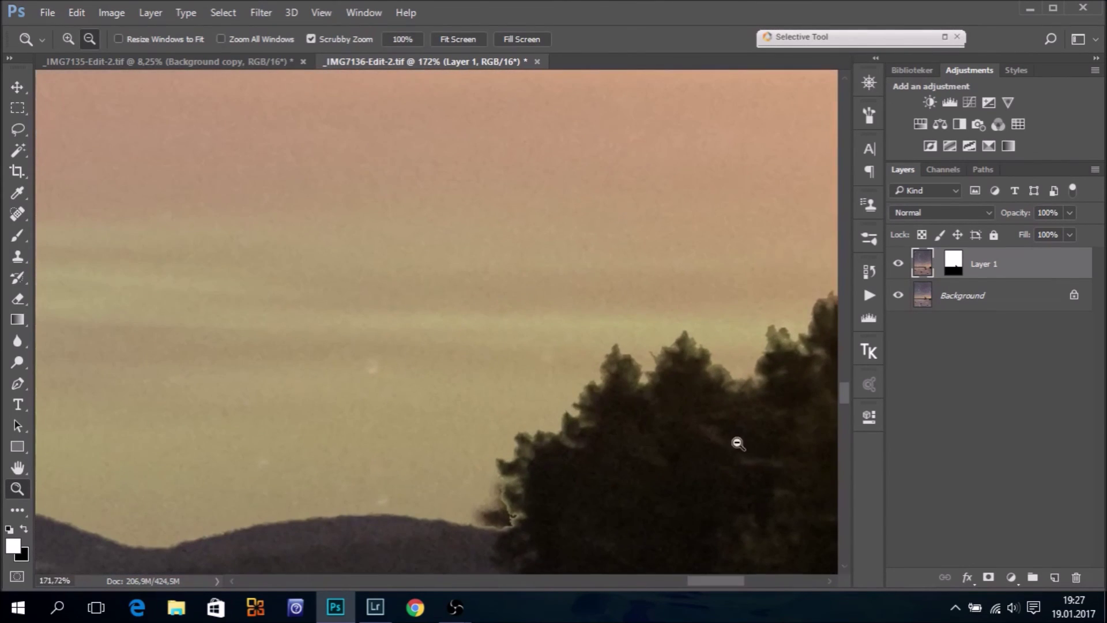
pyautogui.scroll(2, 626, 358)
pyautogui.scroll(2, 554, 387)
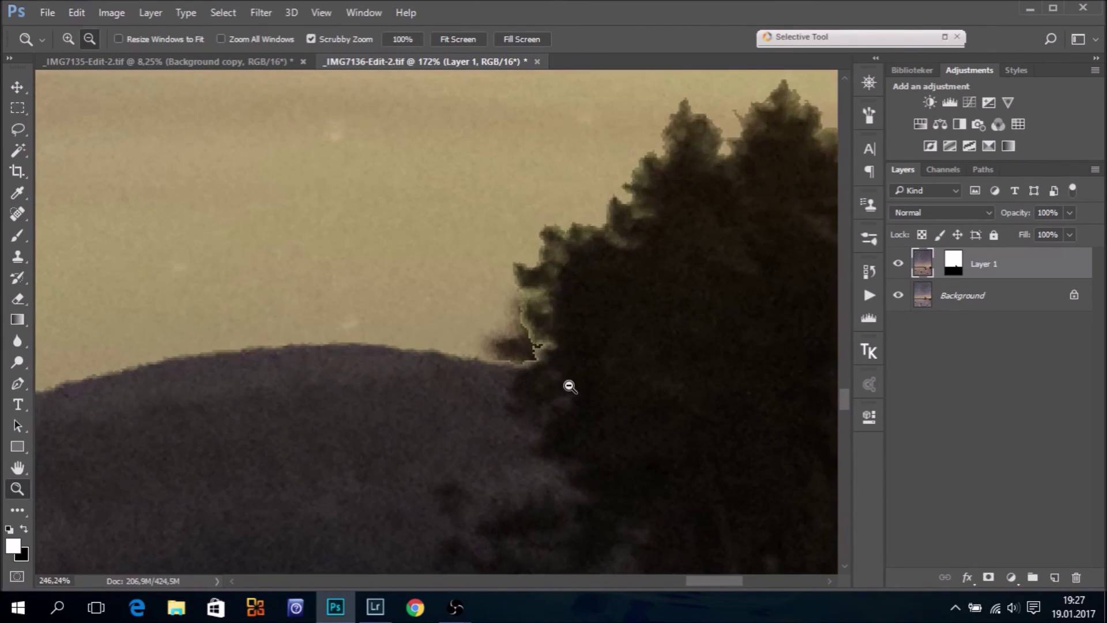
pyautogui.click(1053, 577)
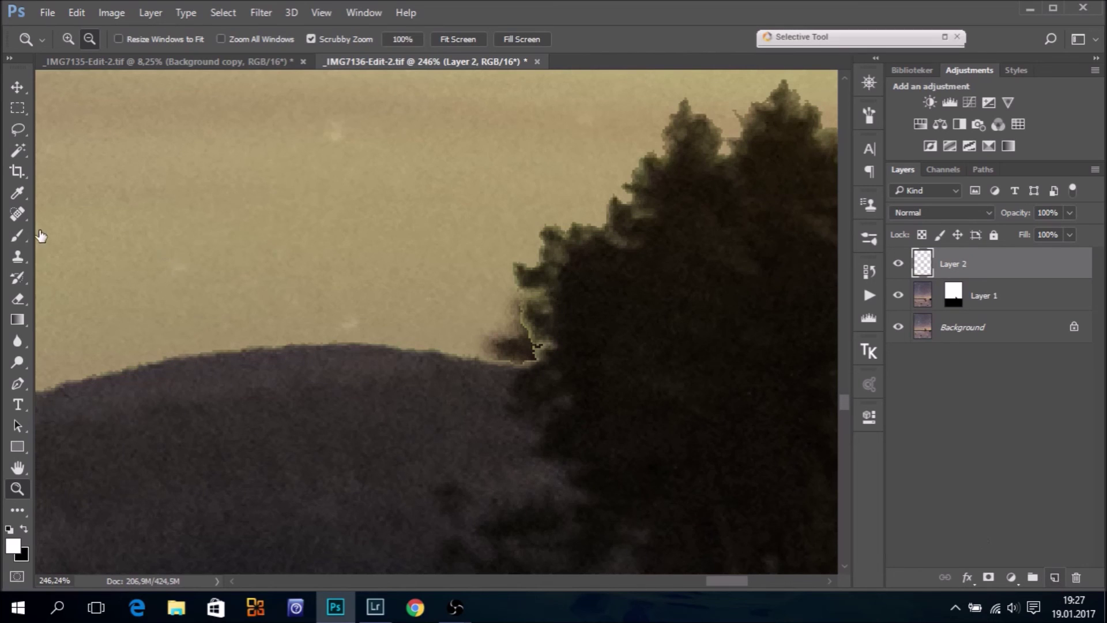
pyautogui.click(17, 257)
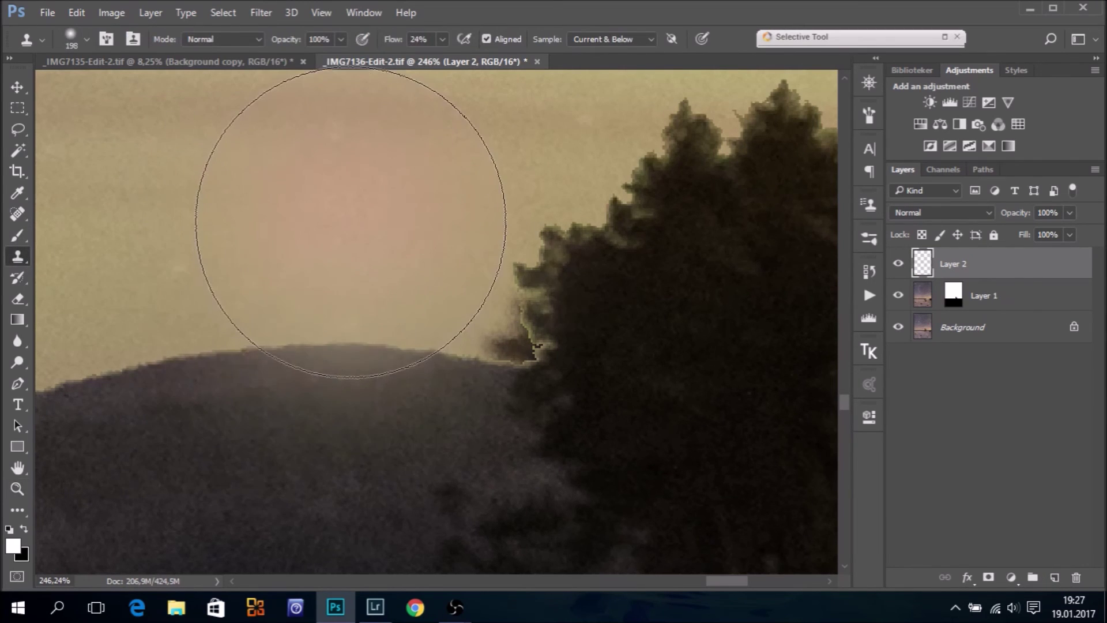
pyautogui.moveTo(384, 212); pyautogui.dragTo(222, 239)
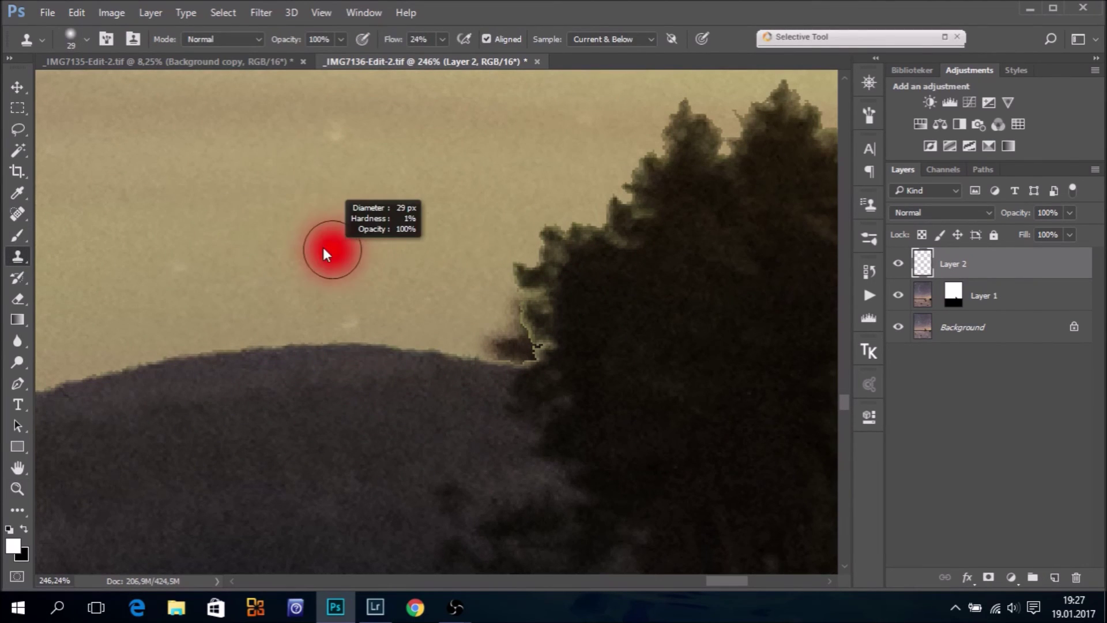
pyautogui.moveTo(333, 250); pyautogui.dragTo(289, 230)
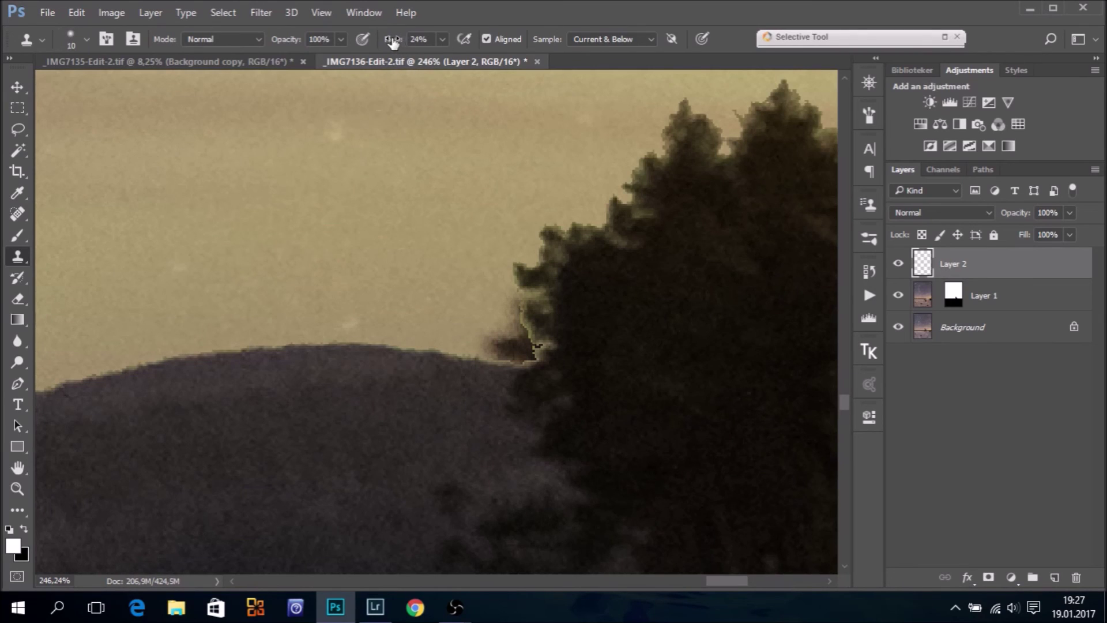
pyautogui.moveTo(393, 44); pyautogui.dragTo(447, 44)
pyautogui.press('Return')
# Step: Clone sky over the dark blob left of the pine, then fit the image on screen
pyautogui.moveTo(505, 332)
pyautogui.mouseDown()
pyautogui.moveTo(486, 342)
pyautogui.moveTo(525, 352)
pyautogui.moveTo(511, 328)
pyautogui.moveTo(523, 296)
pyautogui.moveTo(519, 334)
pyautogui.moveTo(502, 327)
pyautogui.mouseUp()
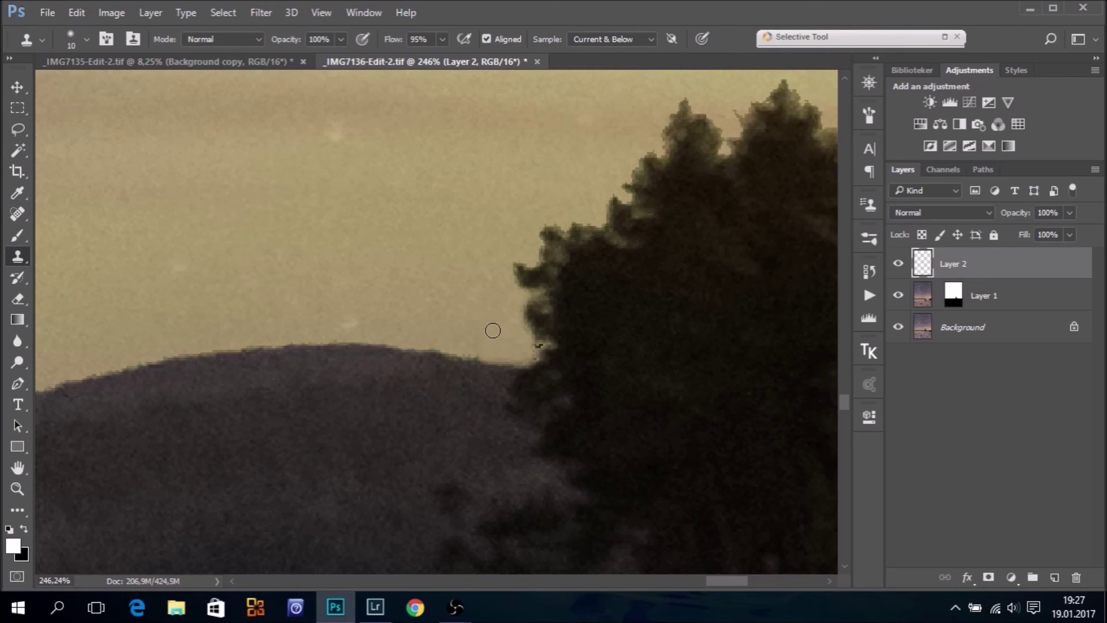
pyautogui.keyDown('alt'); pyautogui.rightClick(493, 330); pyautogui.keyUp('alt')
pyautogui.hotkey('ctrl', '0')
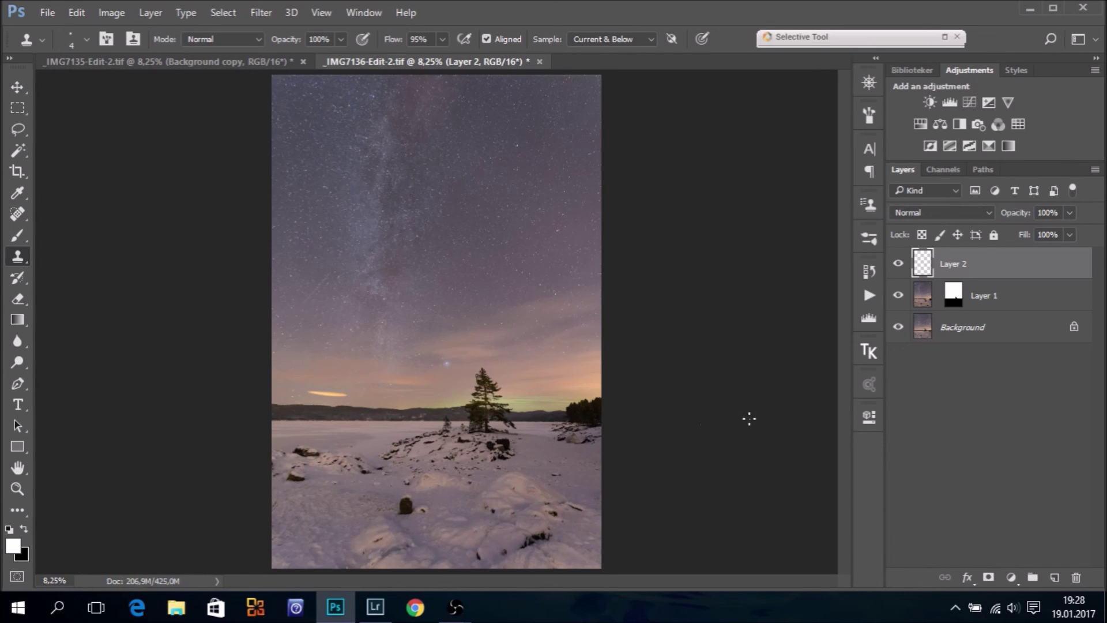
# Step: Switch to Lightroom's Develop module showing the blended Milky Way pine photo
pyautogui.click(376, 608)
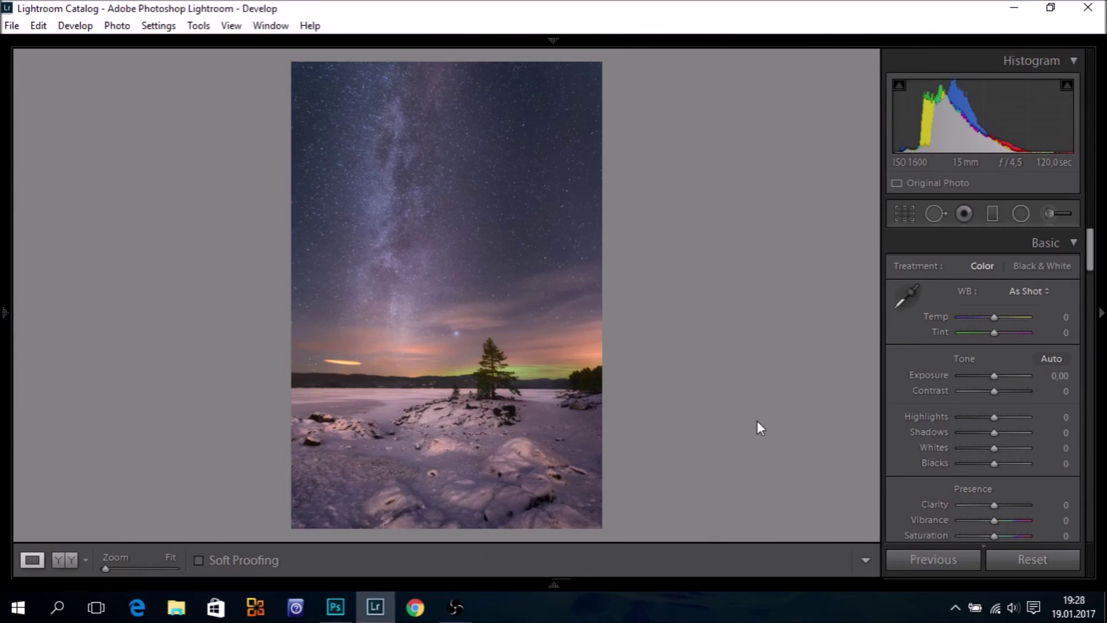